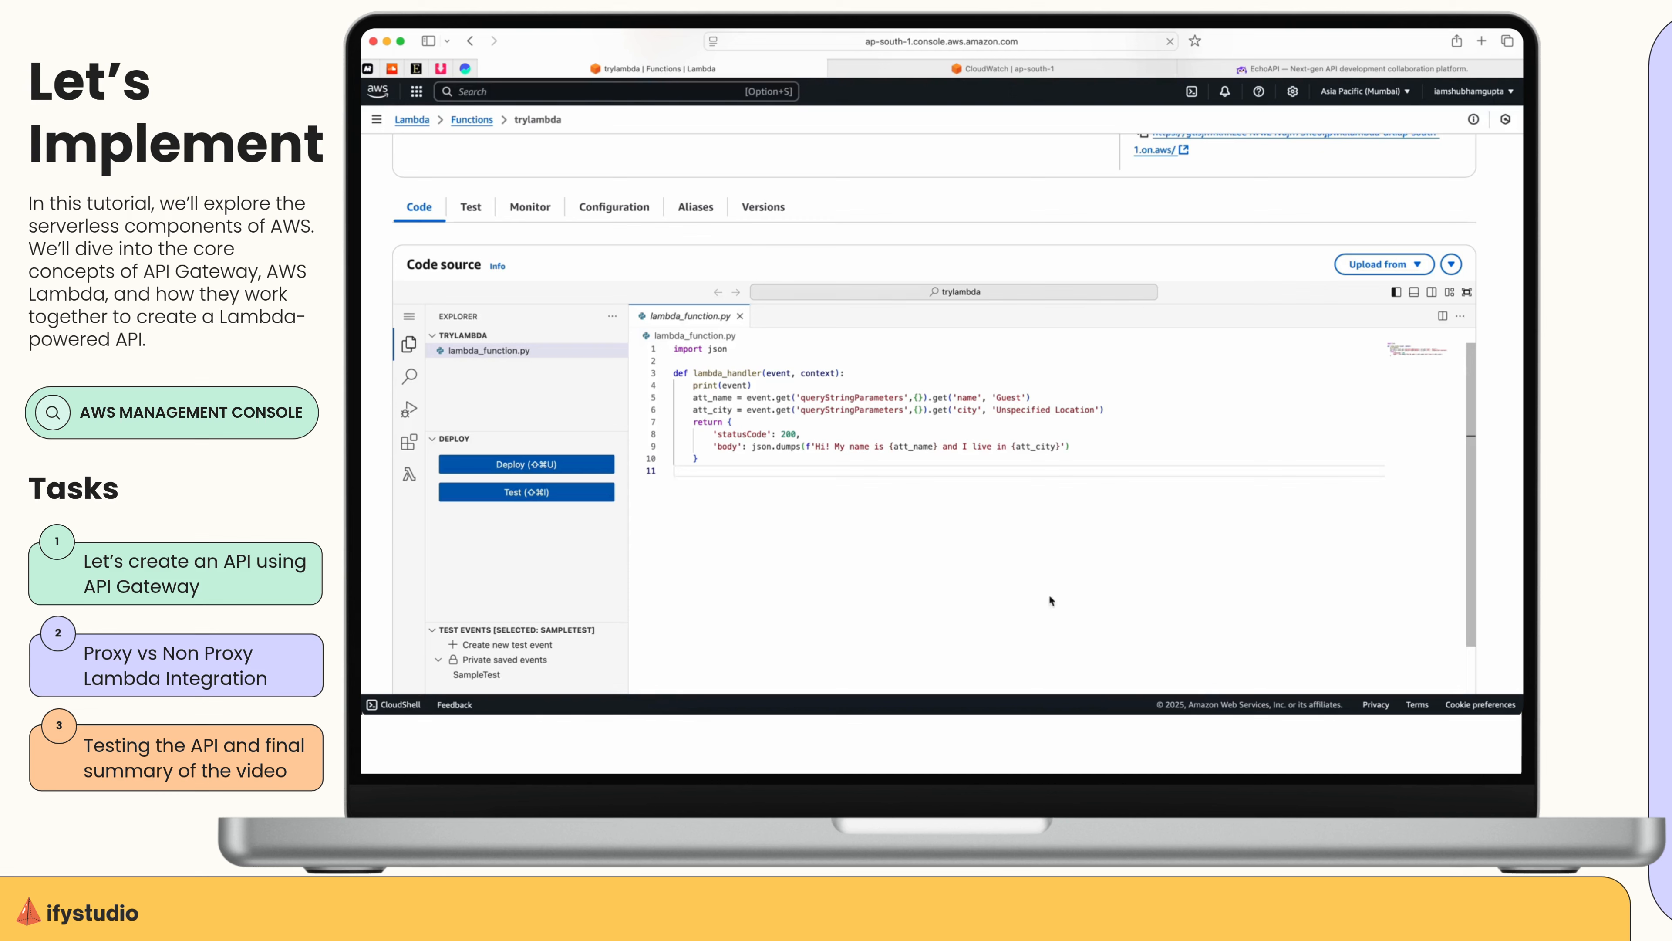
Search the AWS console for "api gateway" and open the API Gateway service.
click(633, 96)
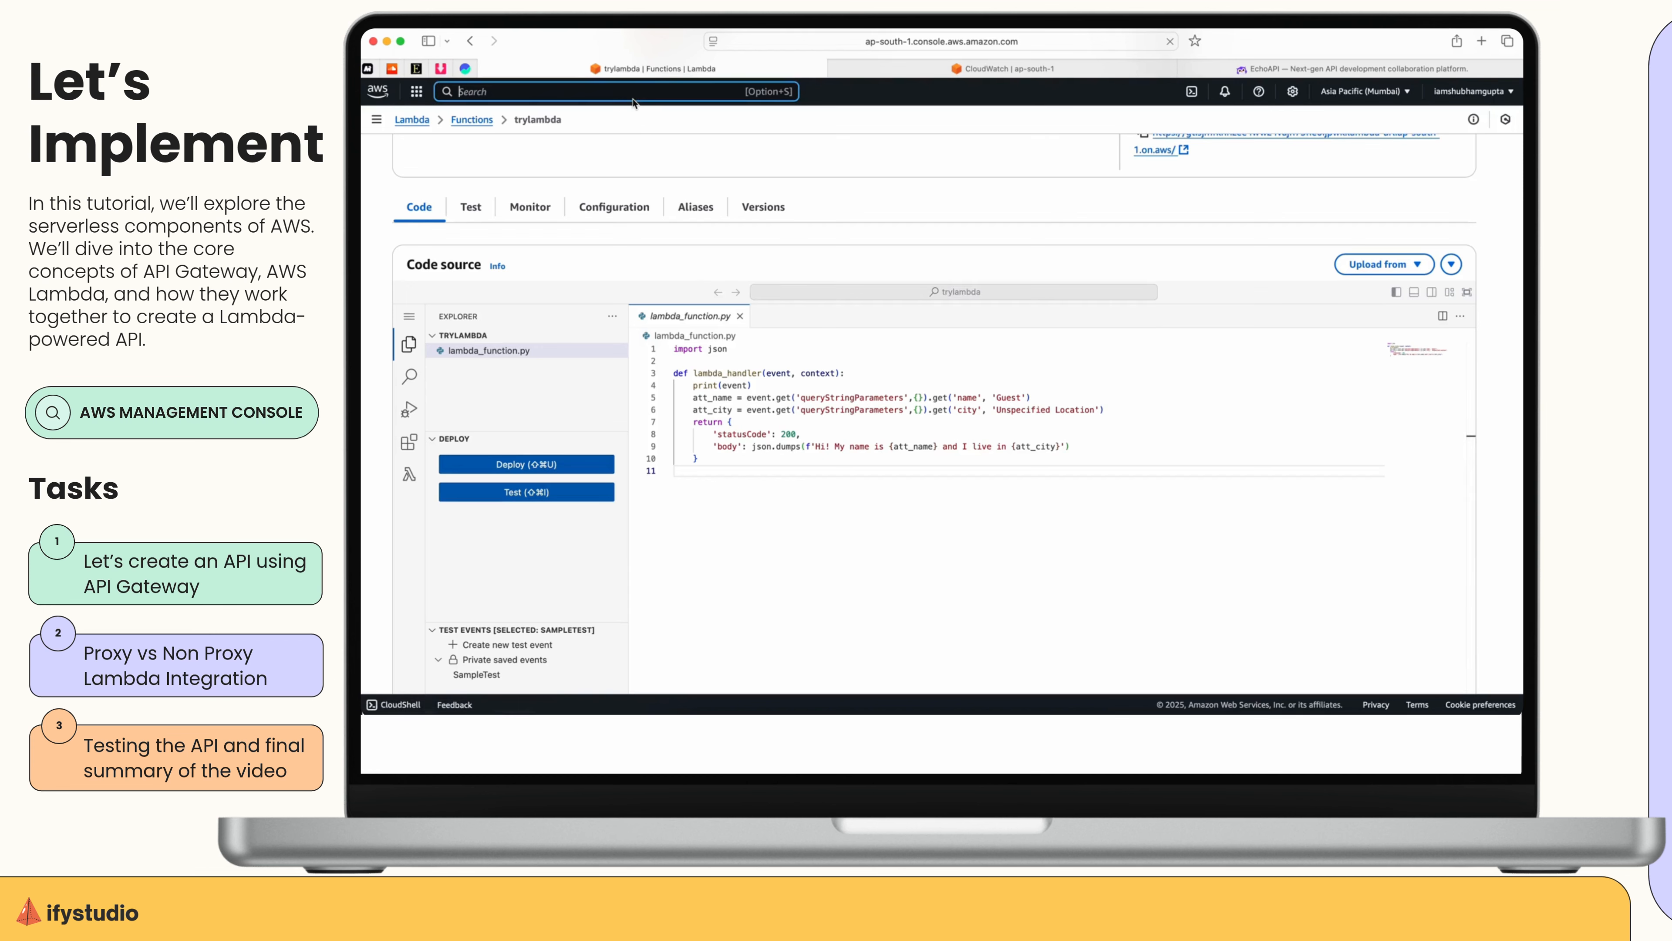
text(api gateway)
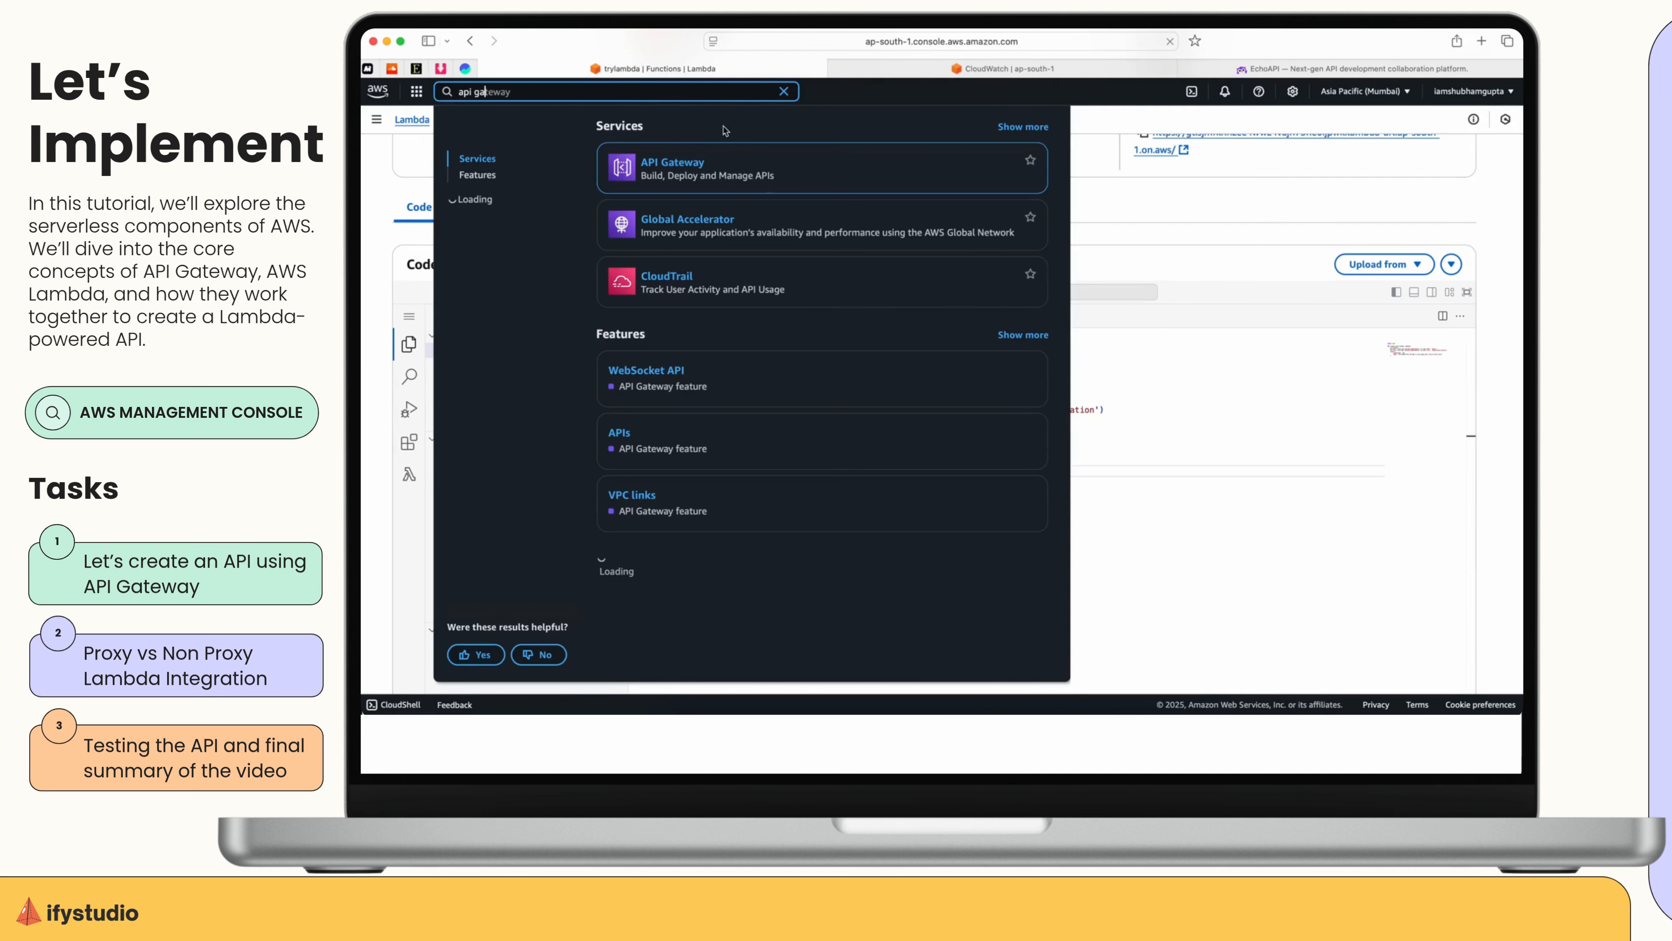
click(675, 159)
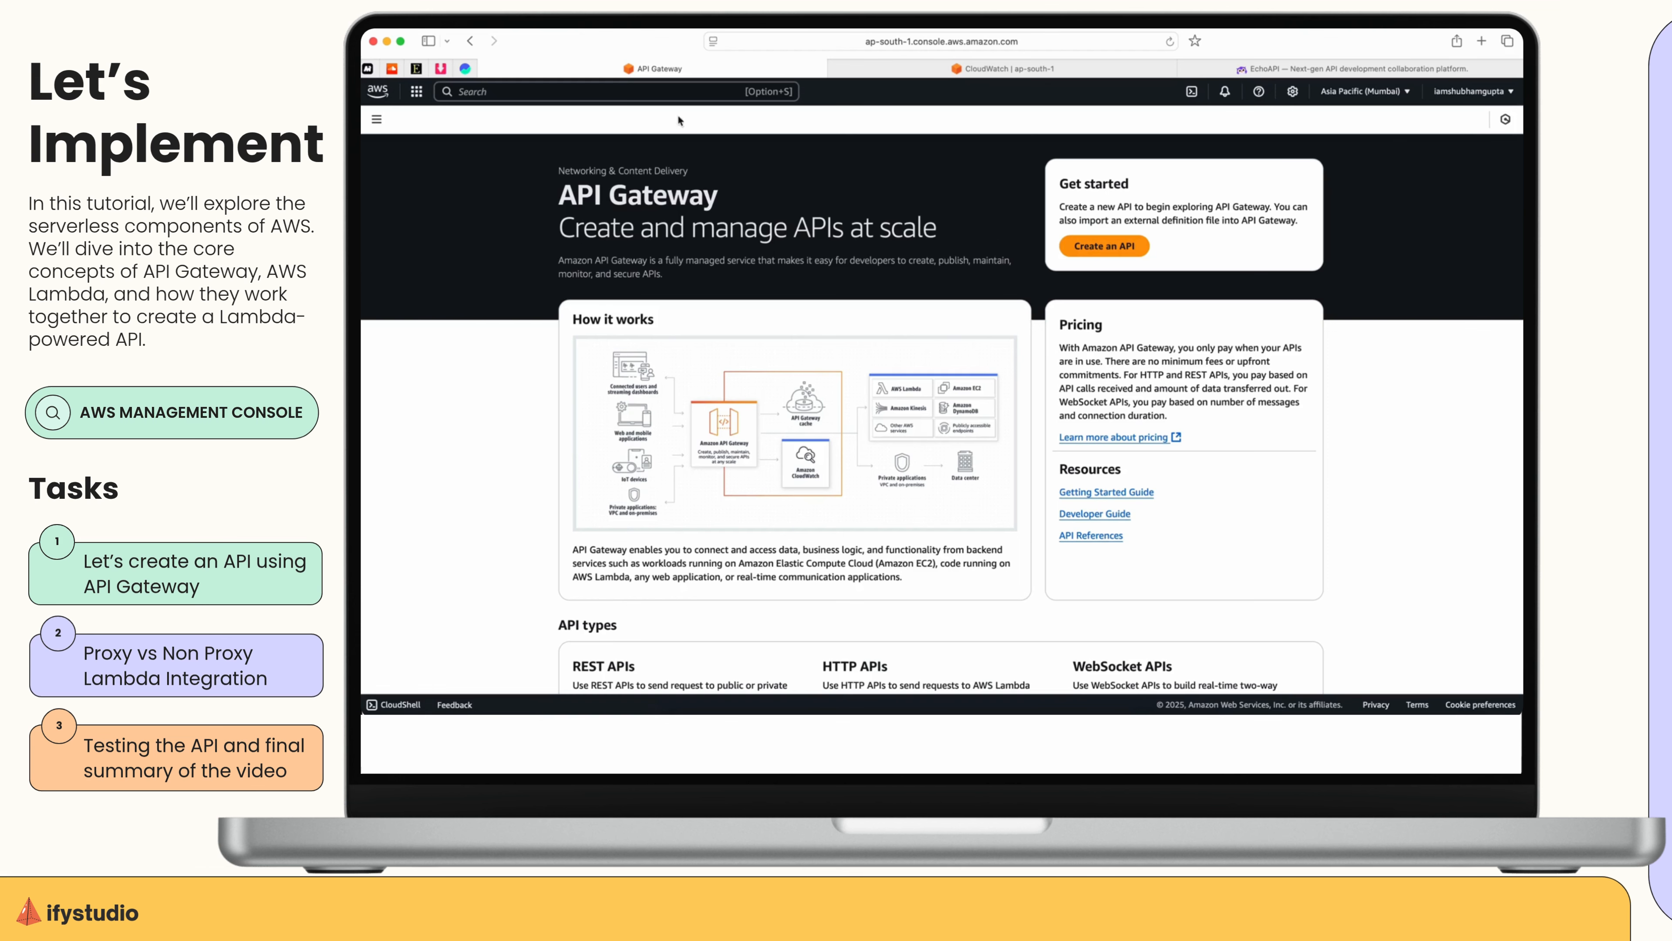
Create a new REST API named tryapi, keeping the default endpoint settings, and dismiss the notification.
click(1107, 251)
scroll(1164, 421, down, 3)
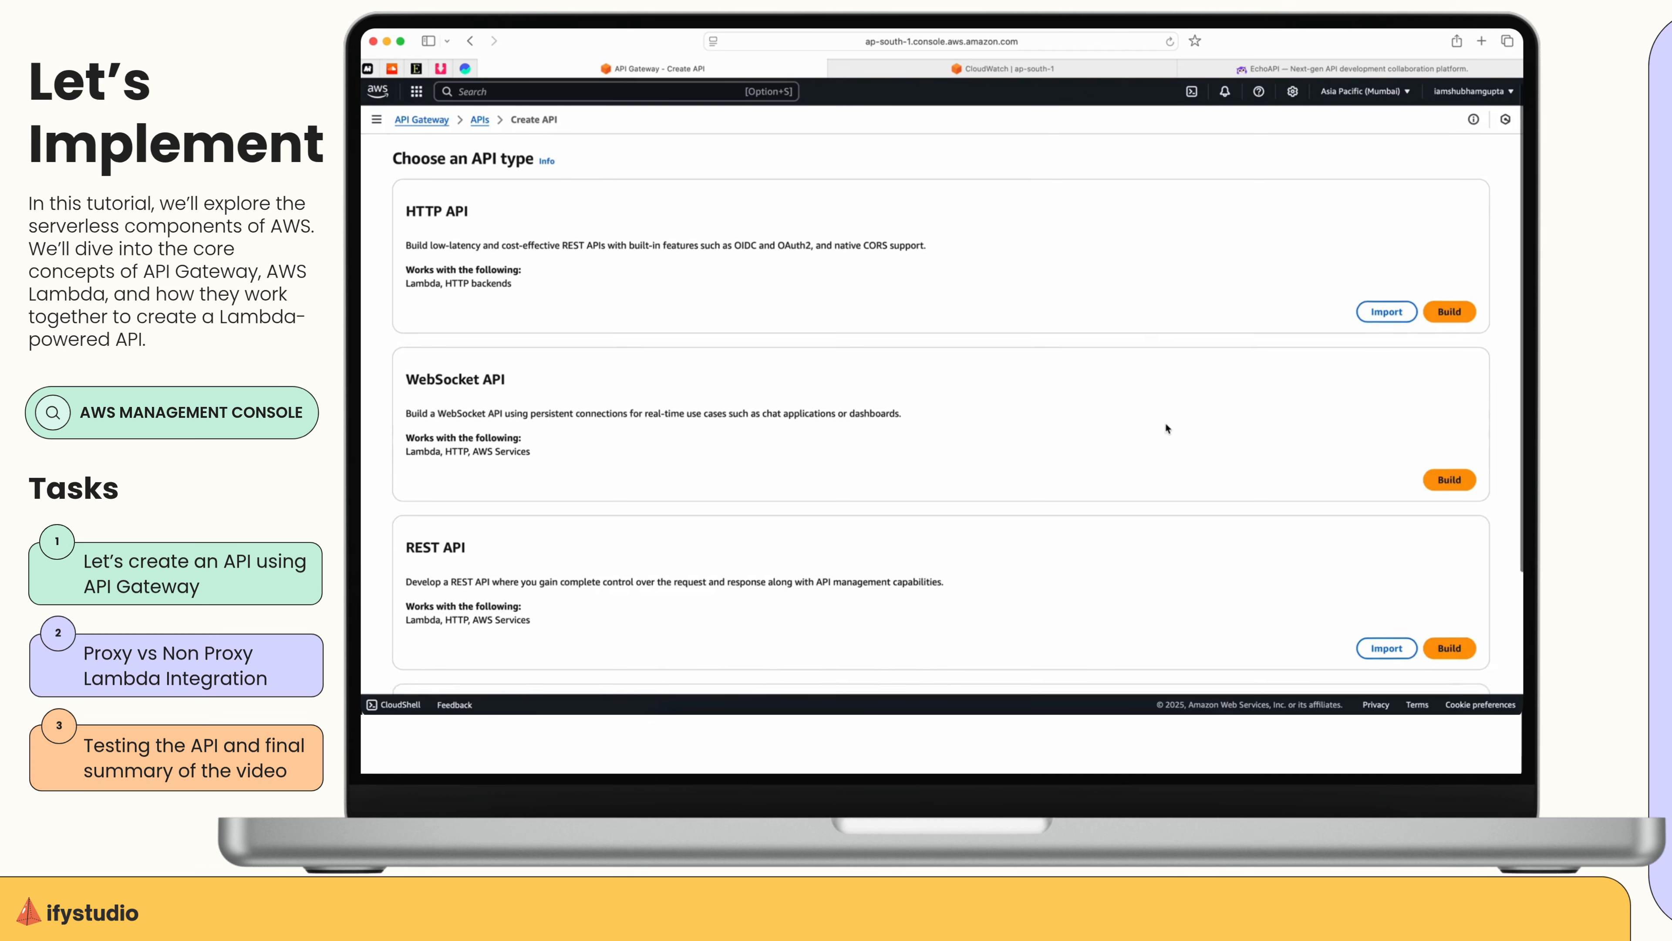
scroll(886, 362, down, 2)
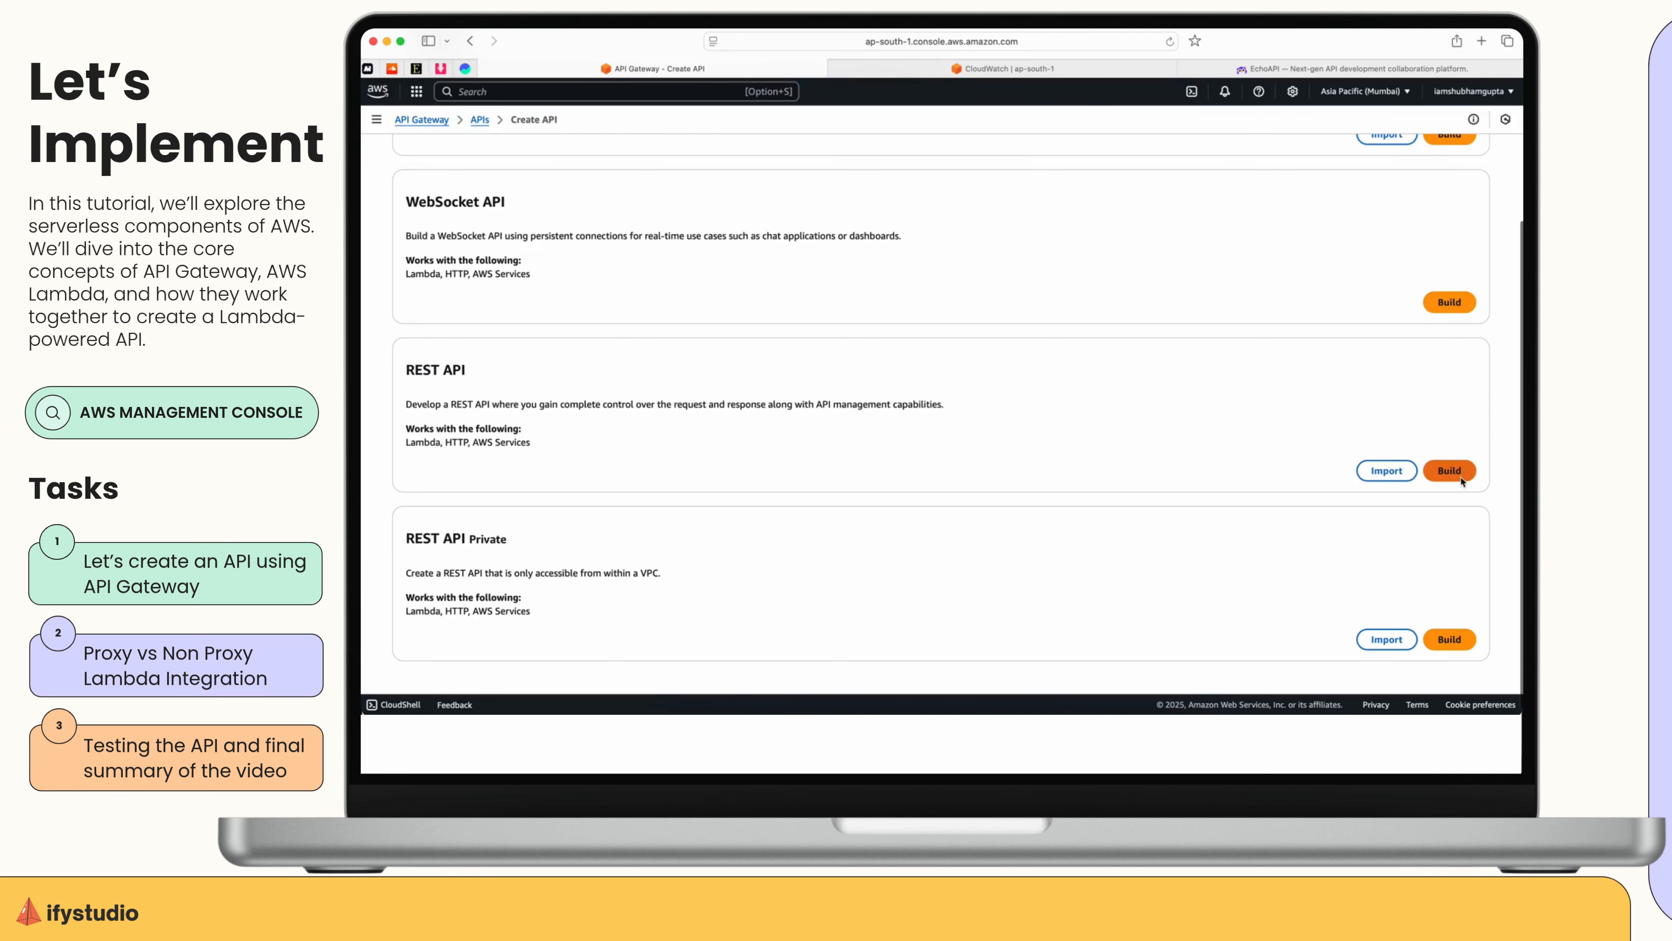
click(1449, 471)
click(455, 358)
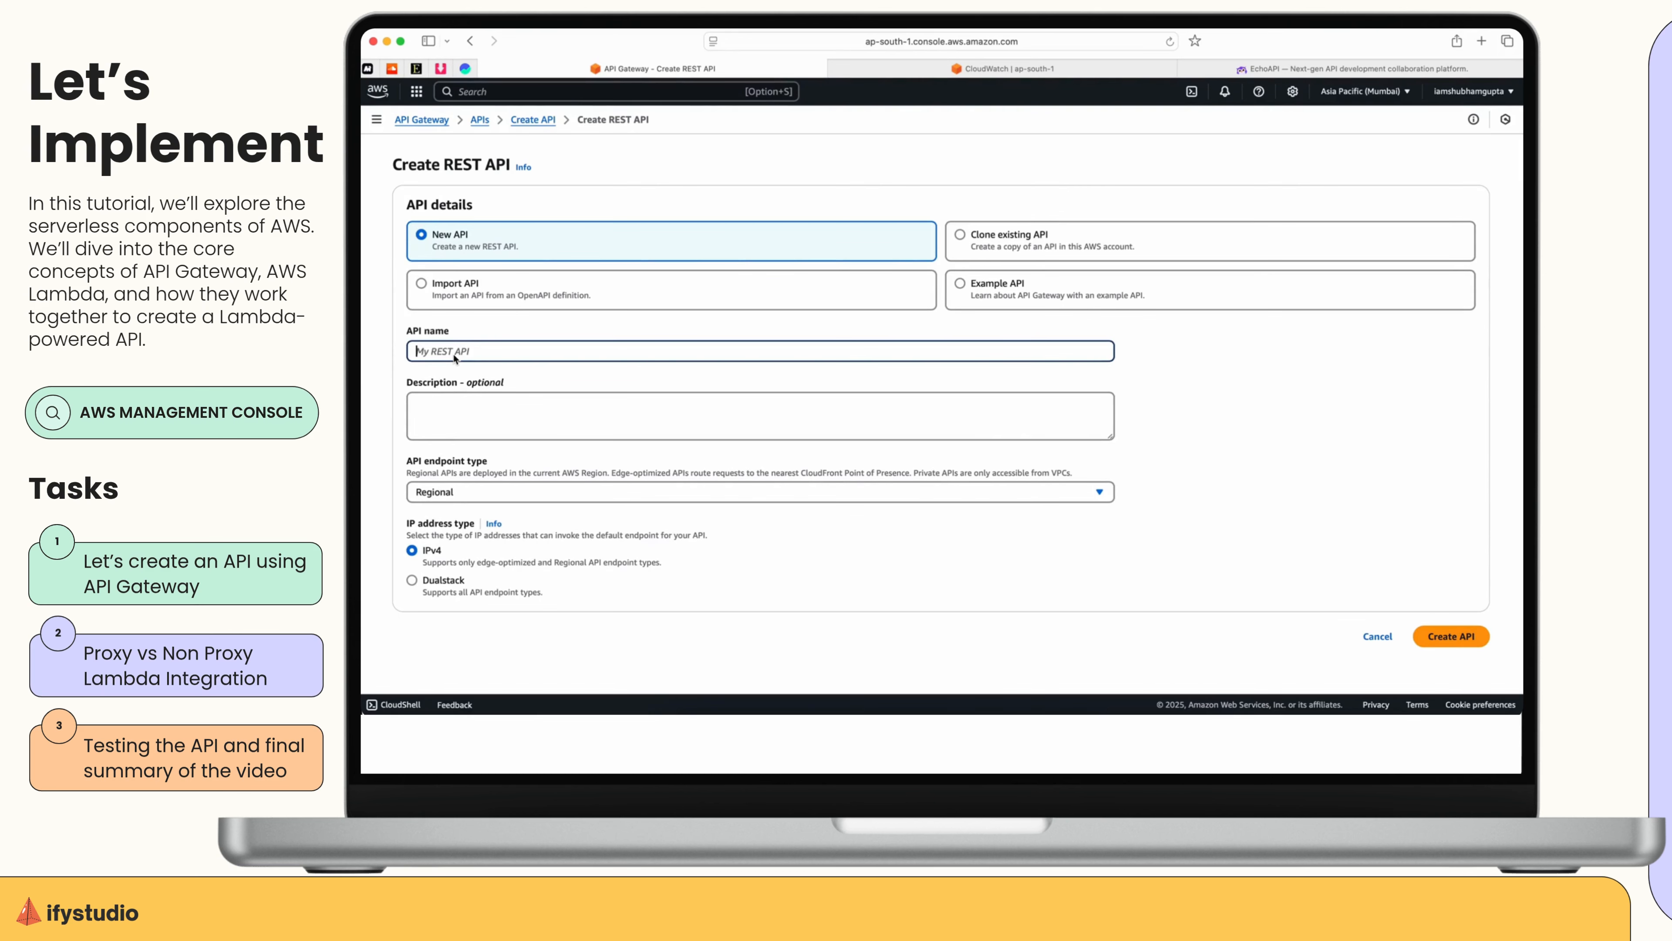
text(tryapi)
click(1450, 636)
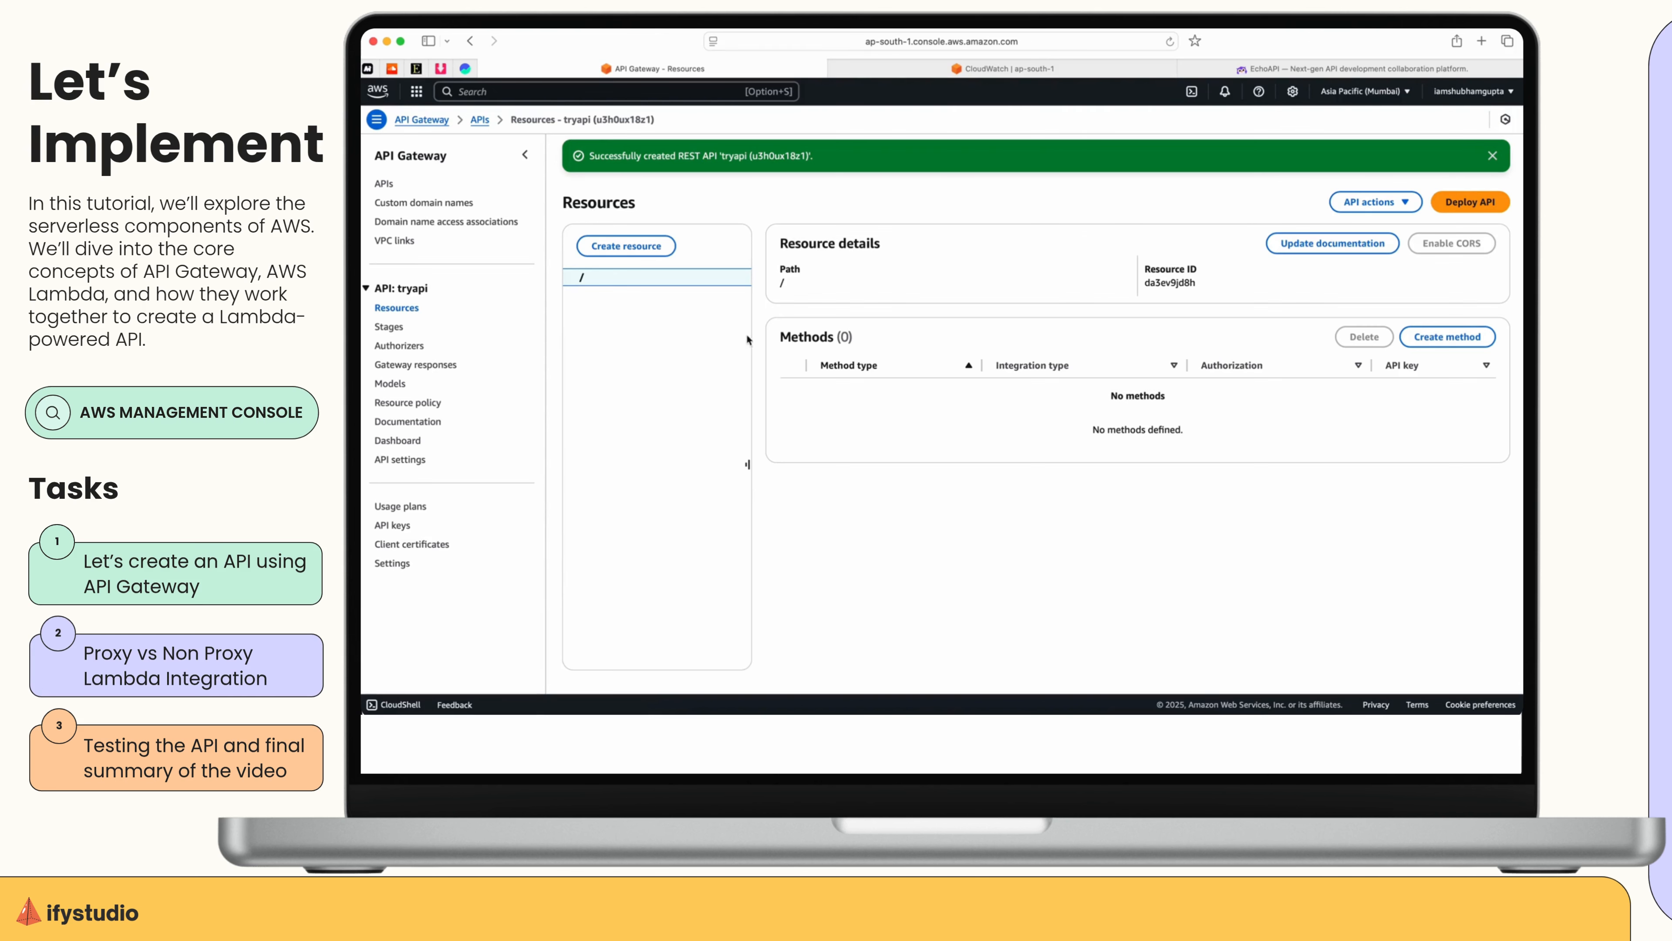
click(1492, 156)
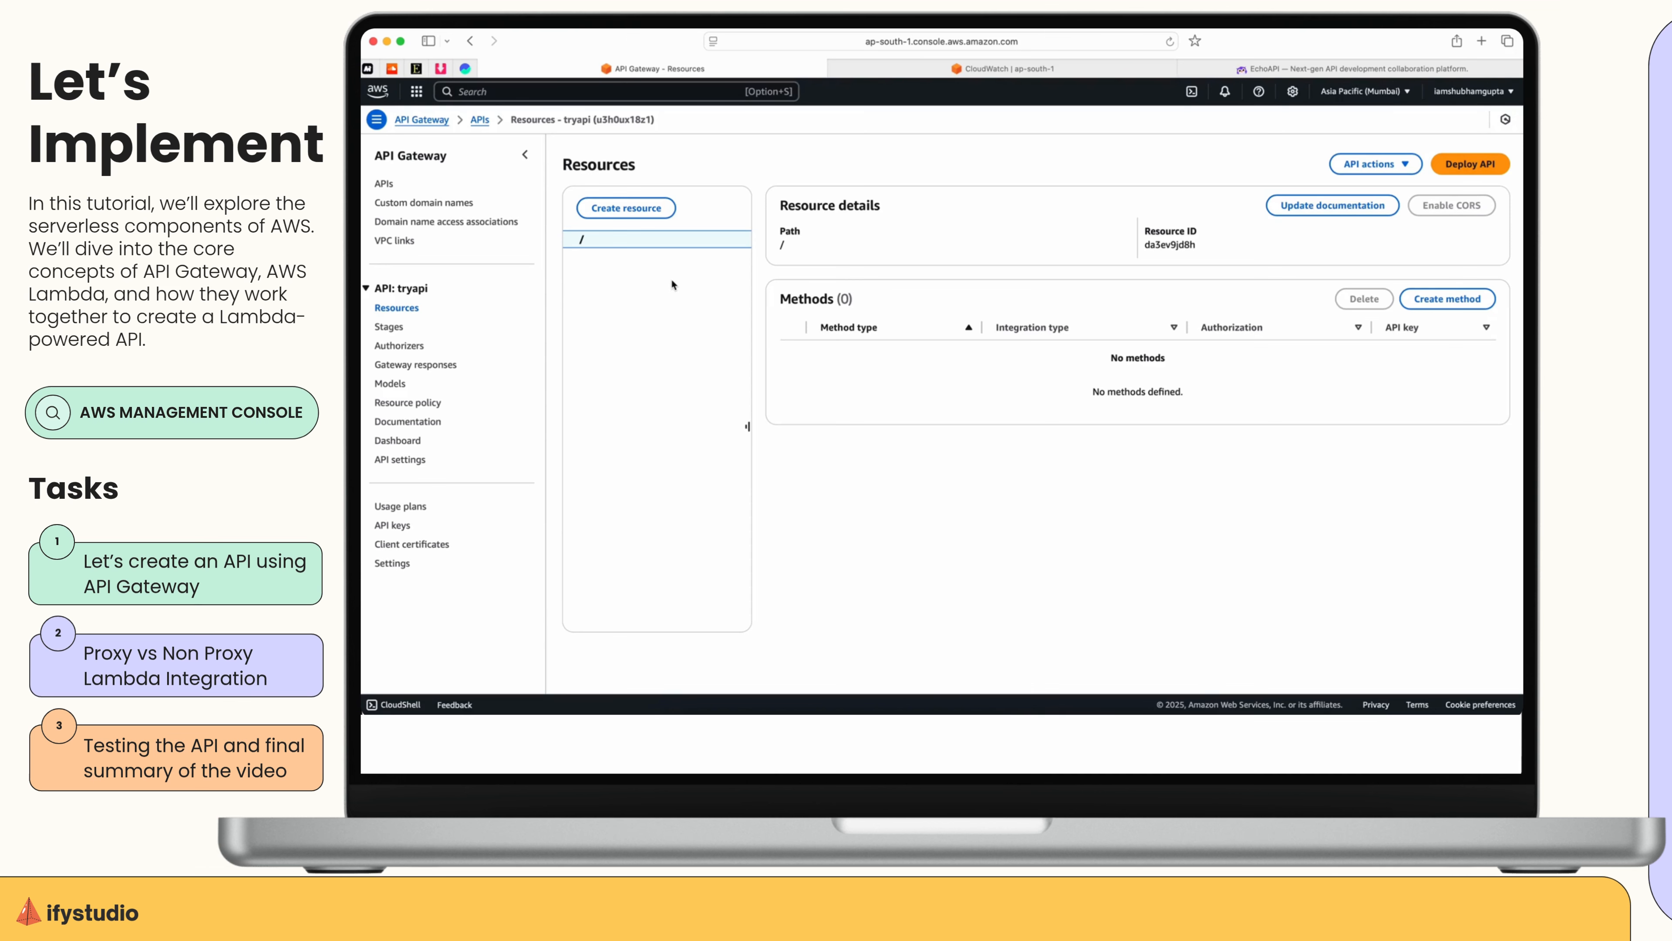
Create a resource named res under the root path / of the API.
click(629, 208)
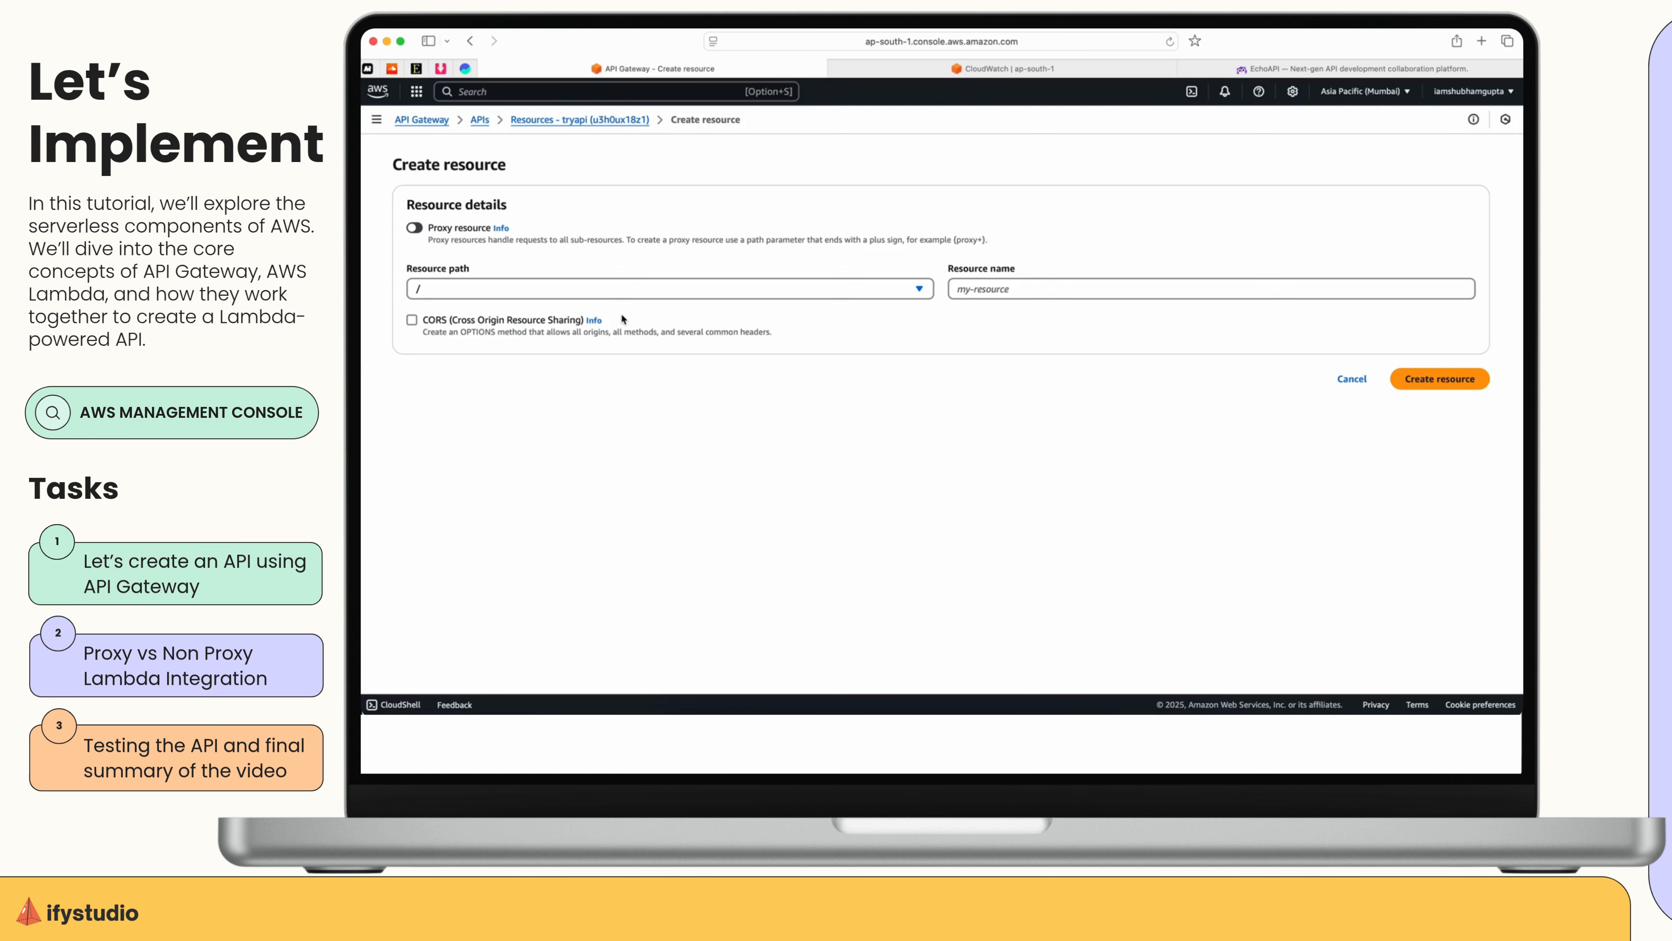
click(615, 290)
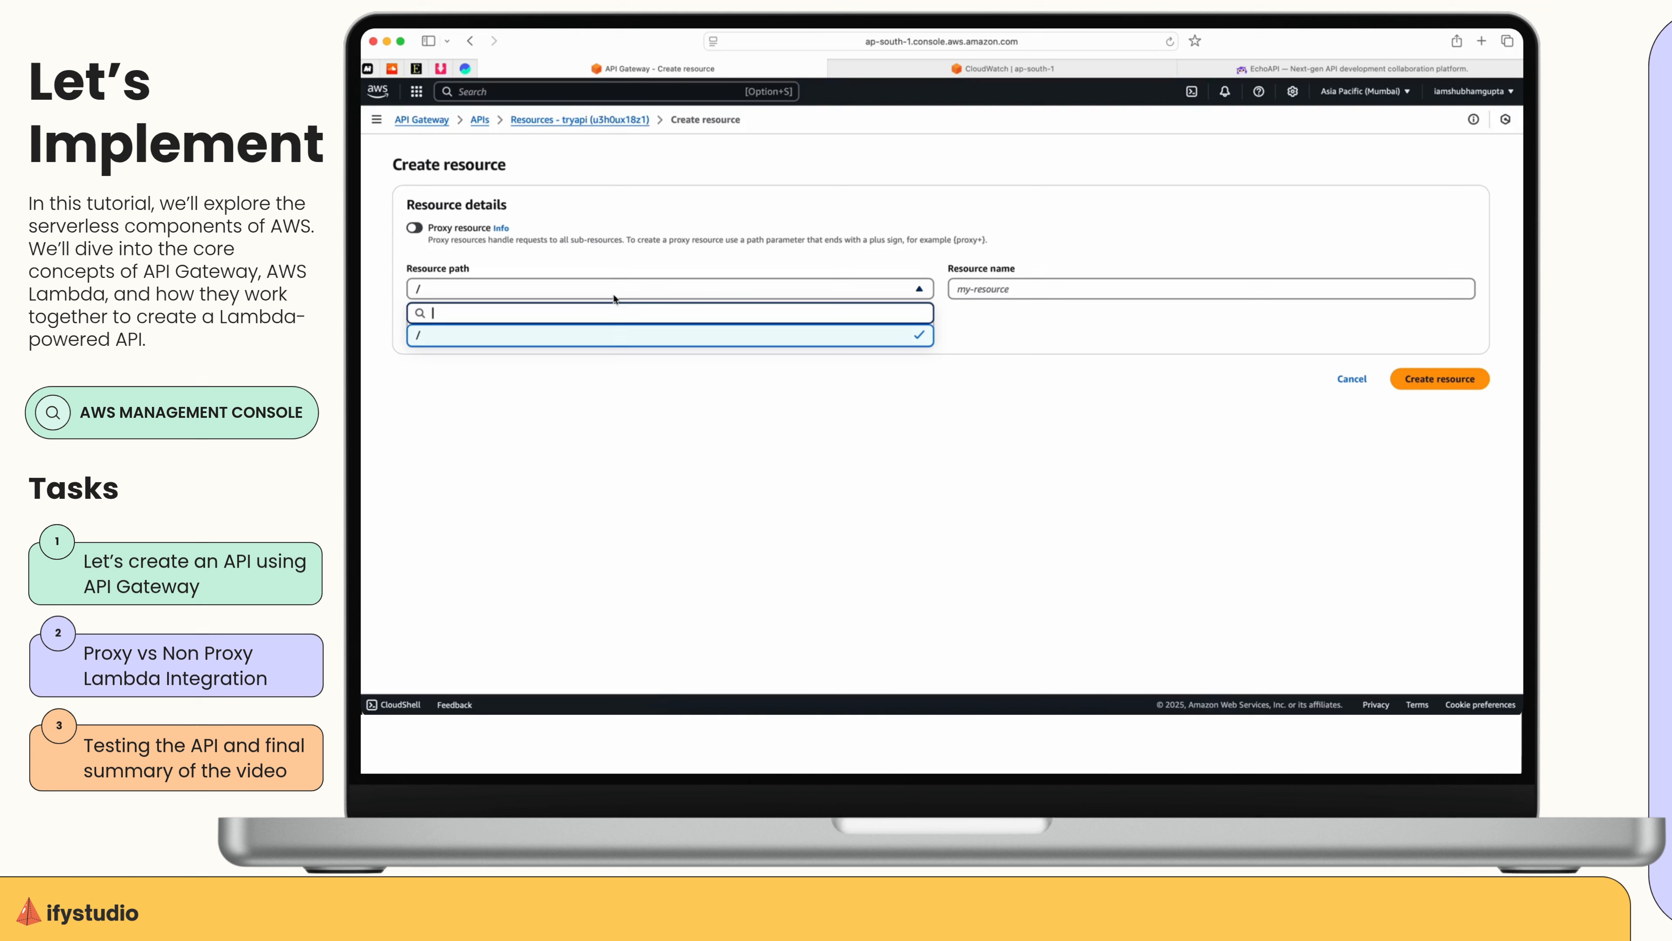
text(res)
click(785, 359)
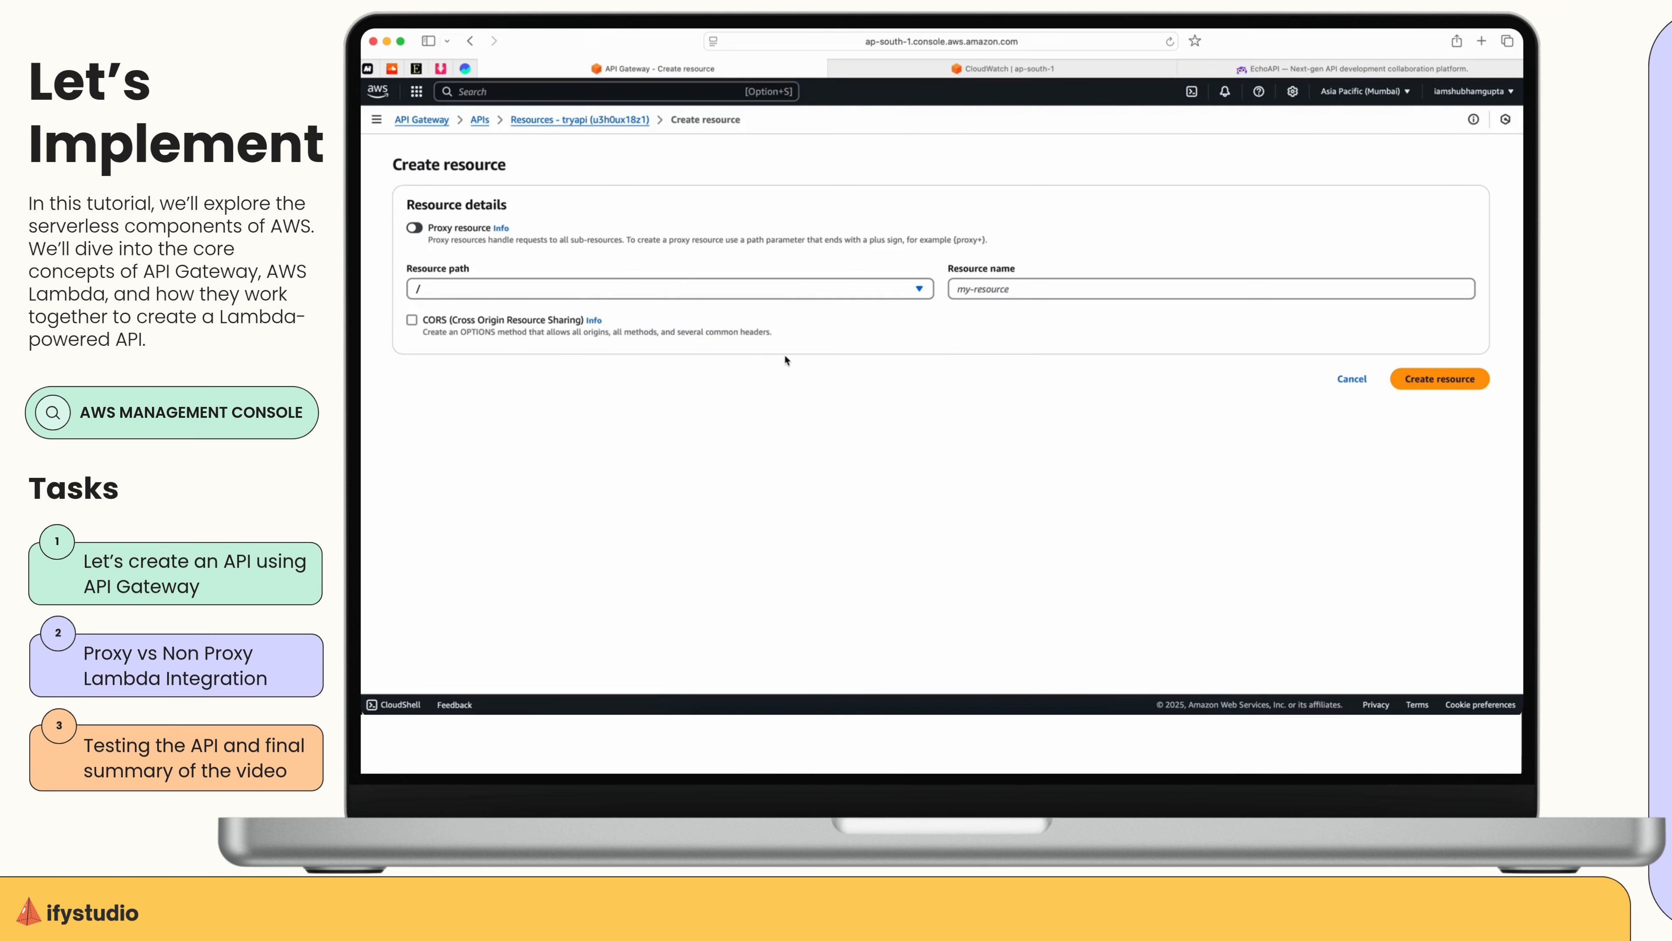
key(Tab)
text(res)
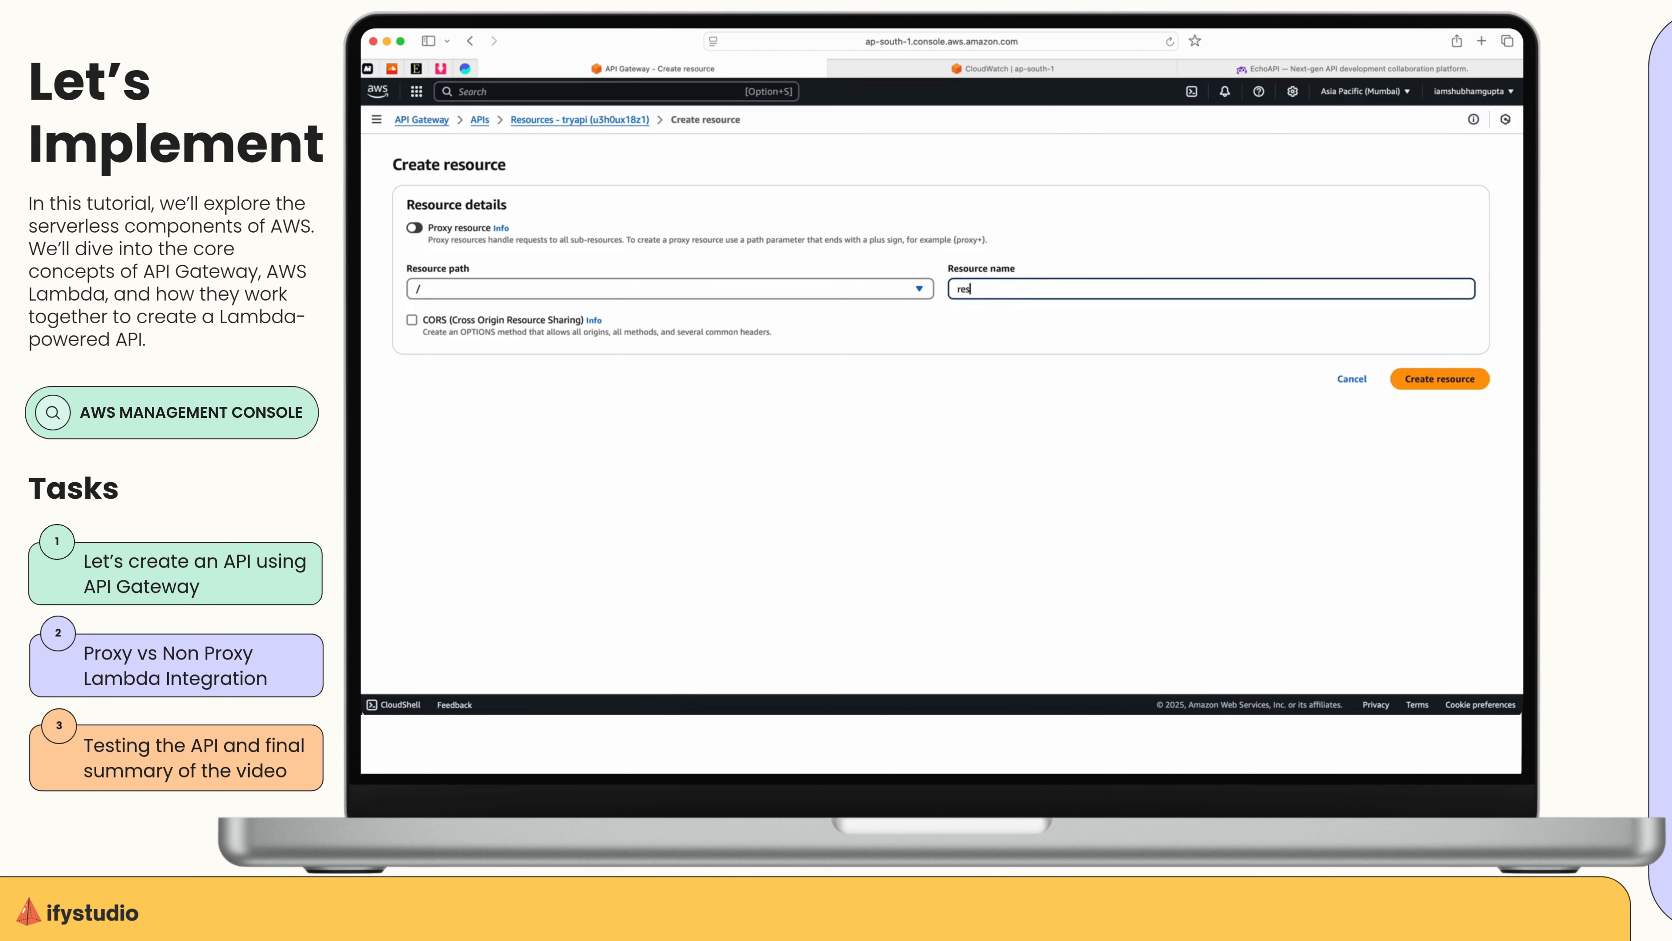
click(1438, 379)
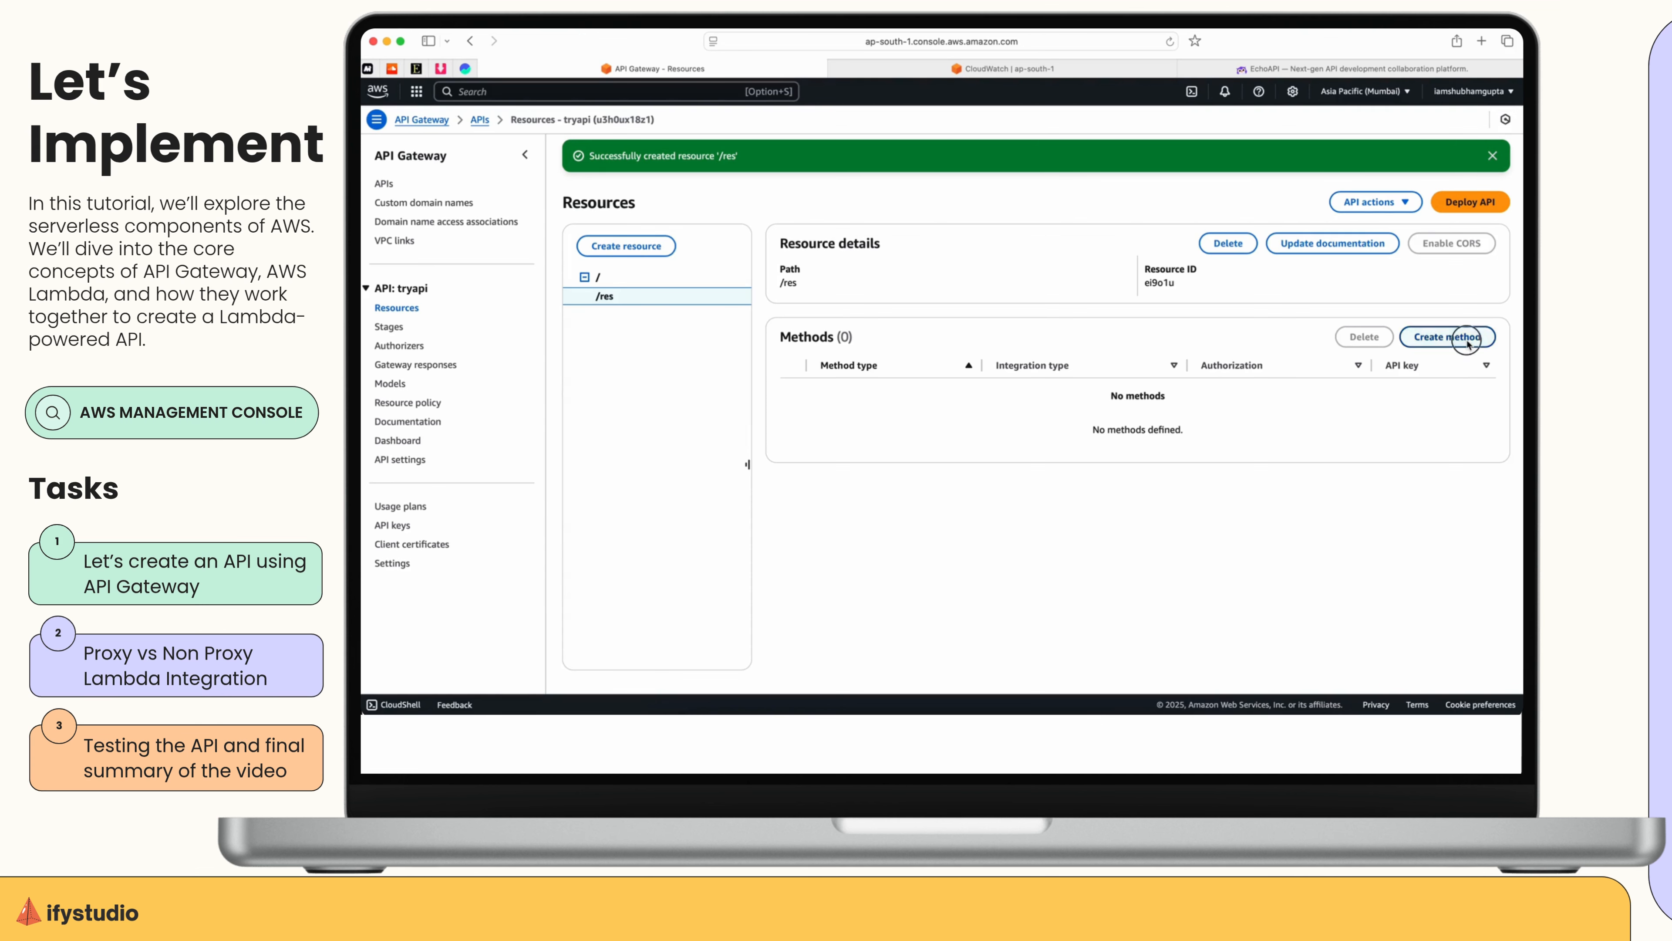
Start a new method on the /res resource and set its method type to GET.
click(1447, 337)
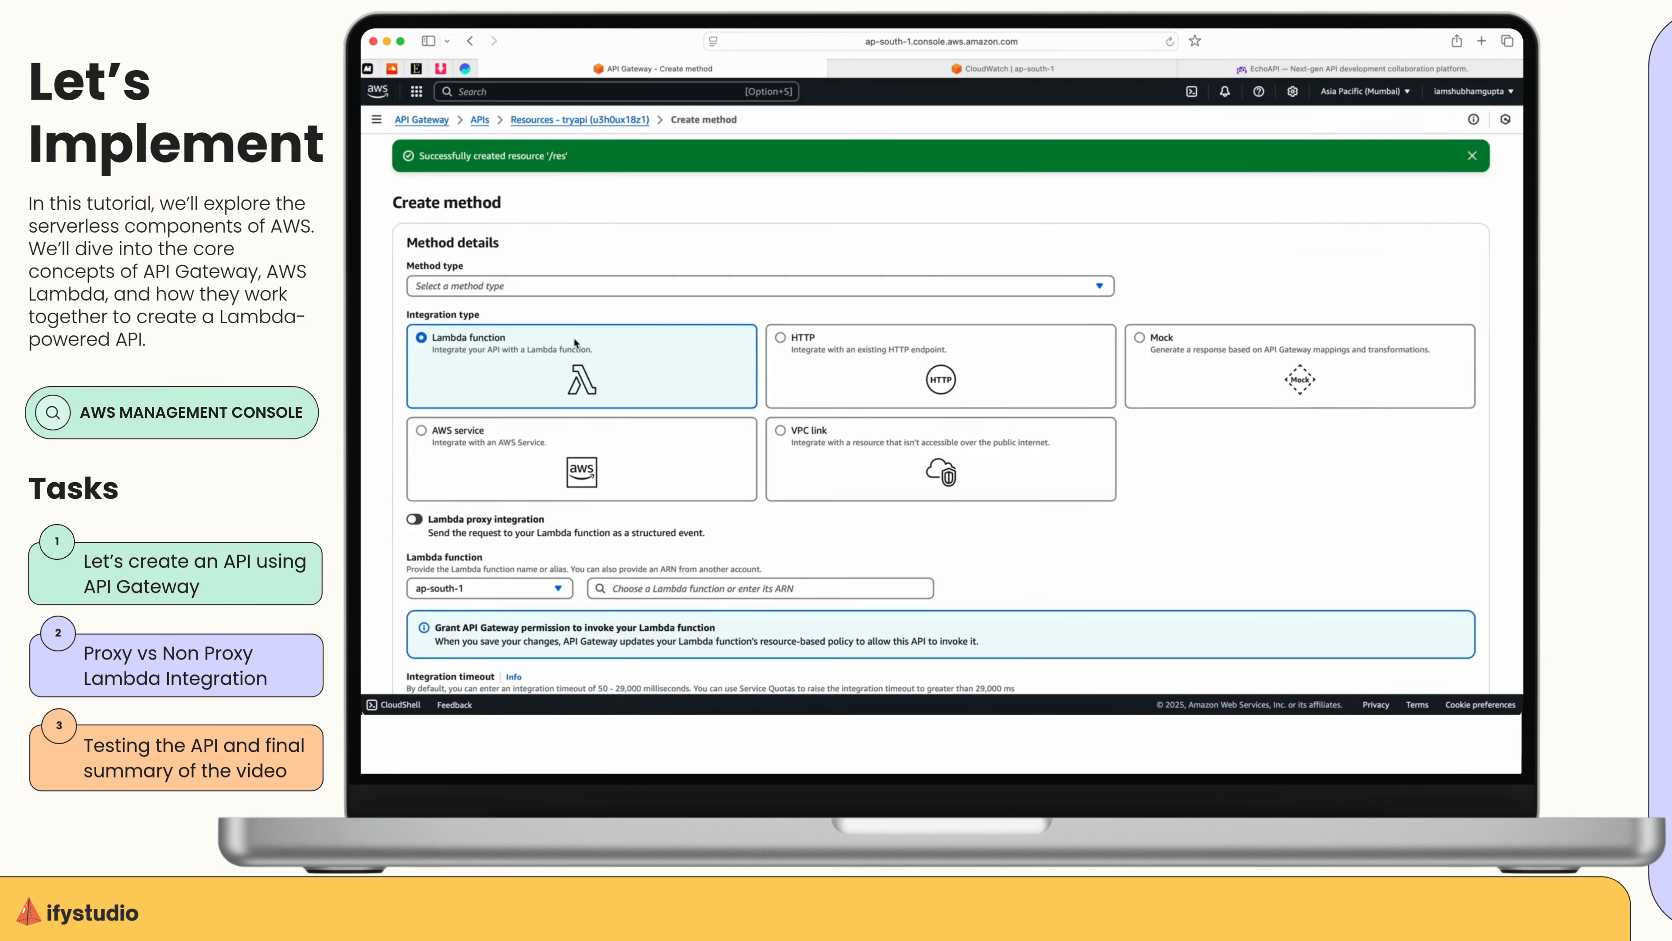
click(598, 290)
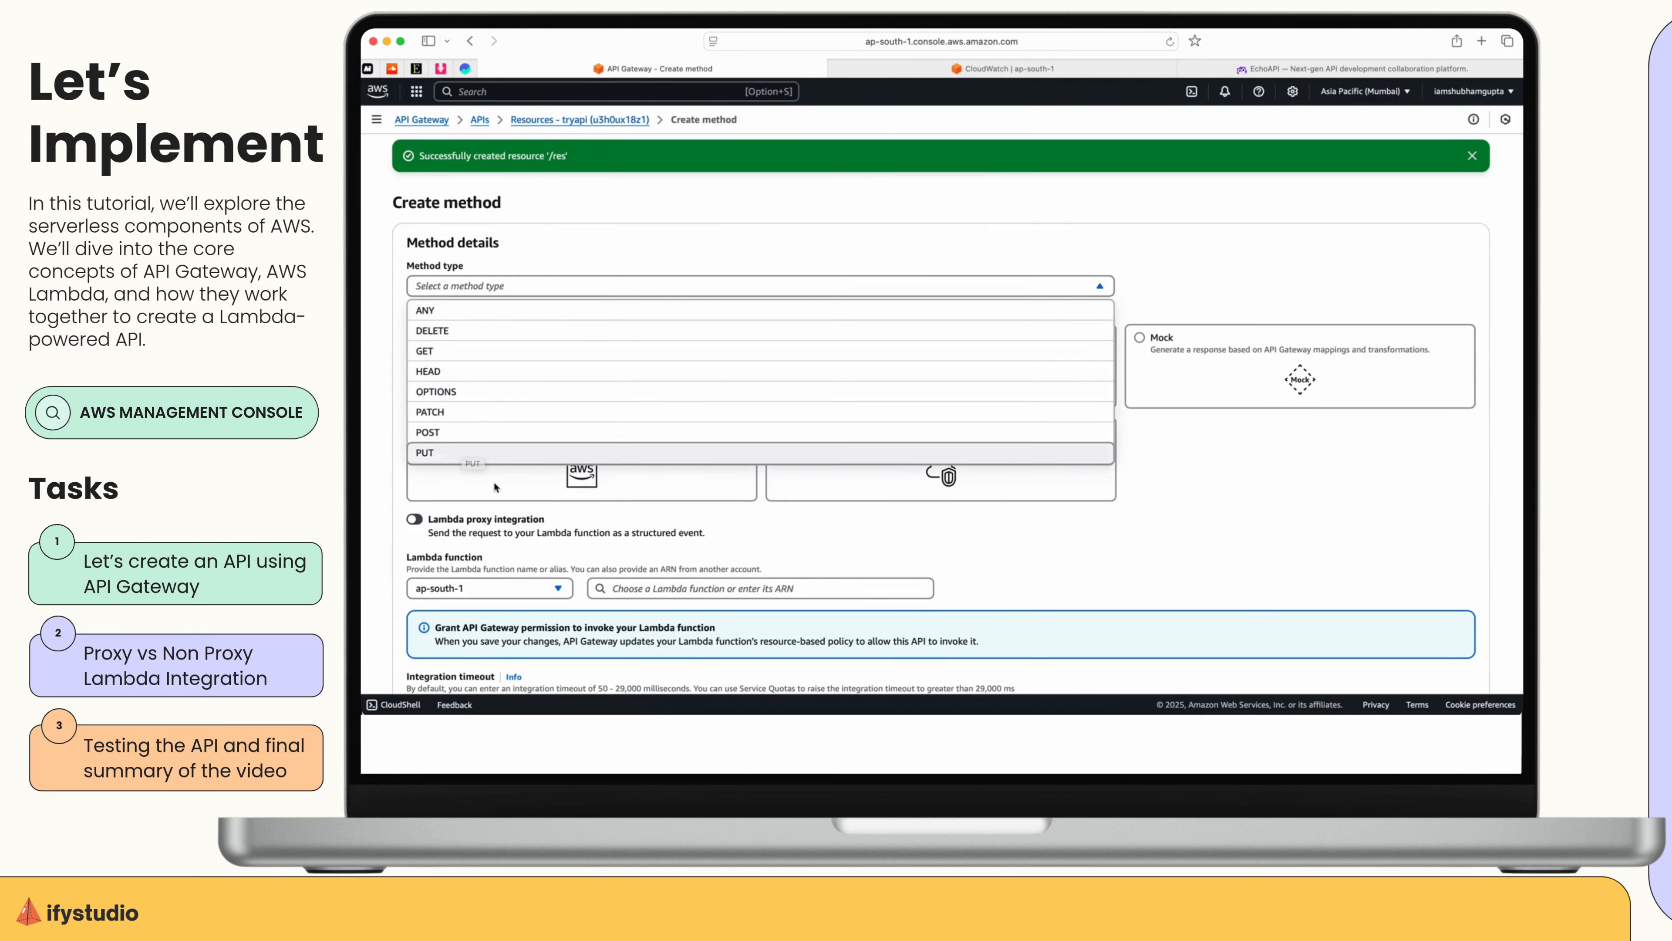
scroll(481, 419, down, 2)
click(464, 283)
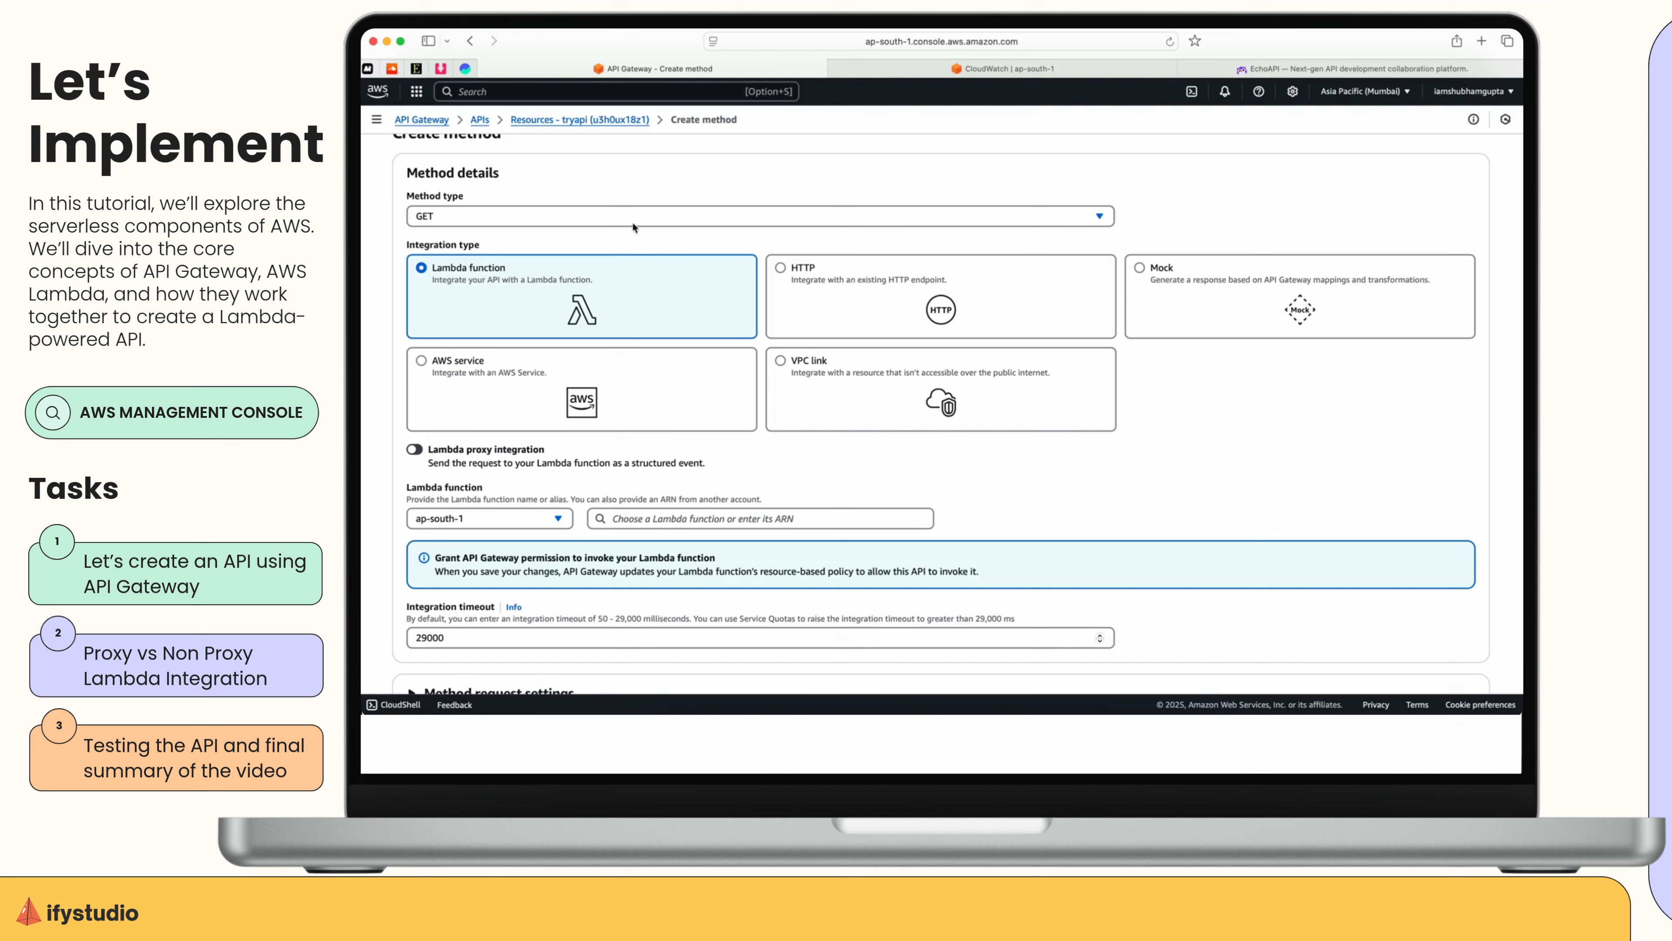
Try to create the GET method without choosing a Lambda function.
scroll(963, 469, down, 5)
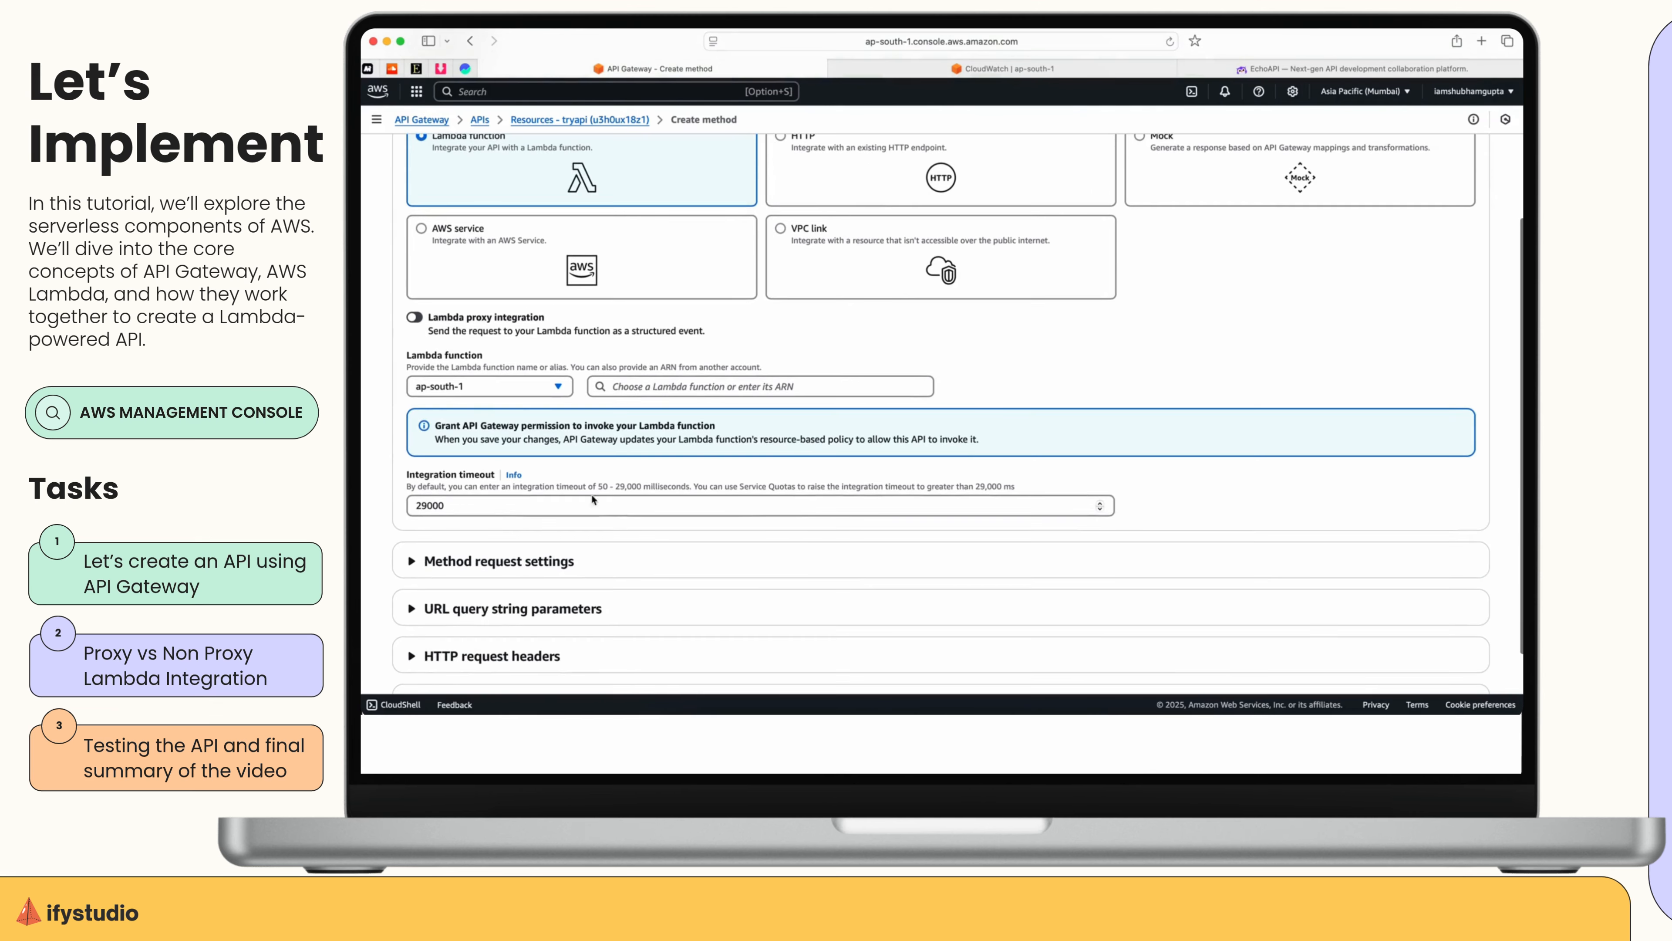
scroll(770, 510, down, 1)
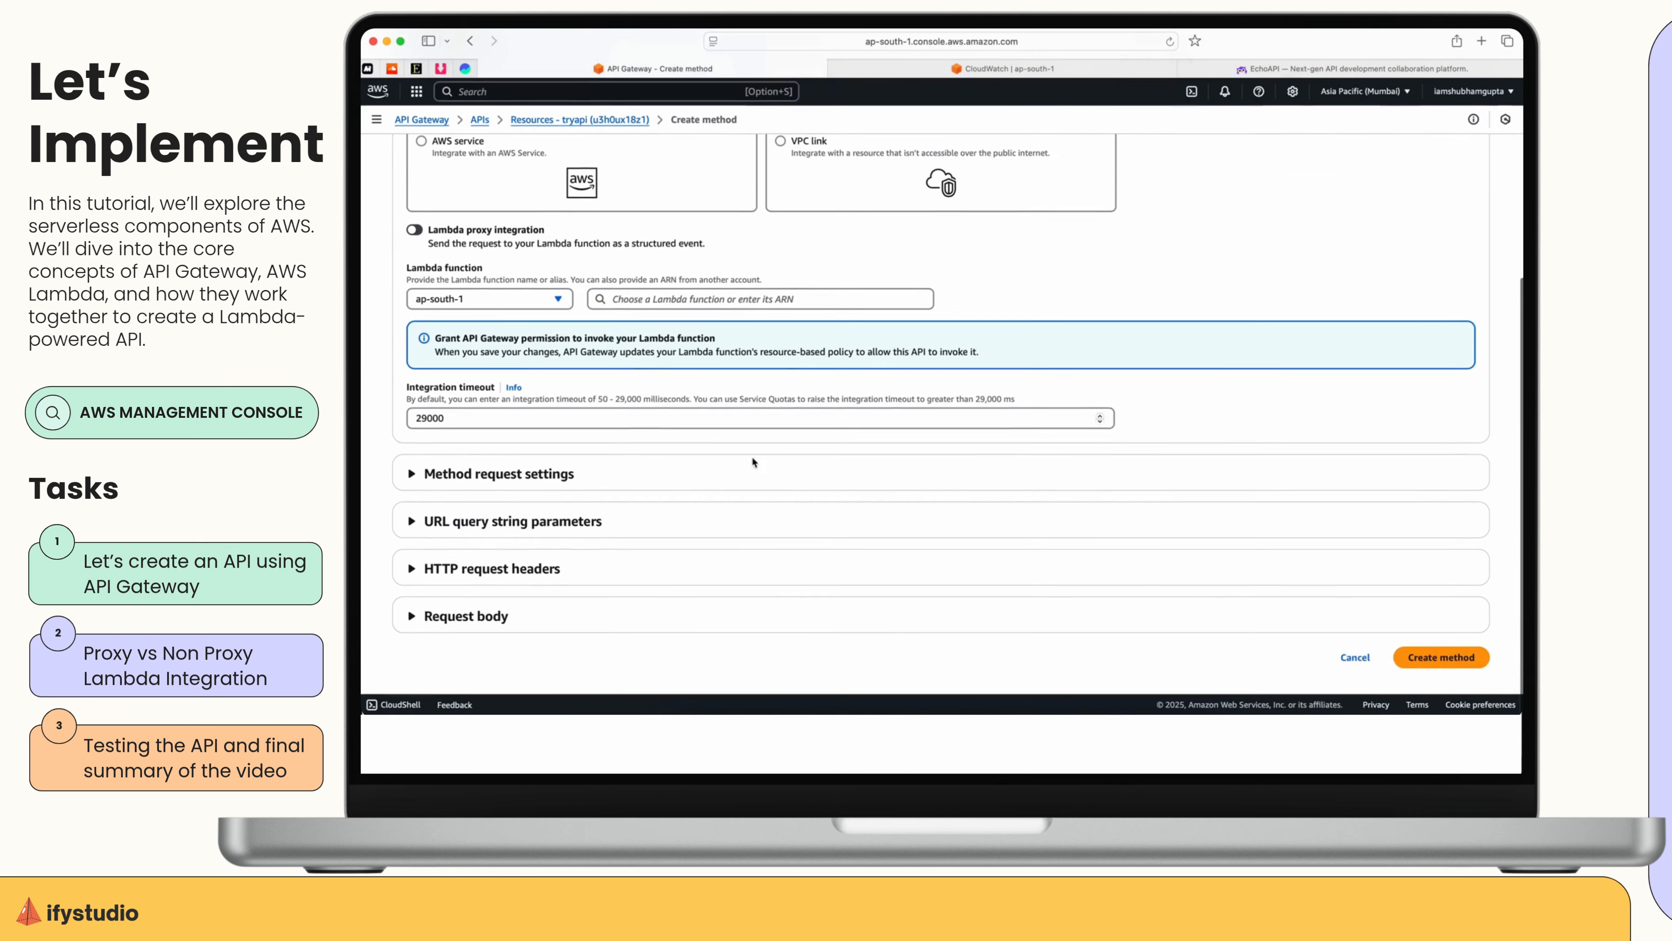
click(1399, 649)
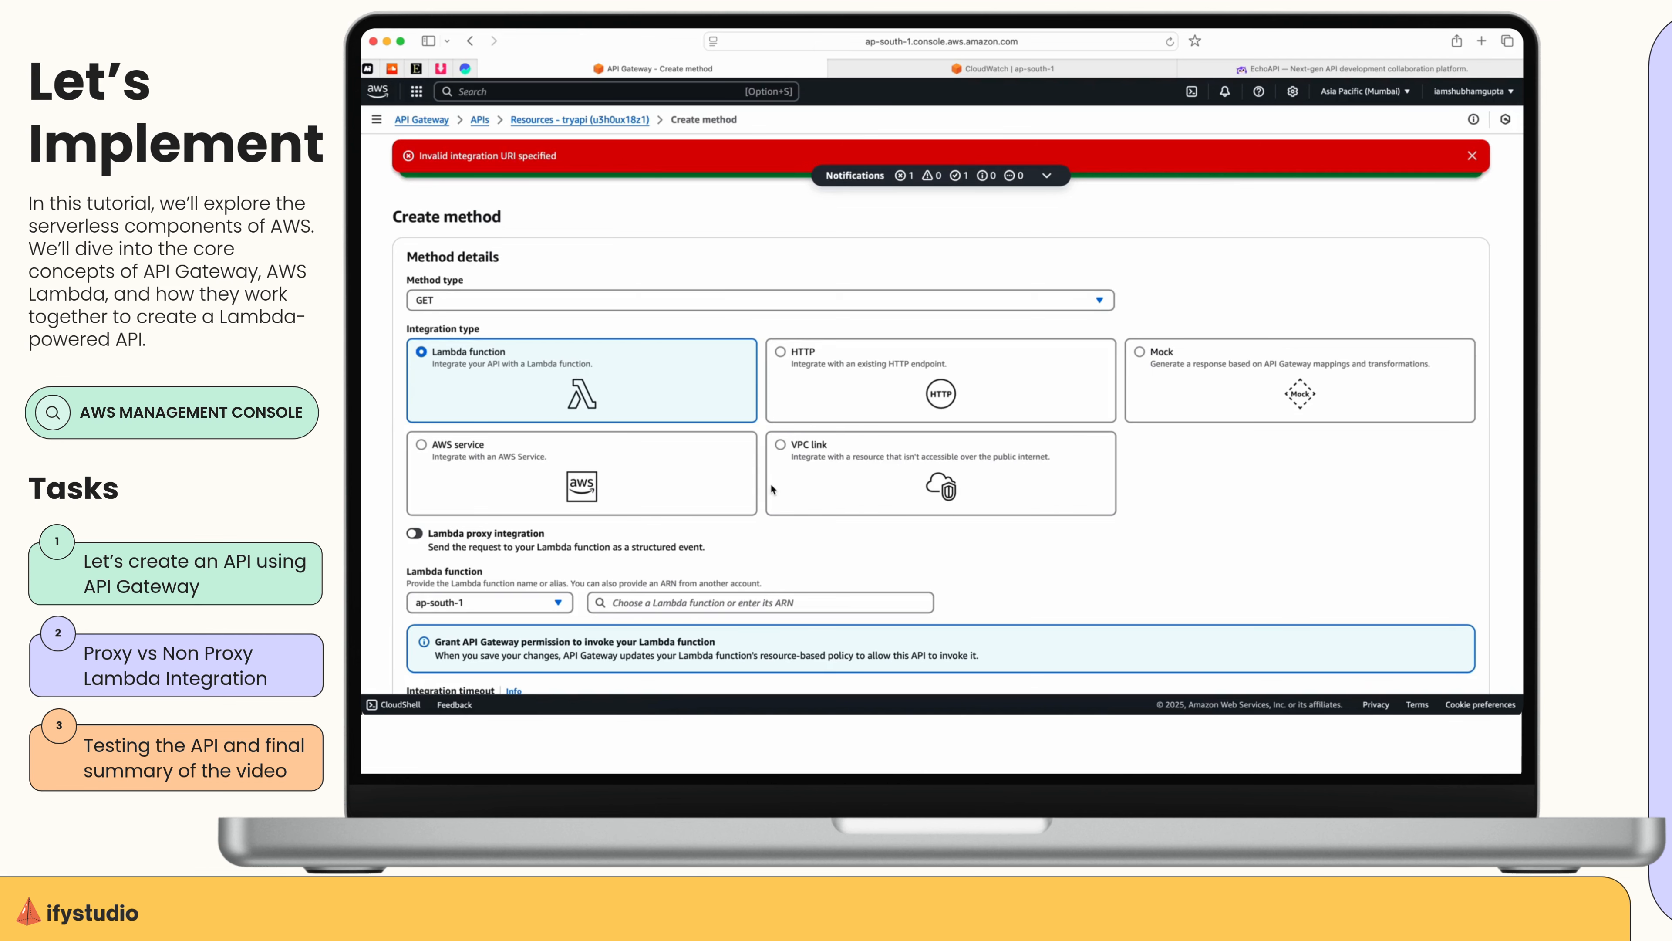
Choose the trylambda function for the Lambda integration, create the GET method, and dismiss the notifications.
scroll(691, 396, down, 2)
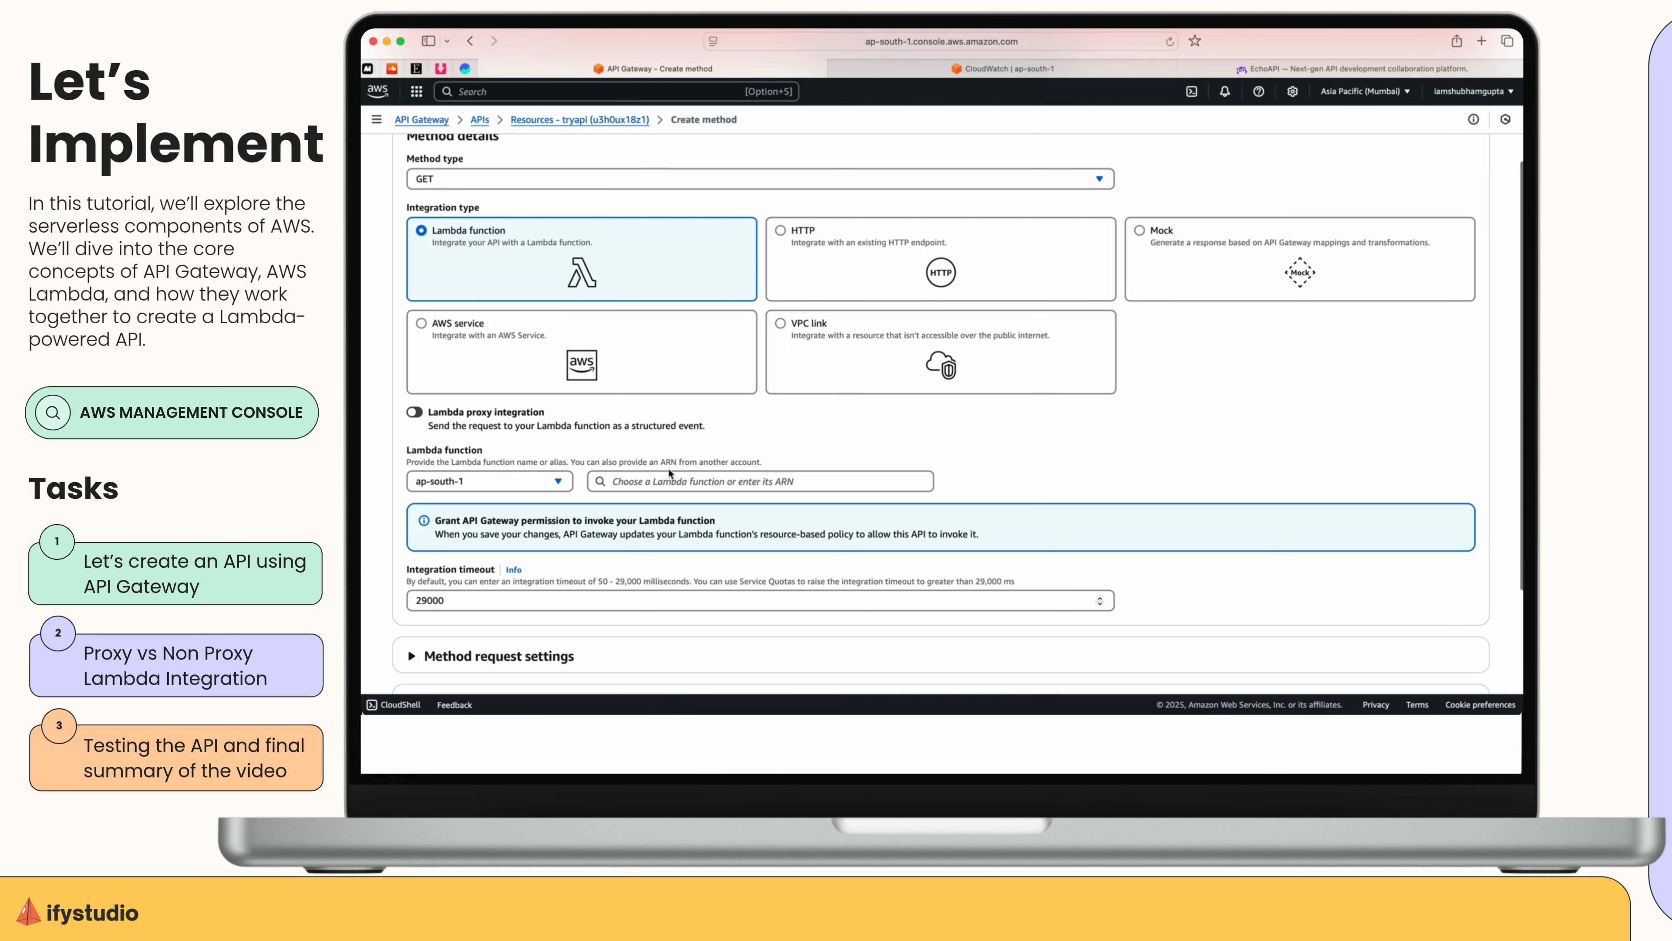
scroll(673, 235, up, 1)
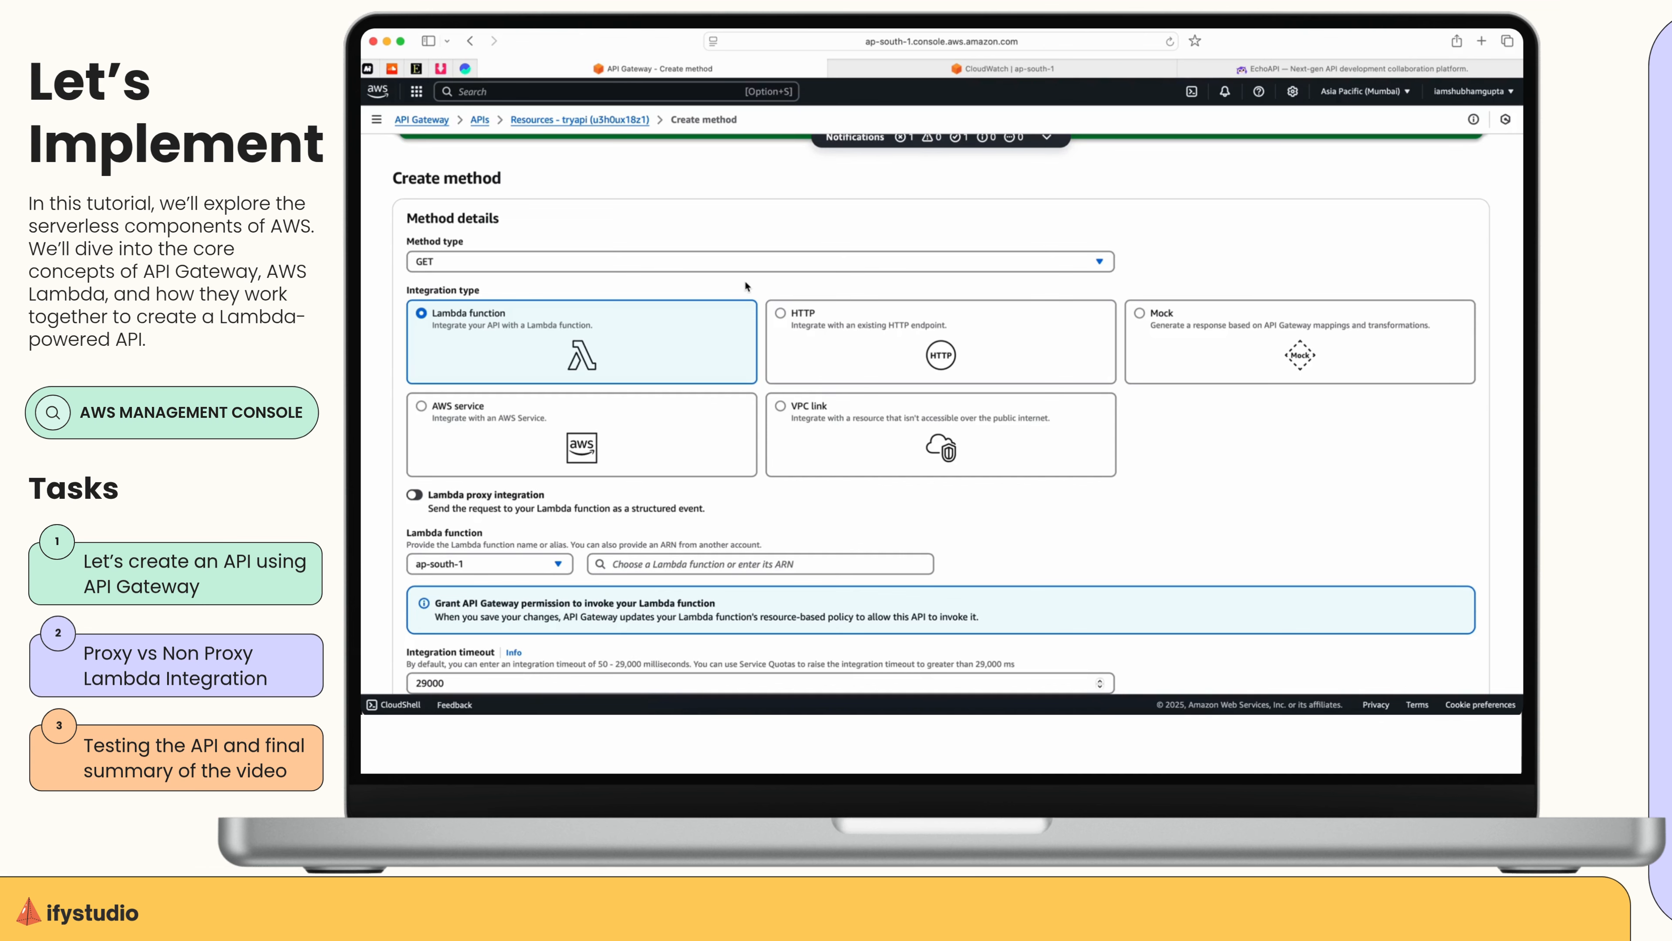
scroll(746, 285, down, 3)
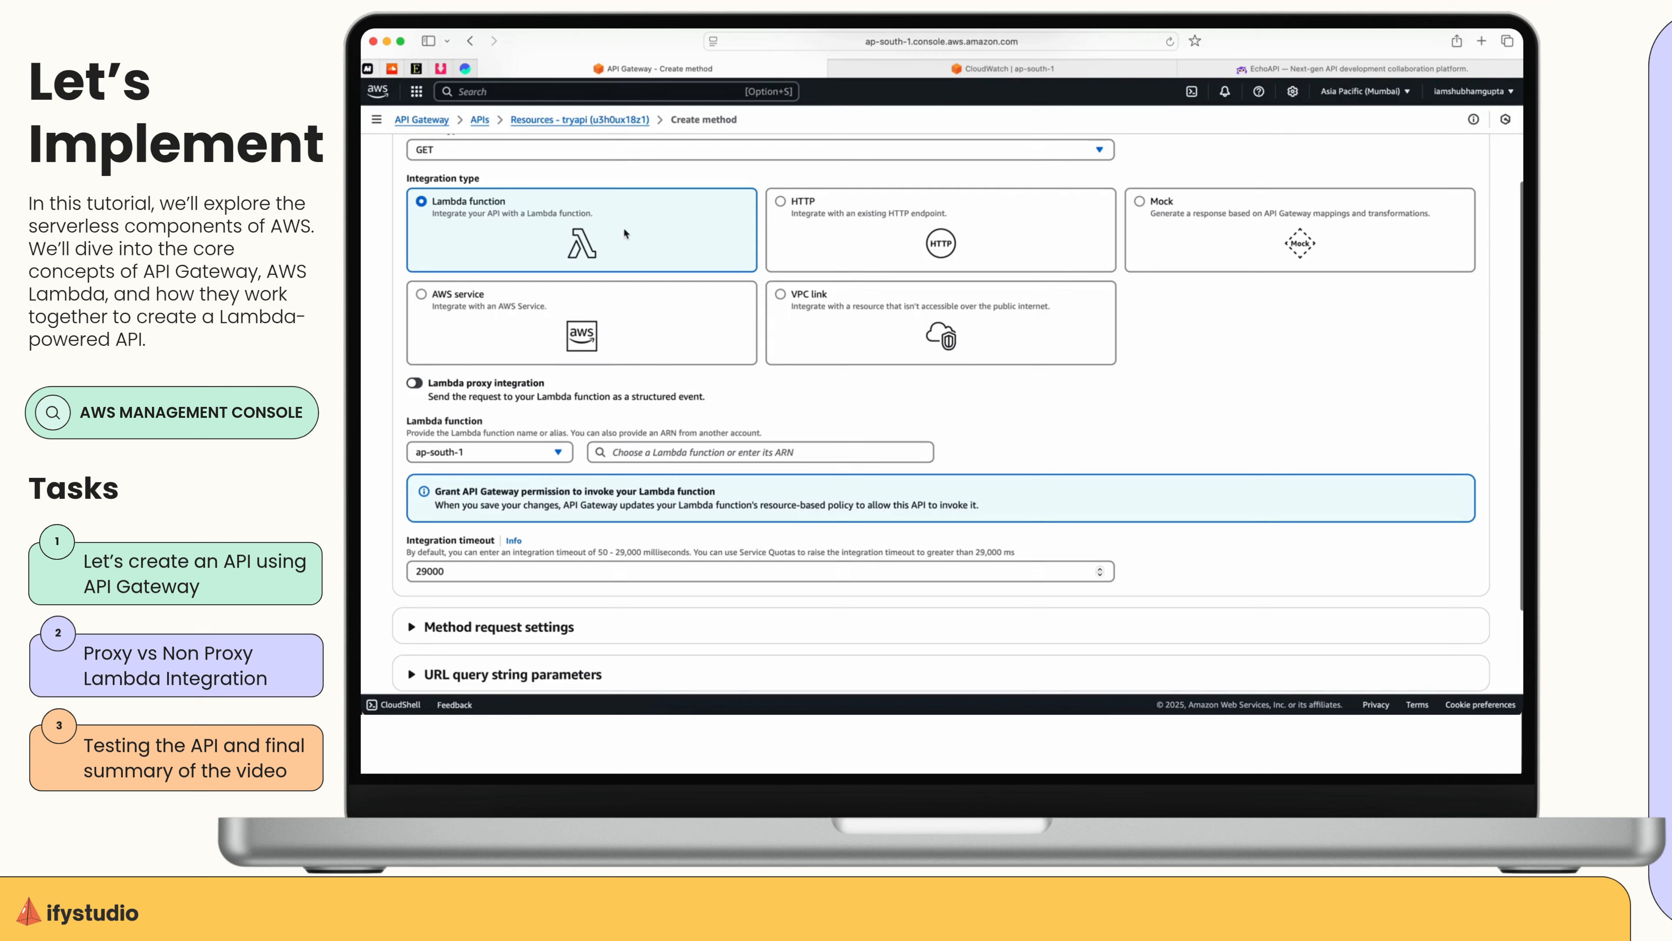
click(848, 247)
click(704, 250)
click(638, 454)
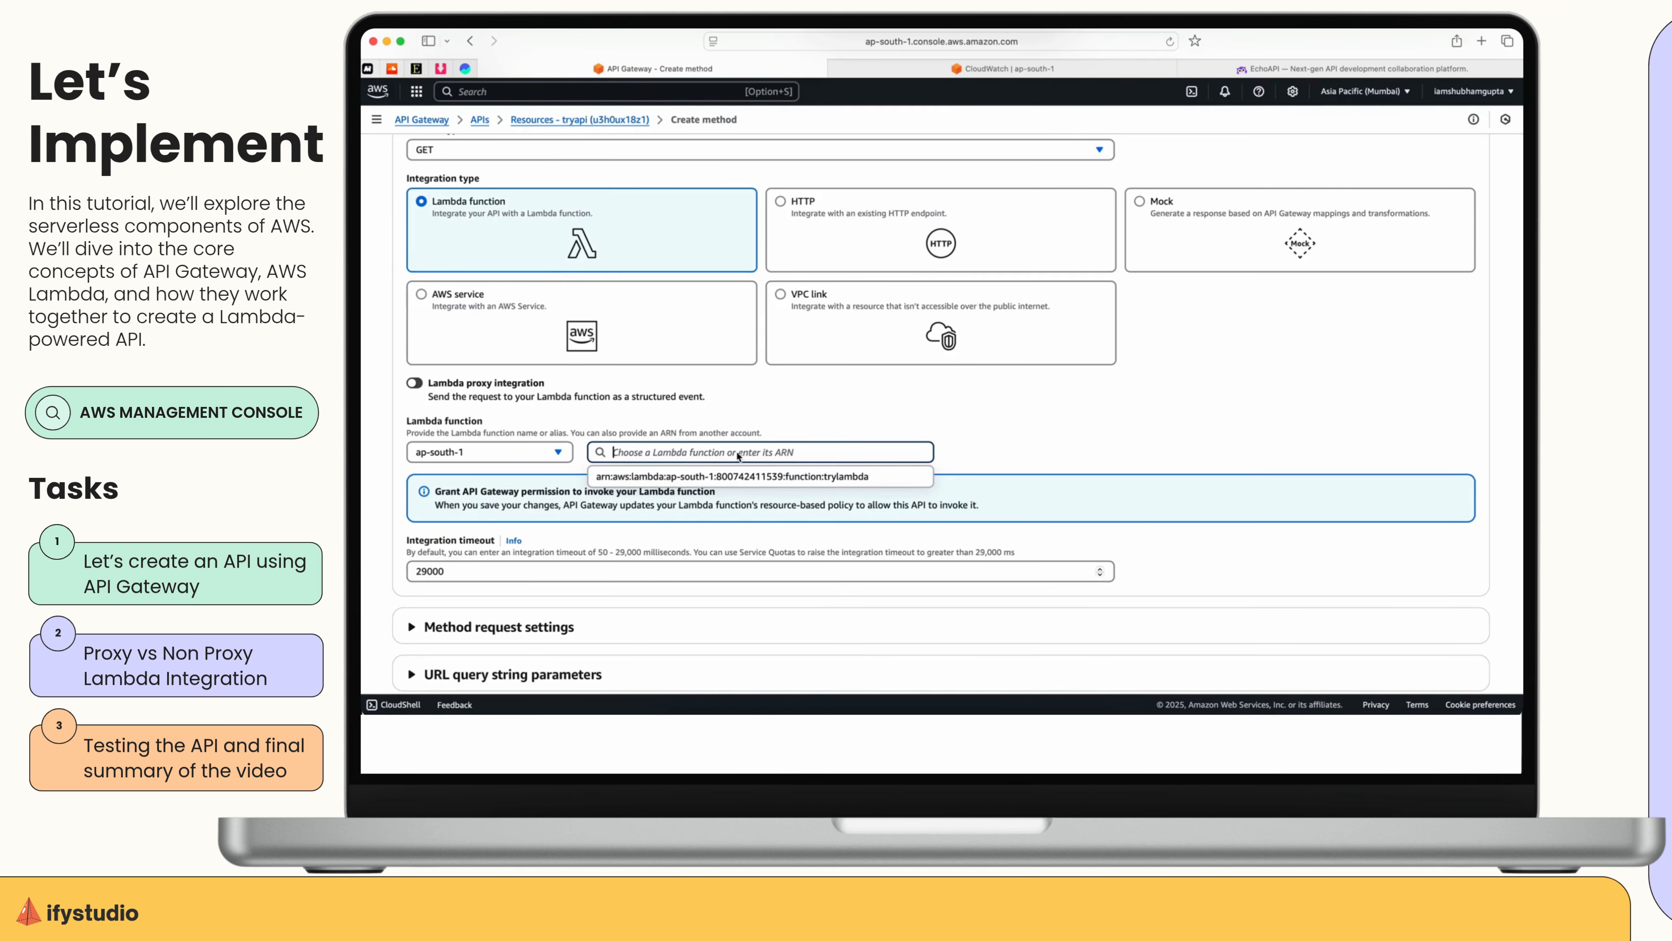
click(815, 476)
scroll(1085, 593, down, 3)
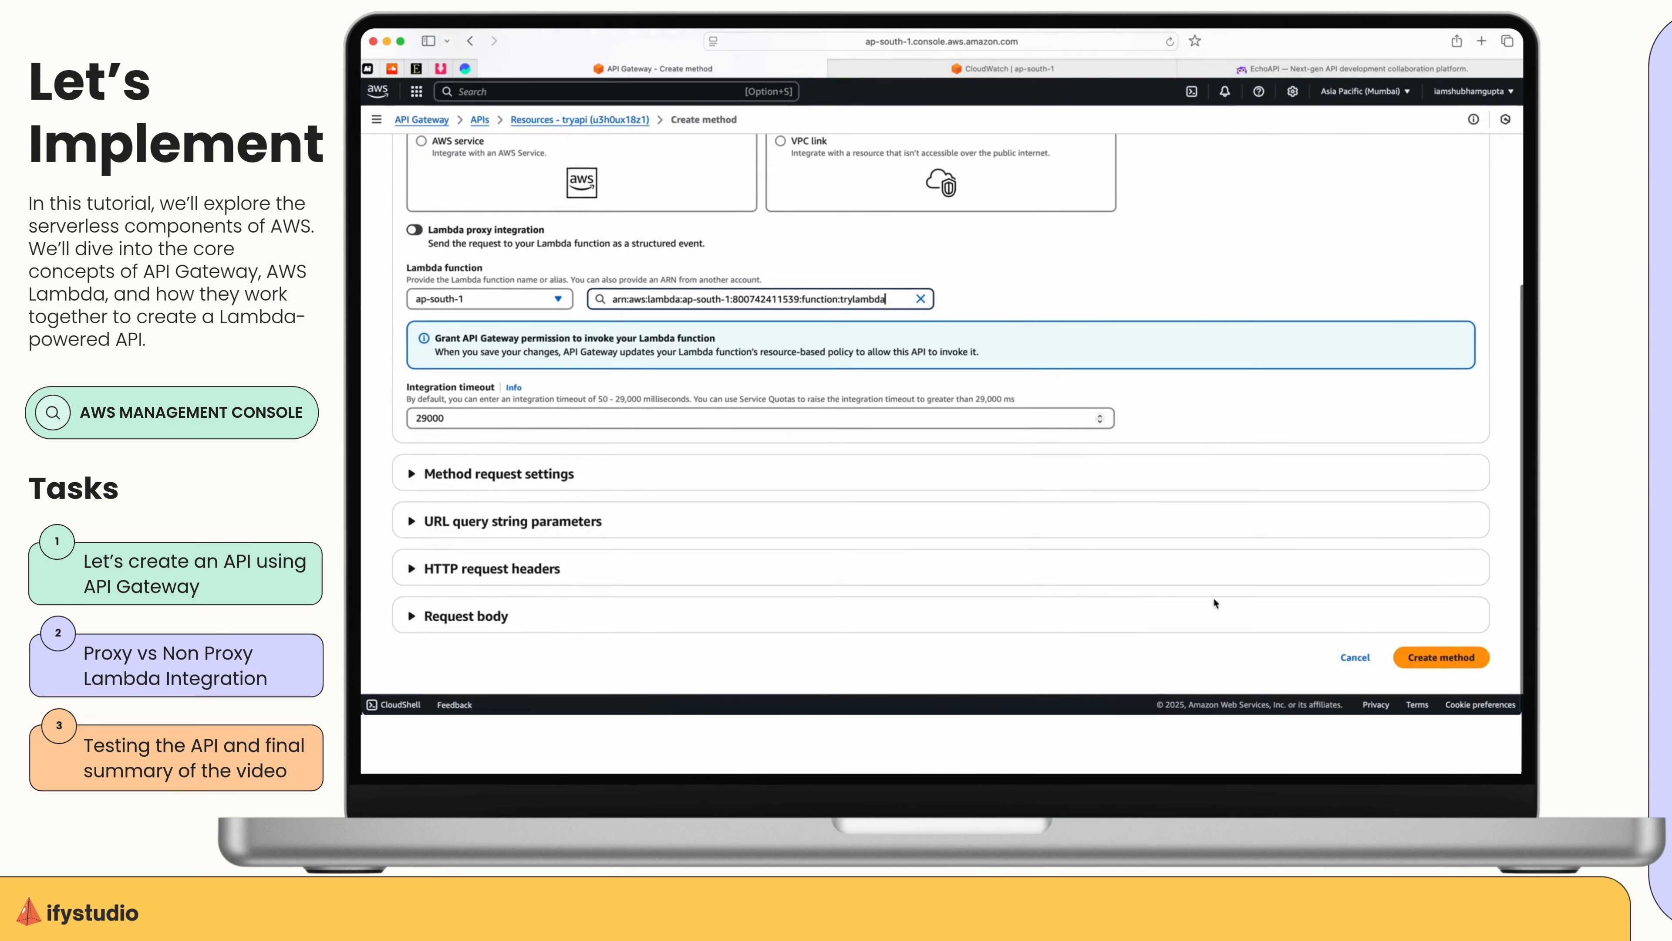
click(1435, 667)
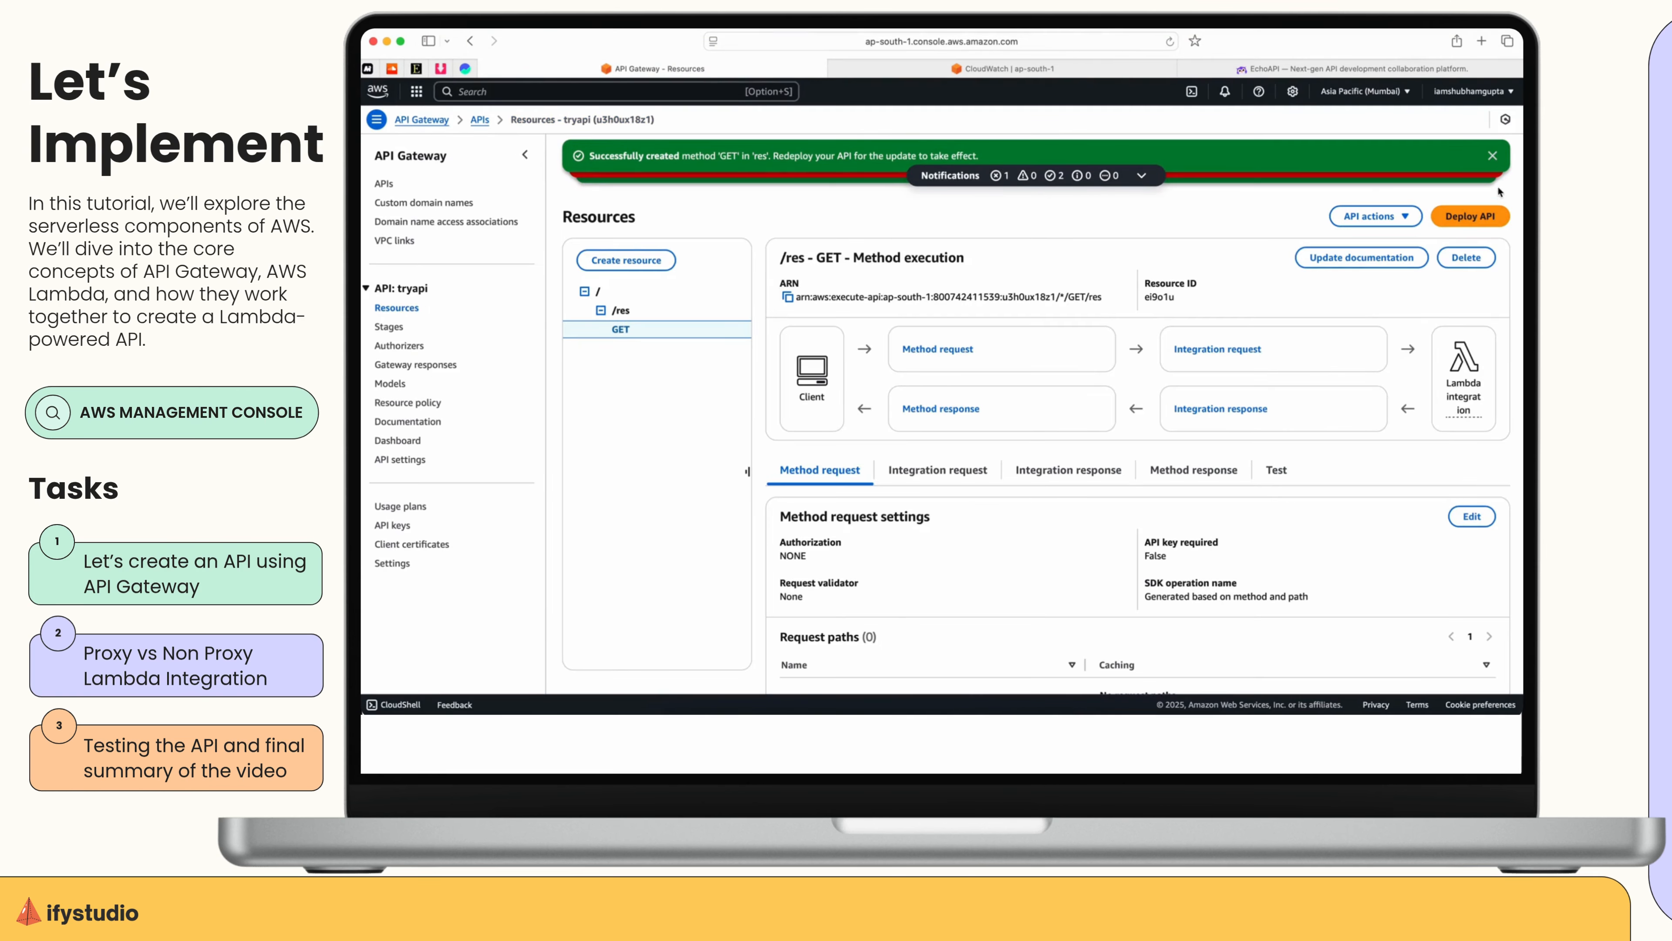
click(1492, 156)
click(1492, 158)
click(1492, 157)
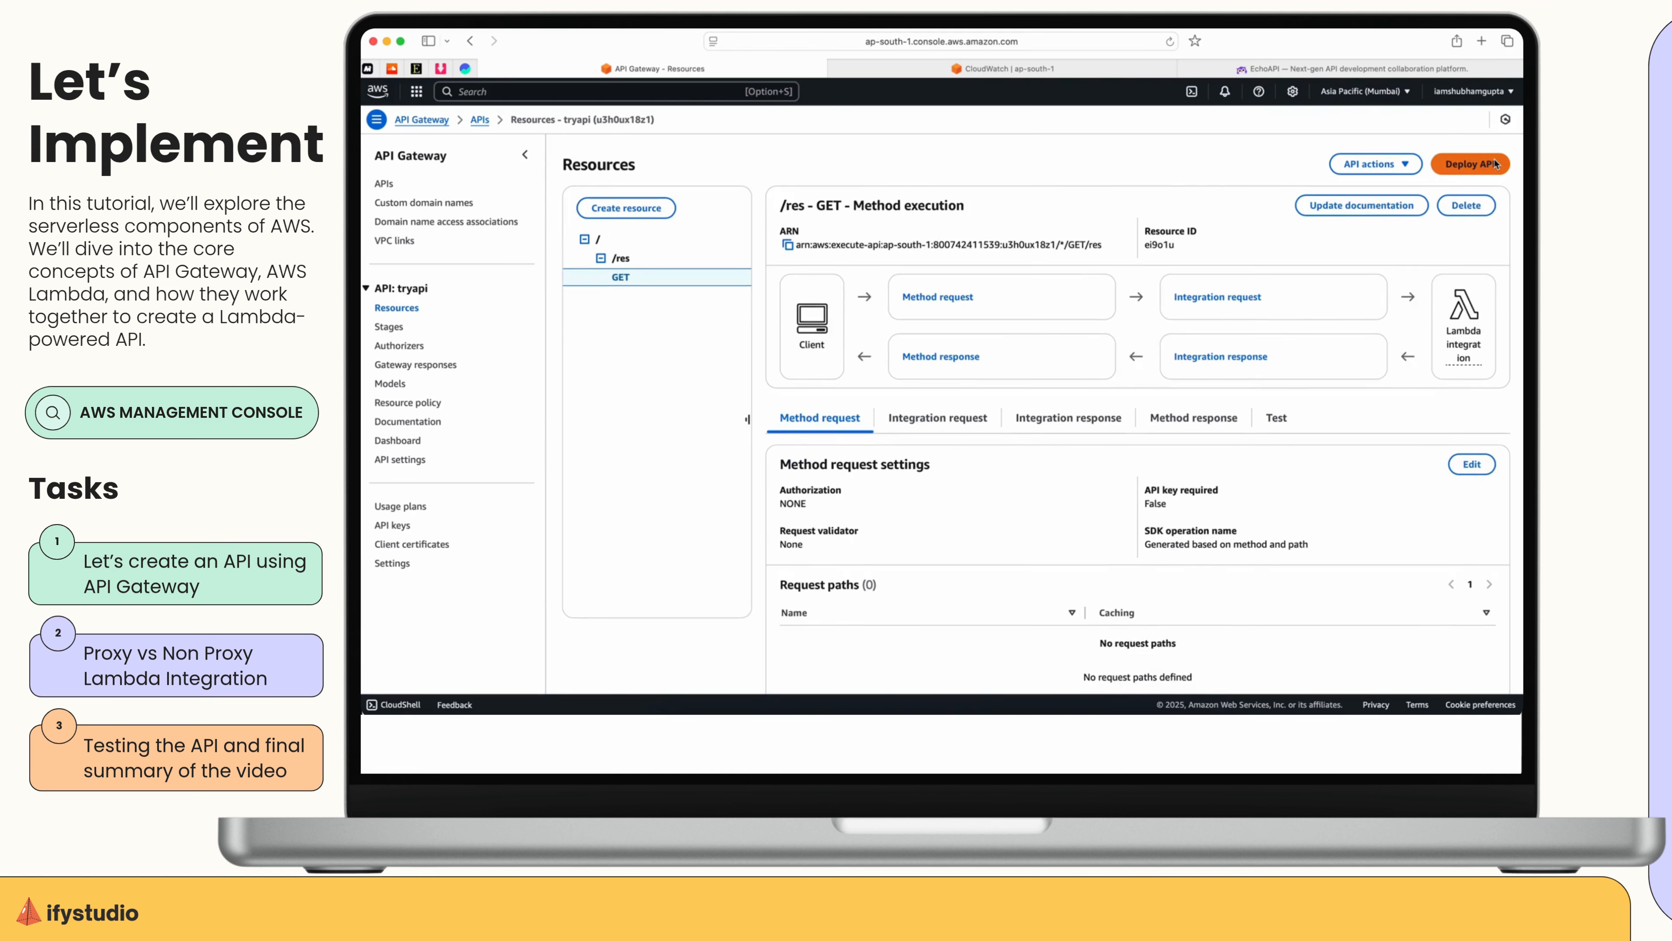
Deploy the API to a new stage named dev.
scroll(1089, 553, down, 5)
scroll(1088, 551, up, 5)
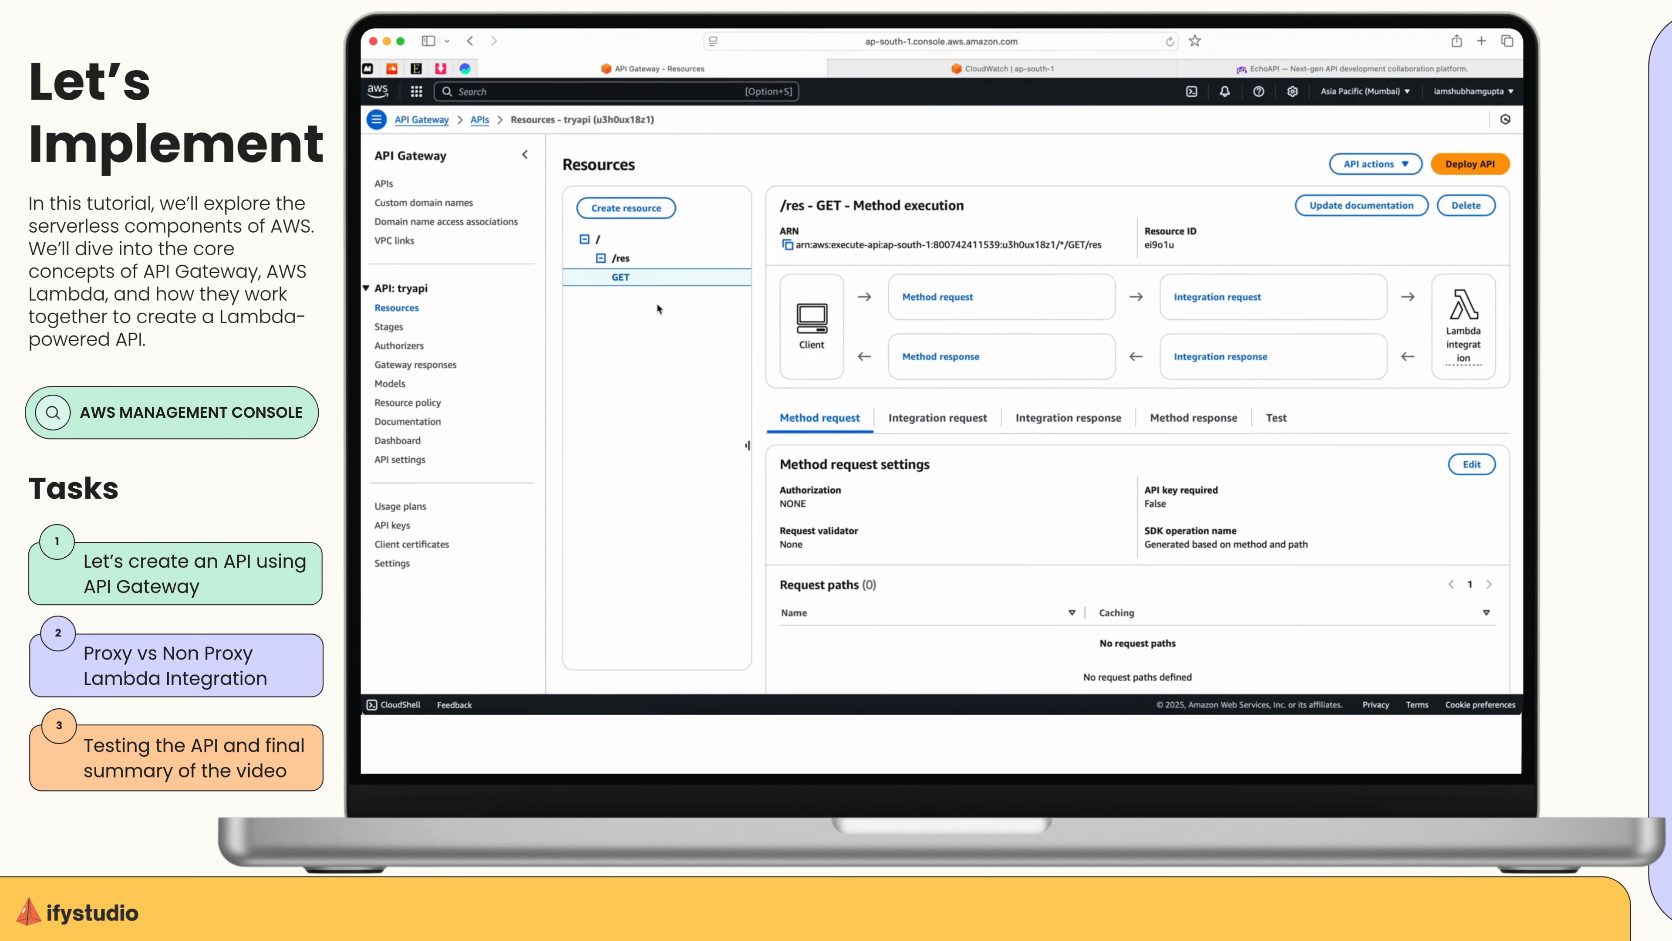
scroll(1029, 499, down, 3)
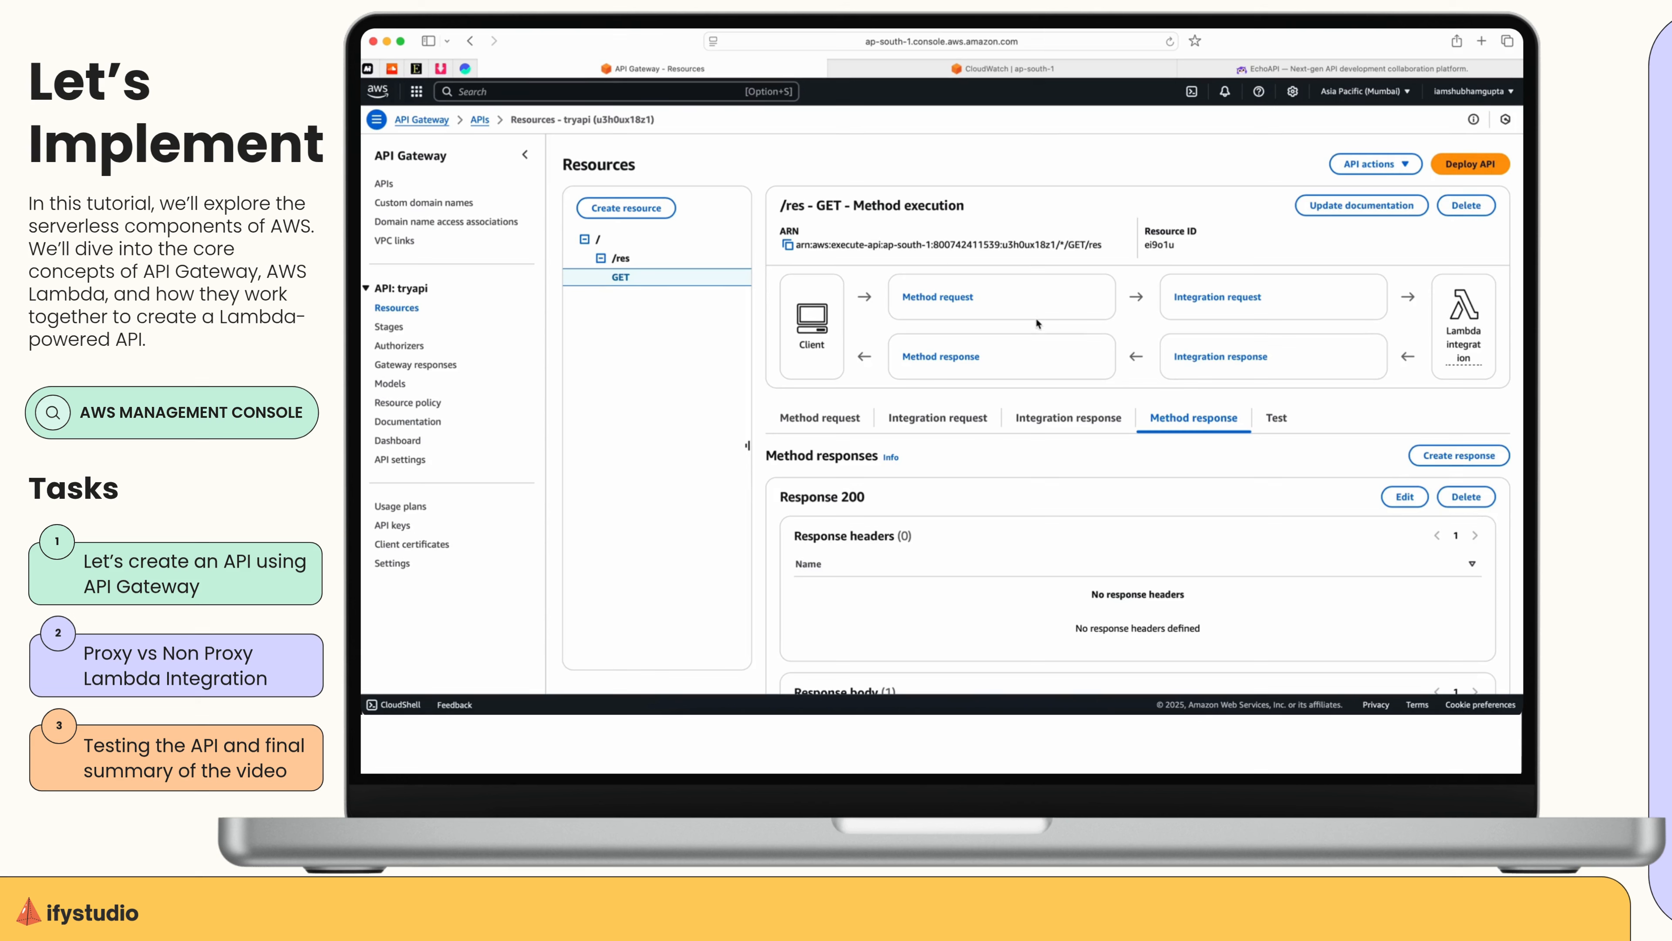
click(1501, 167)
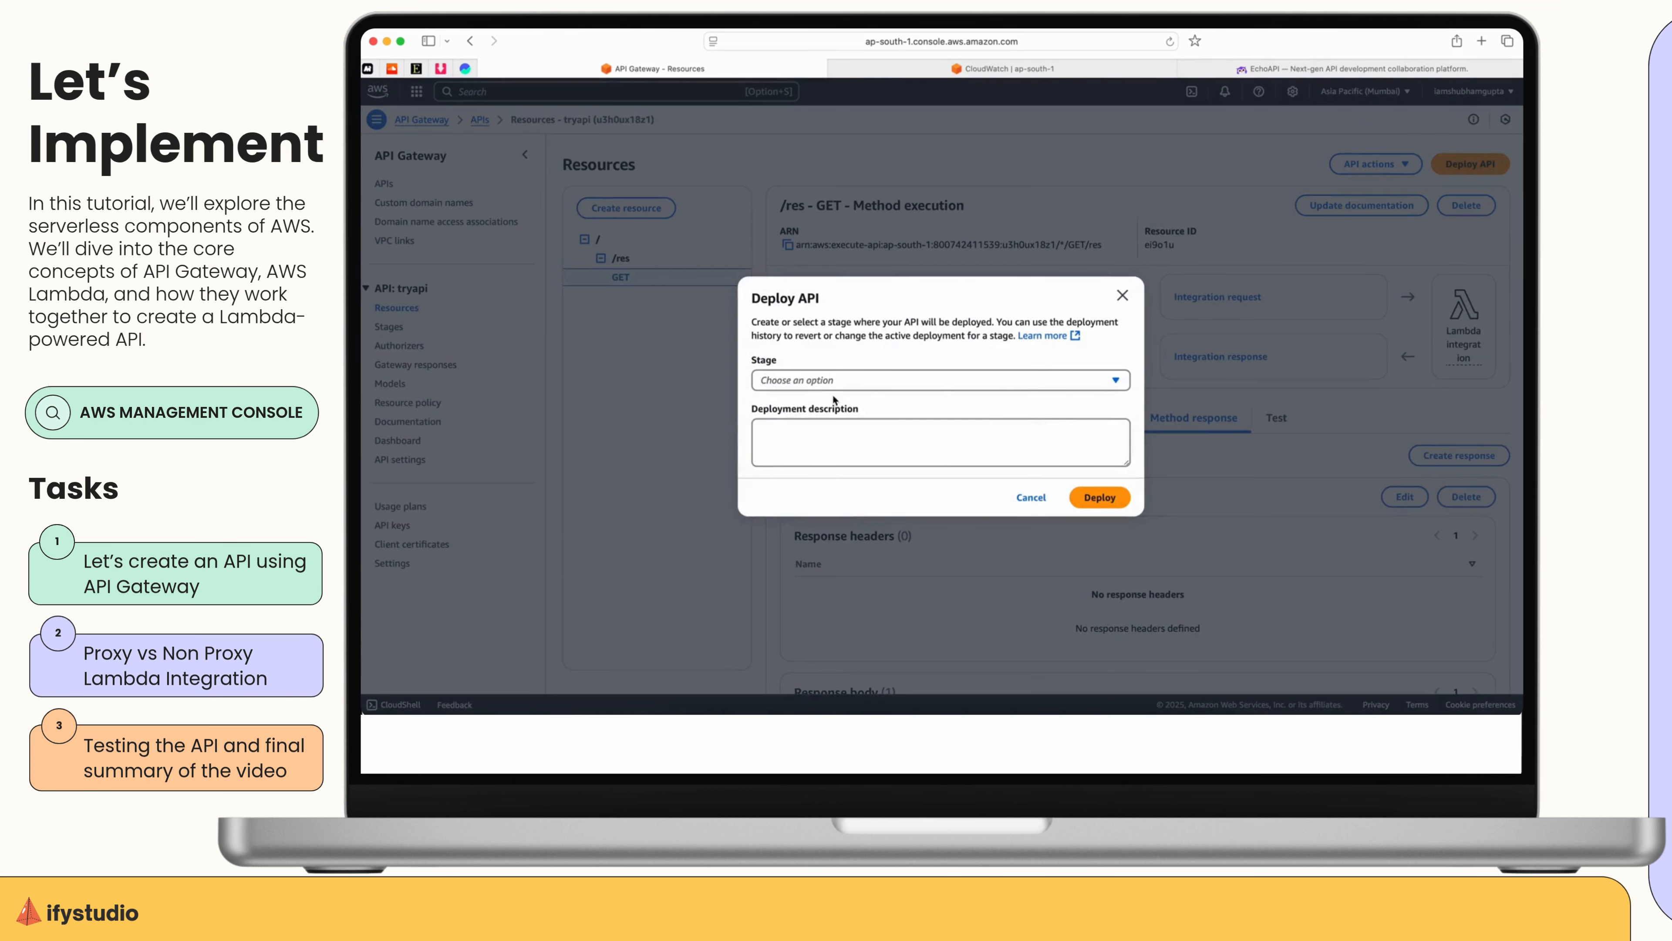
click(927, 381)
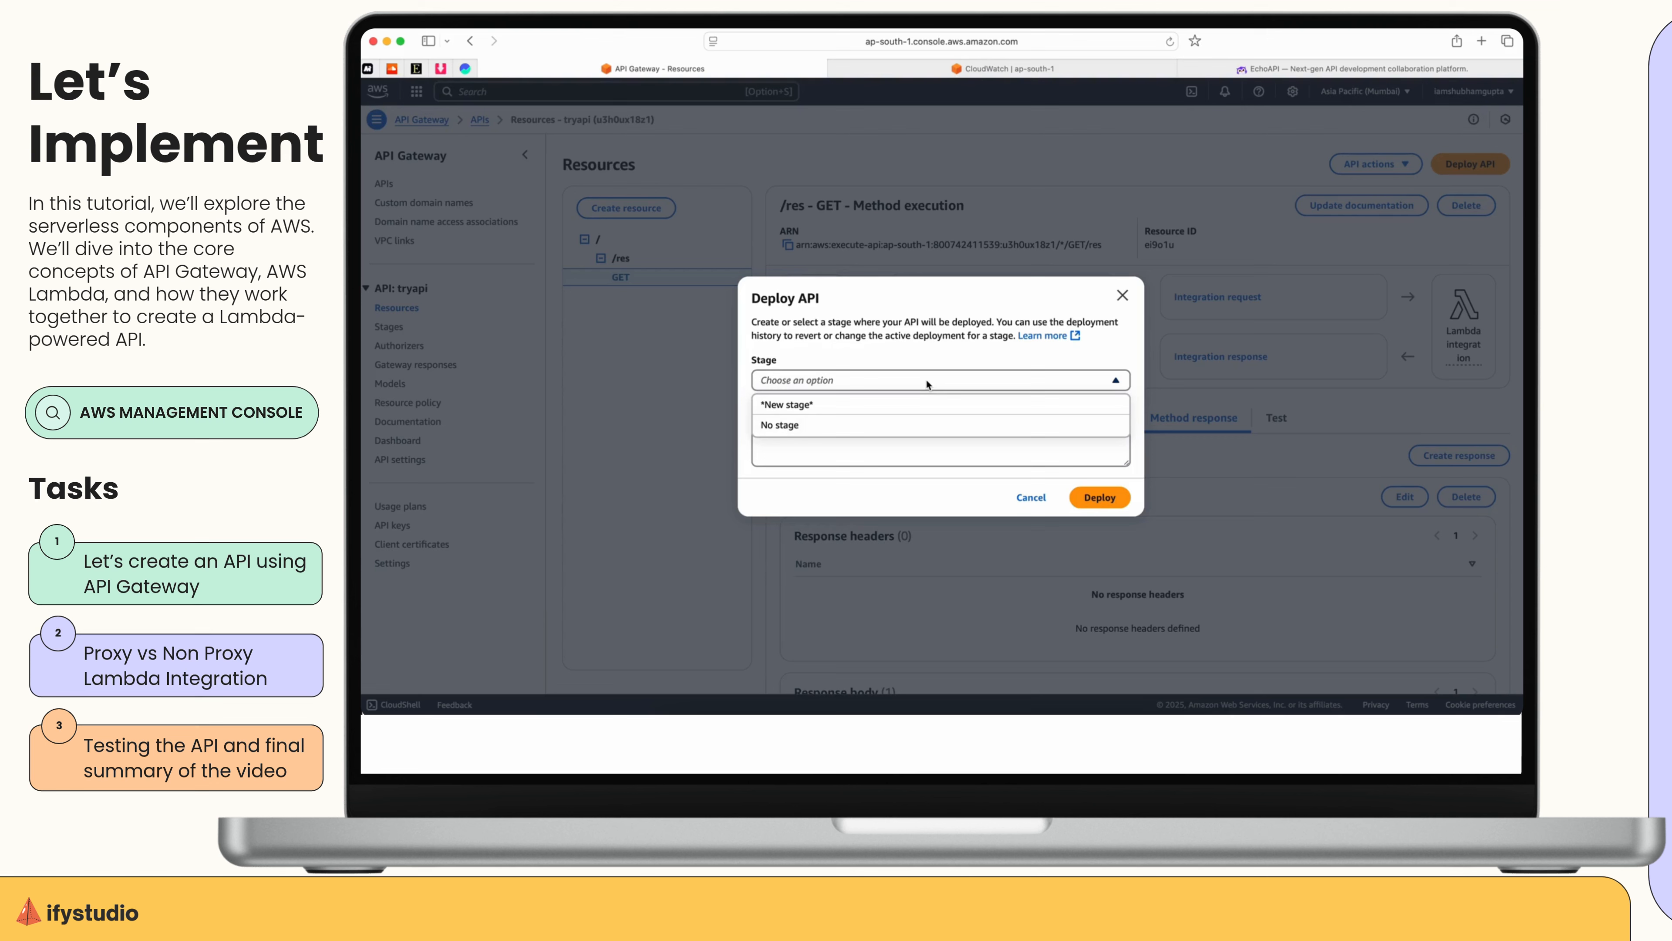
click(860, 415)
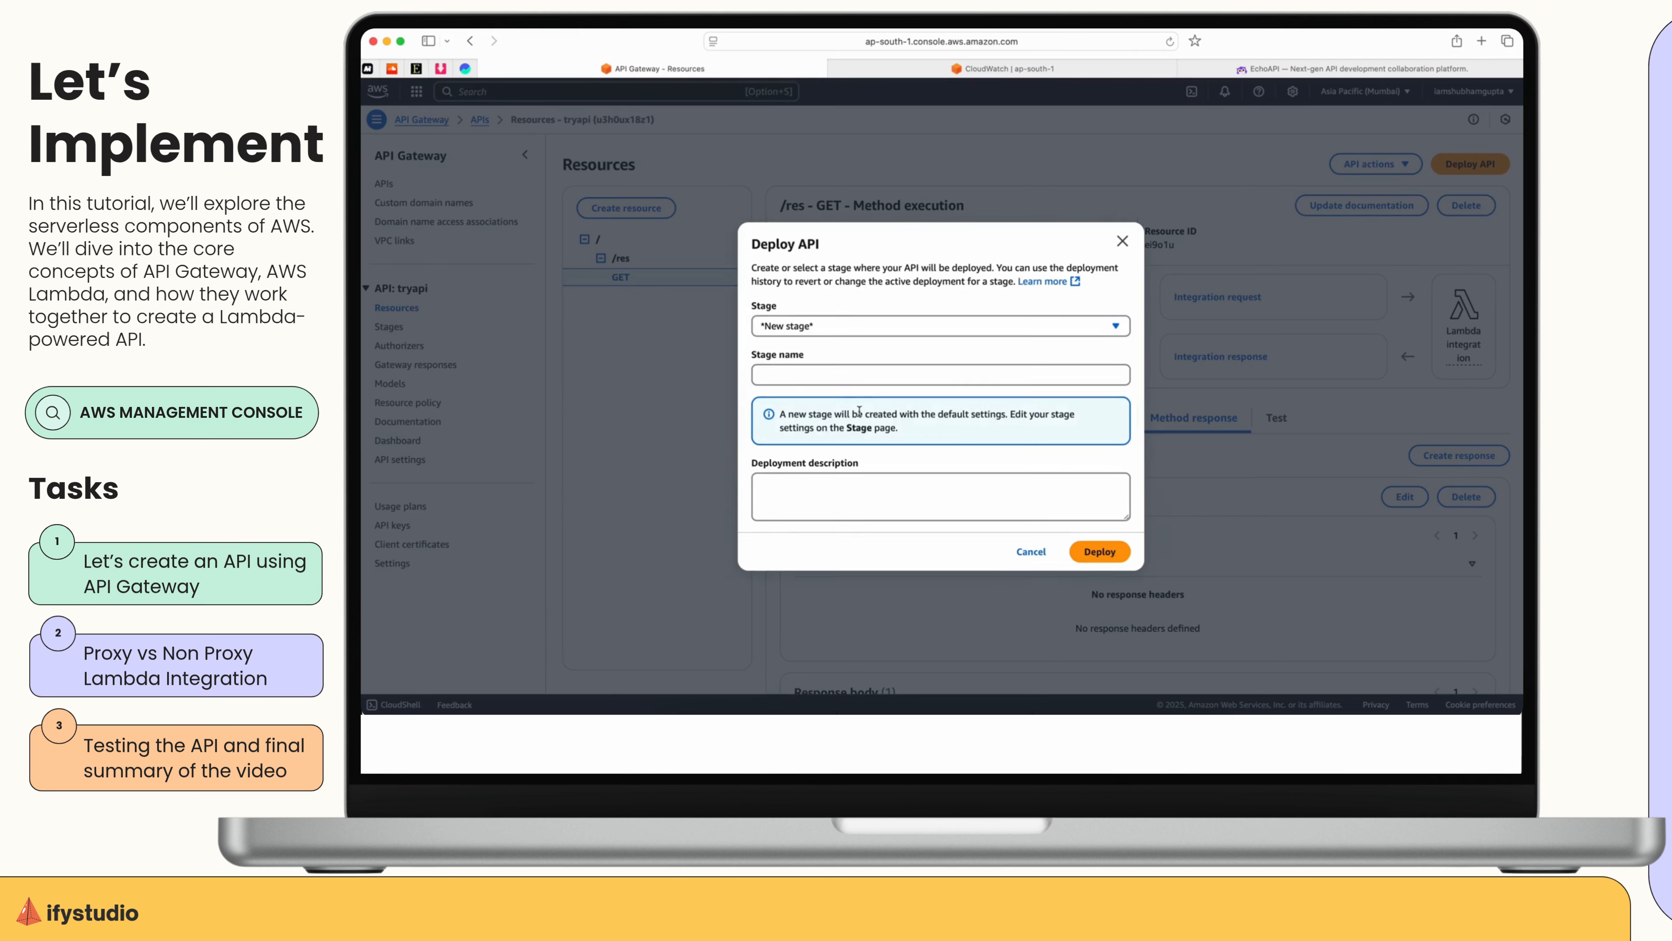
click(856, 372)
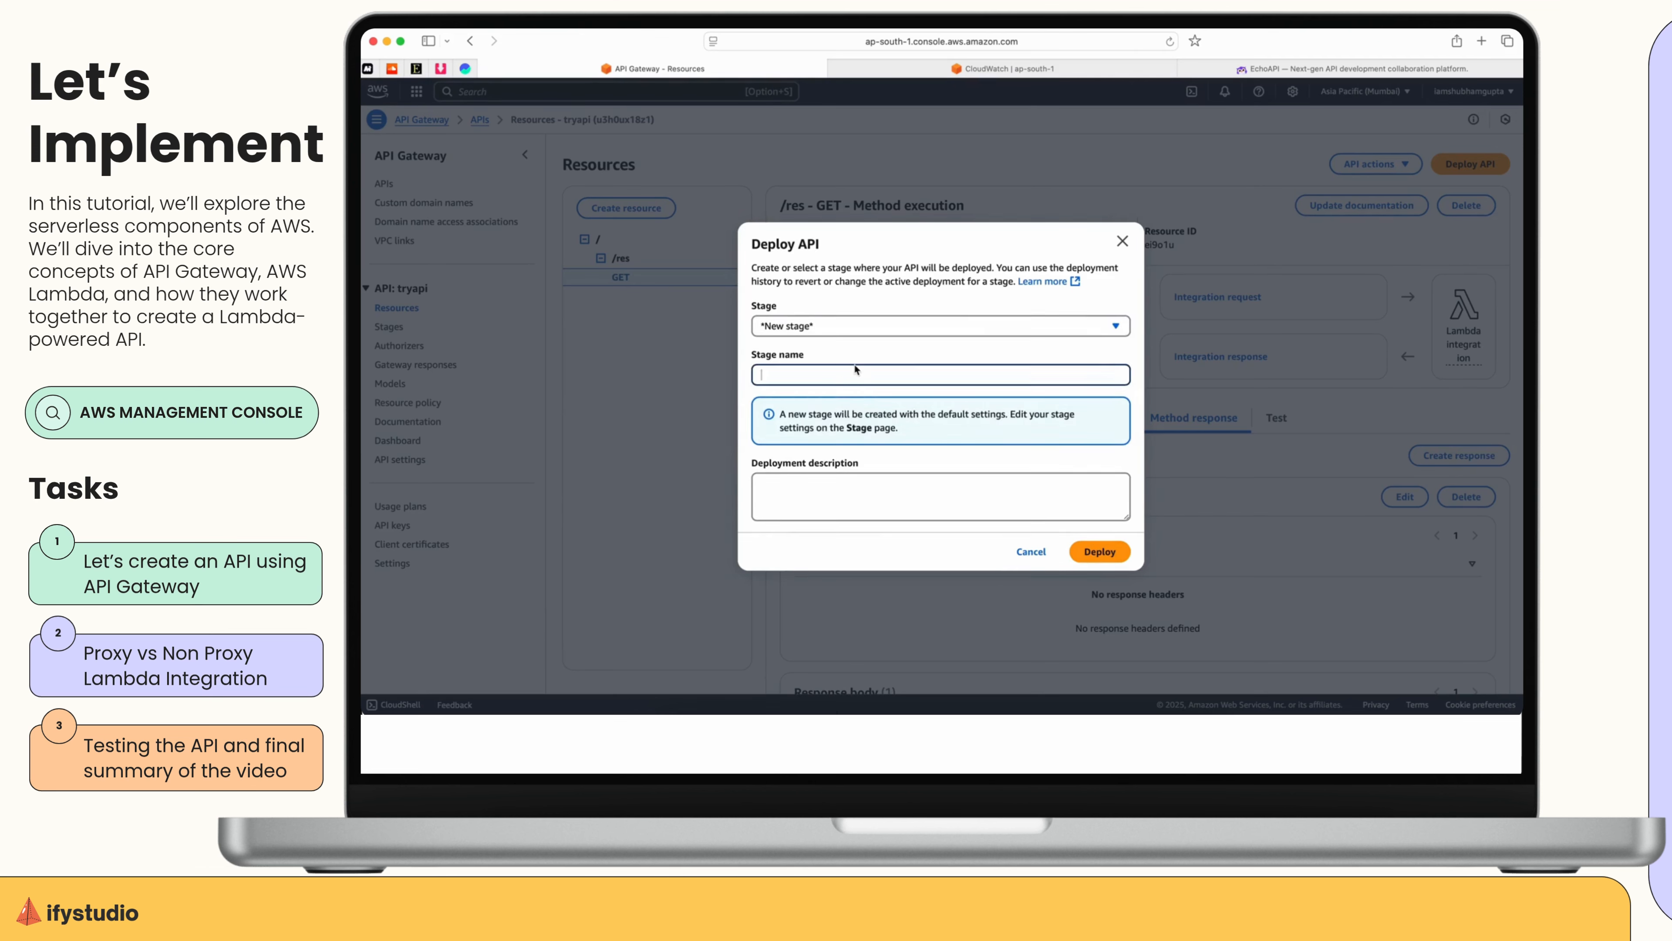
text(dev)
click(1100, 551)
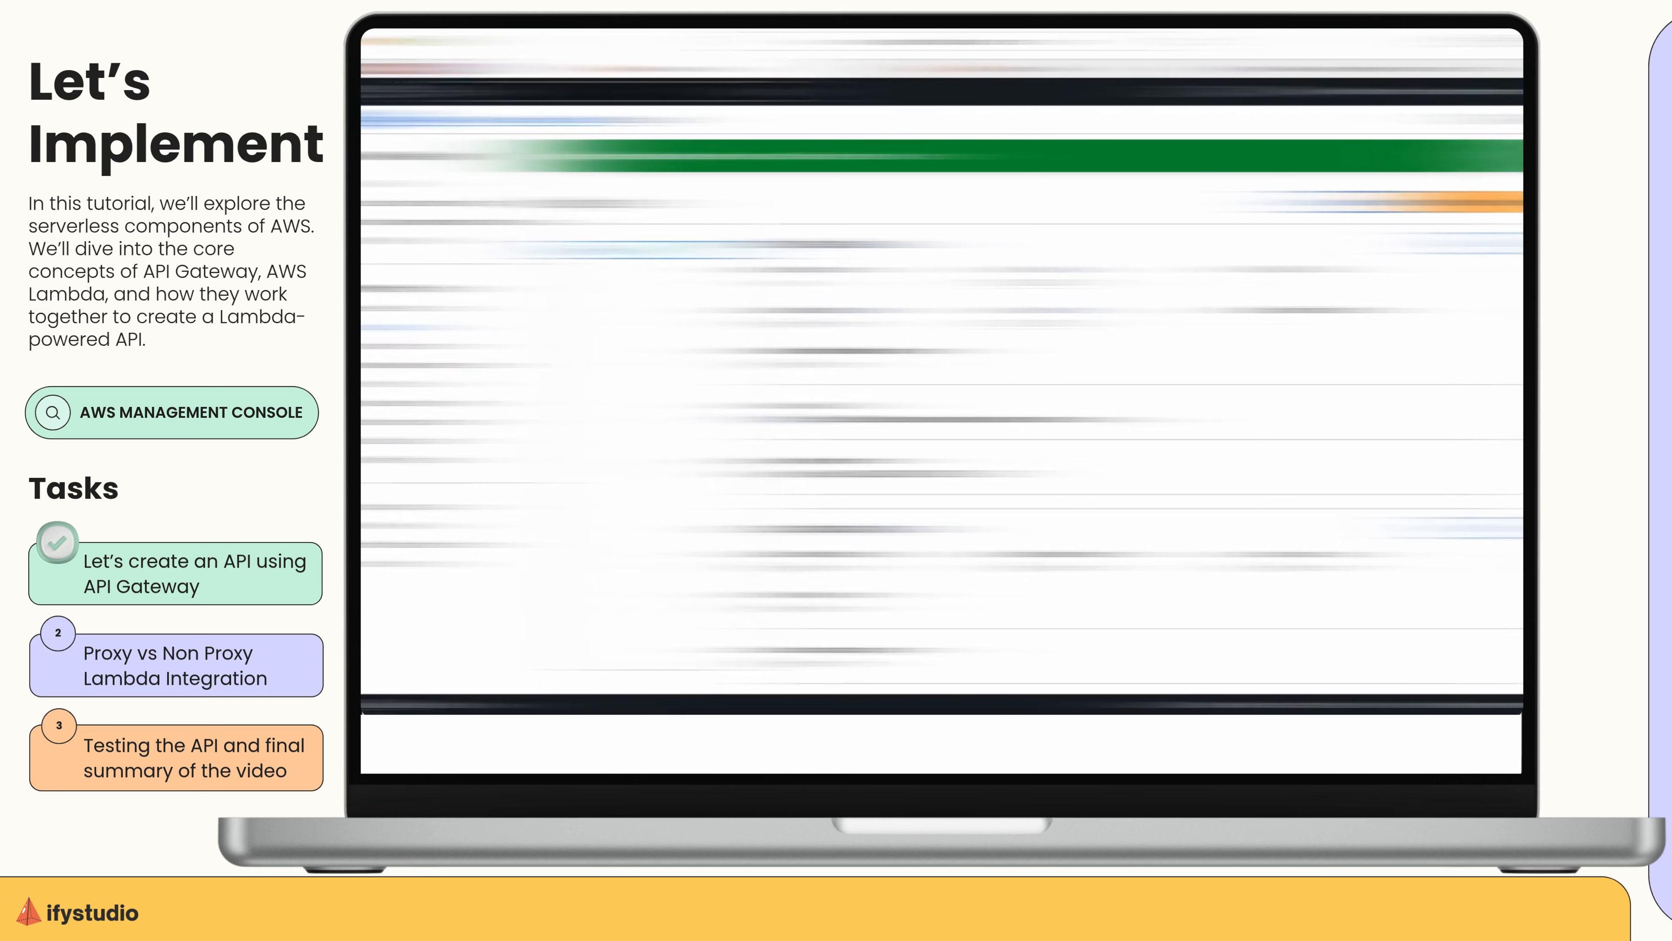
Copy the dev stage's invoke URL and switch to EchoAPI.
click(788, 419)
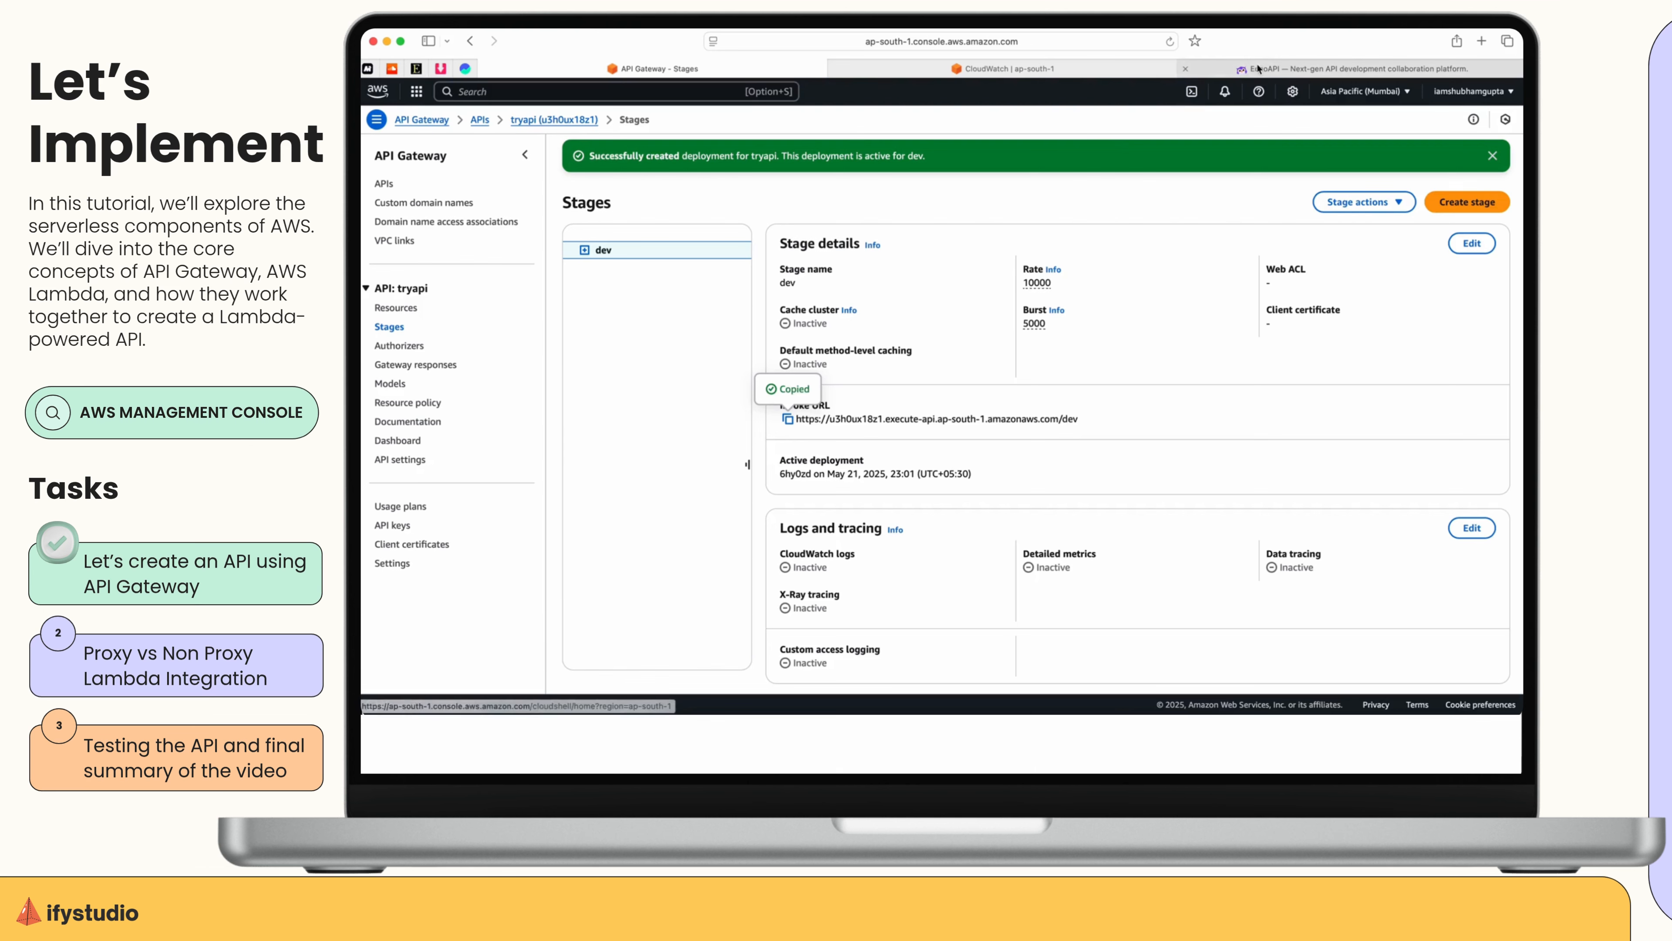
click(1290, 68)
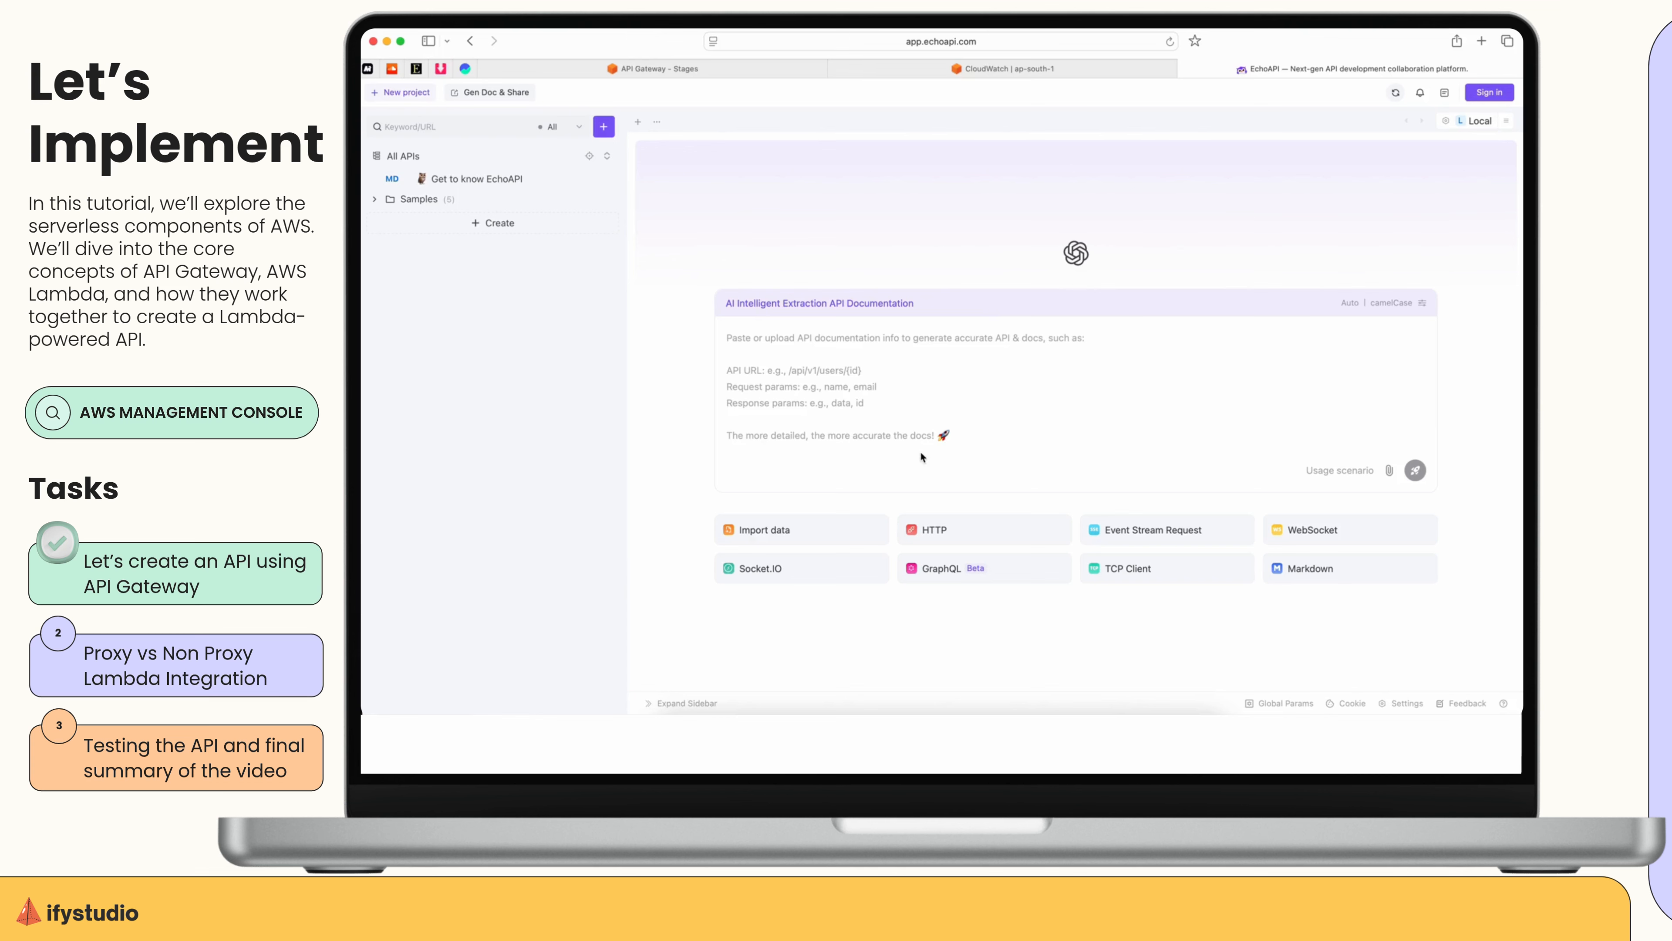
Create a new HTTP GET request using the copied invoke URL with res appended as the resource path.
click(963, 531)
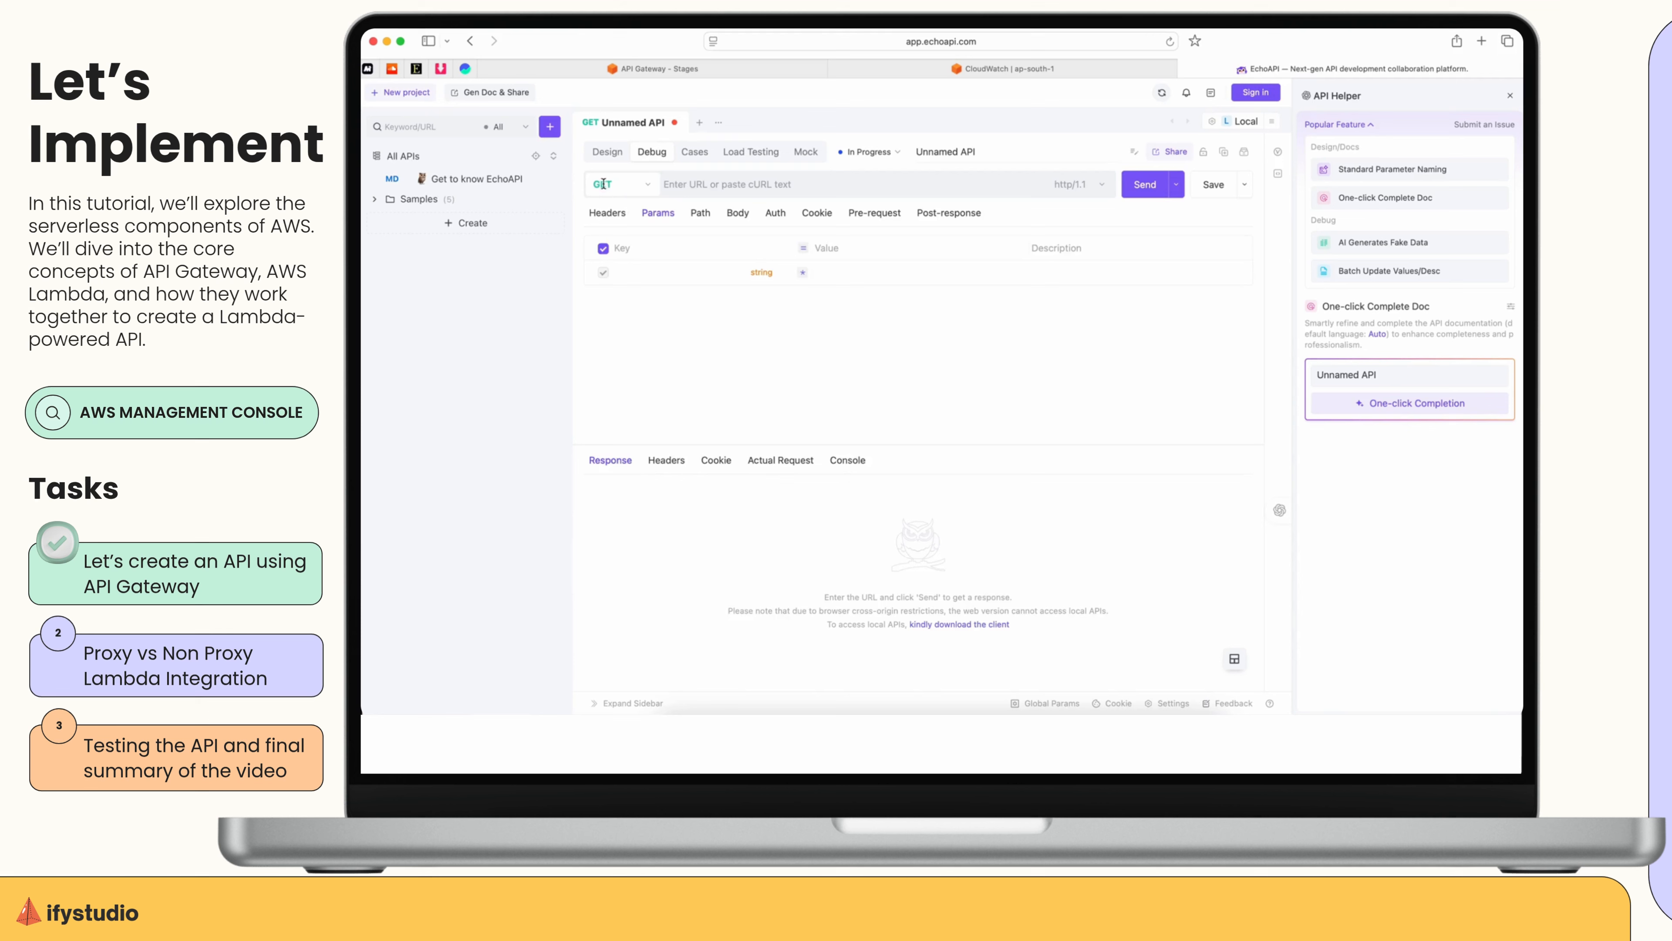
click(710, 185)
key(super+v)
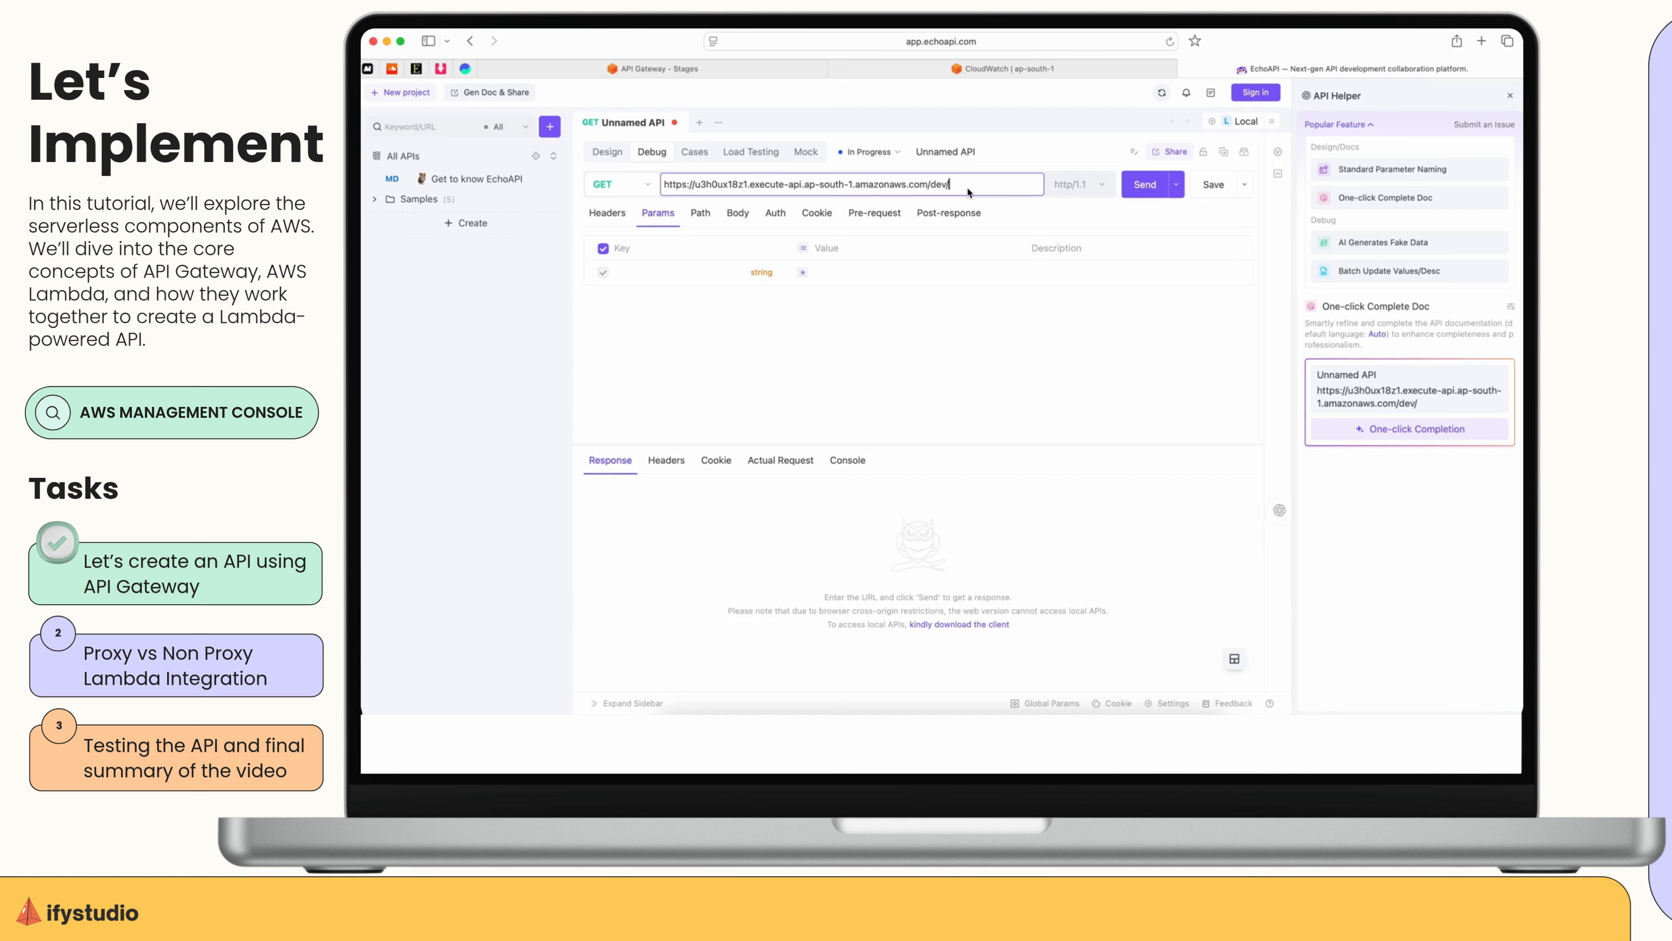
text(res)
Add a raw JSON body with a "name" key holding the person's first name and "city" set to "Pune", and send the request.
click(738, 213)
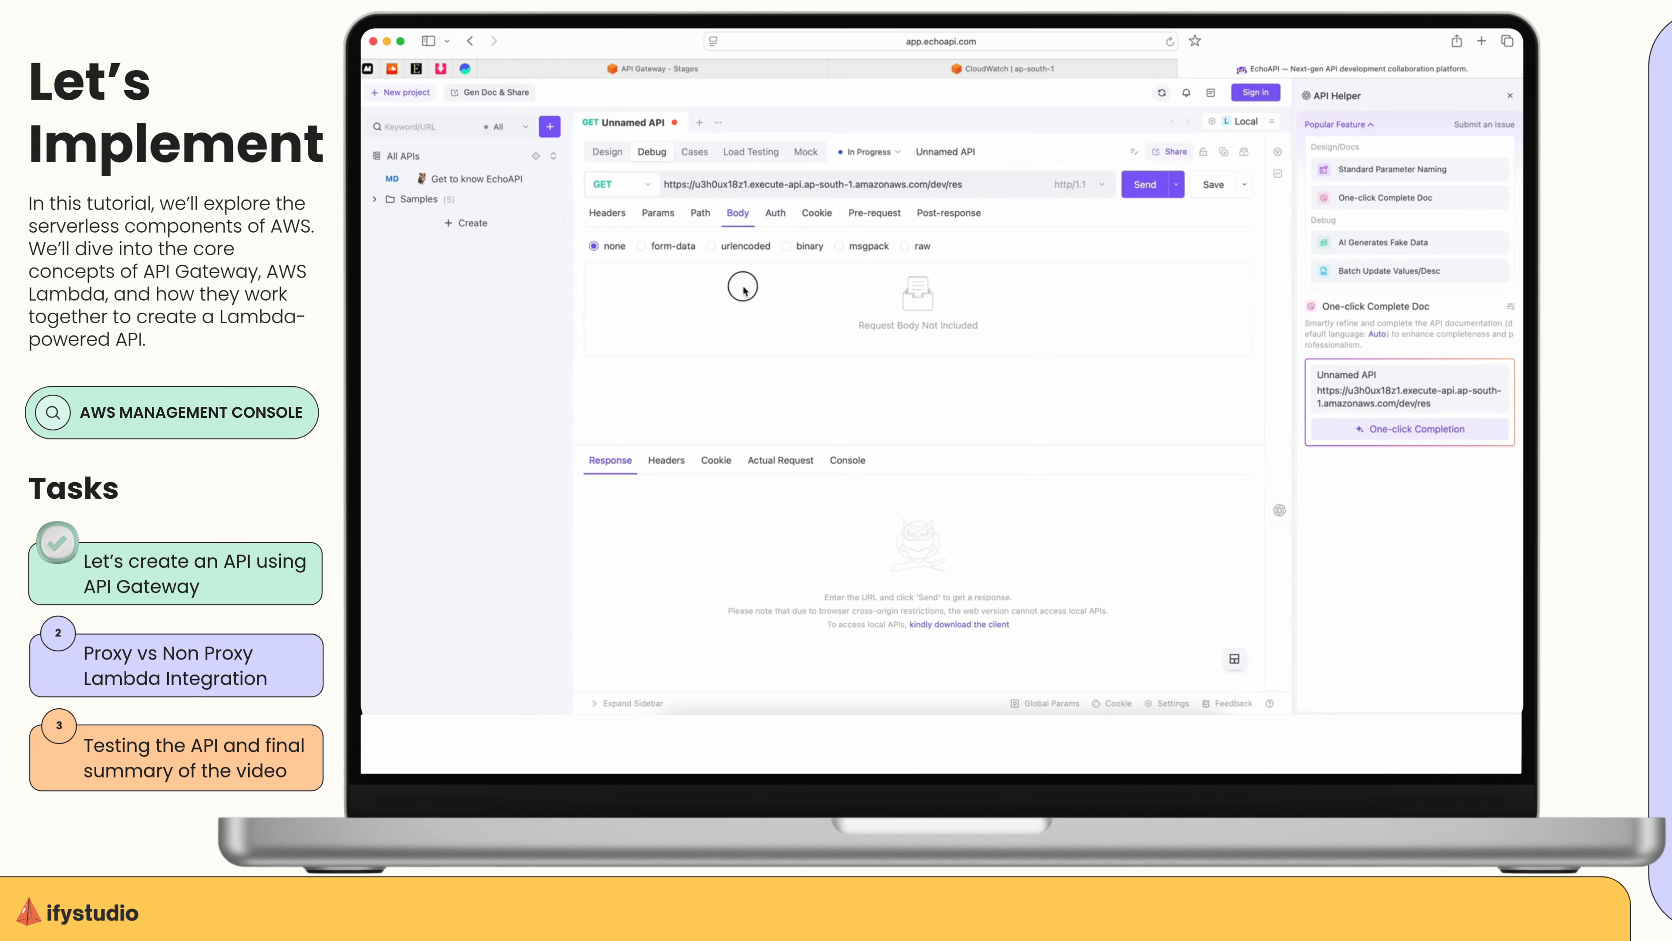
click(905, 246)
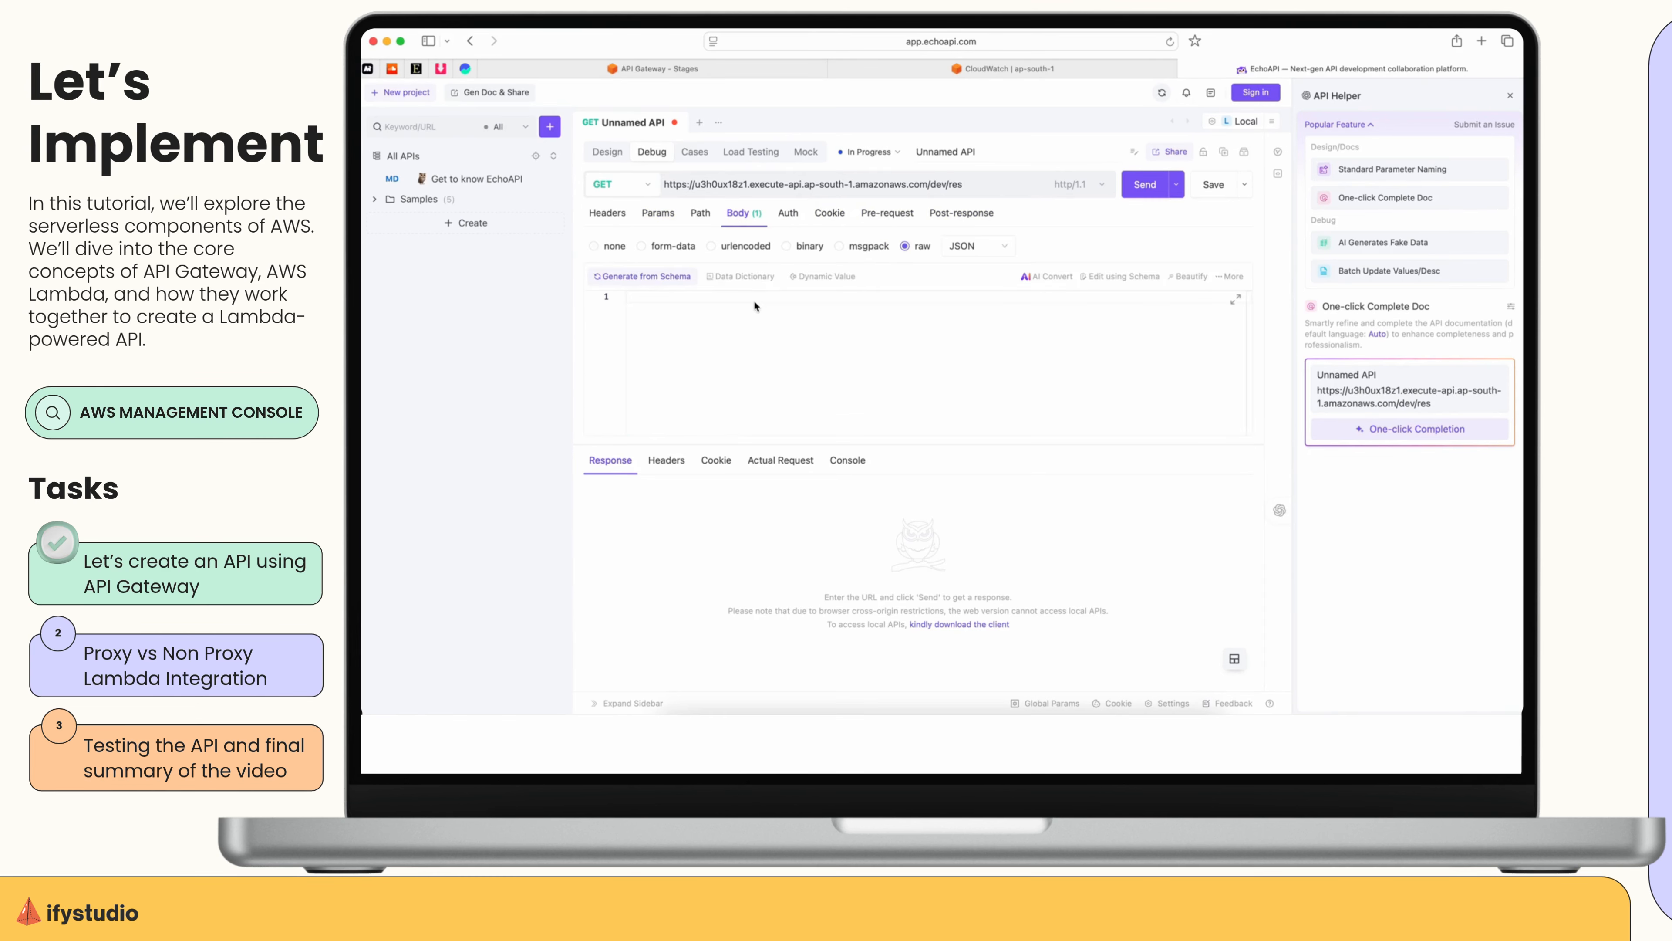
text("name":"Shubh)
click(773, 308)
click(749, 307)
text(,)
key(Return)
text("city":"Pune)
click(1145, 184)
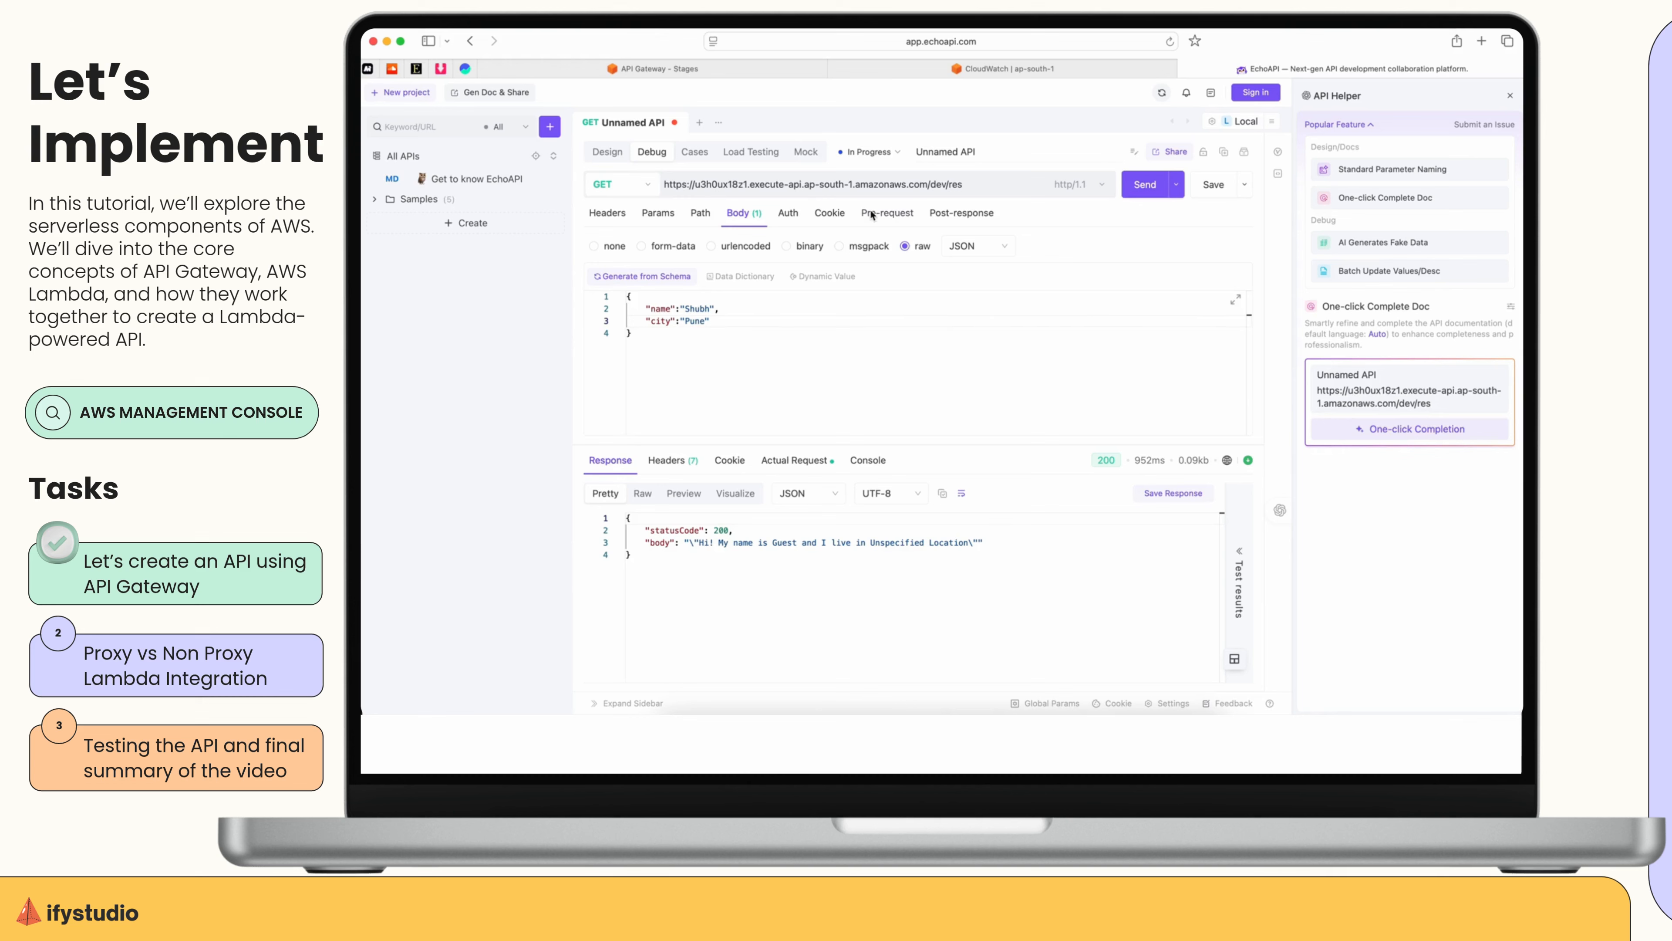
Switch to the AWS console, search for the Lambda service, and open the trylambda function.
click(765, 42)
click(623, 102)
click(582, 73)
click(597, 98)
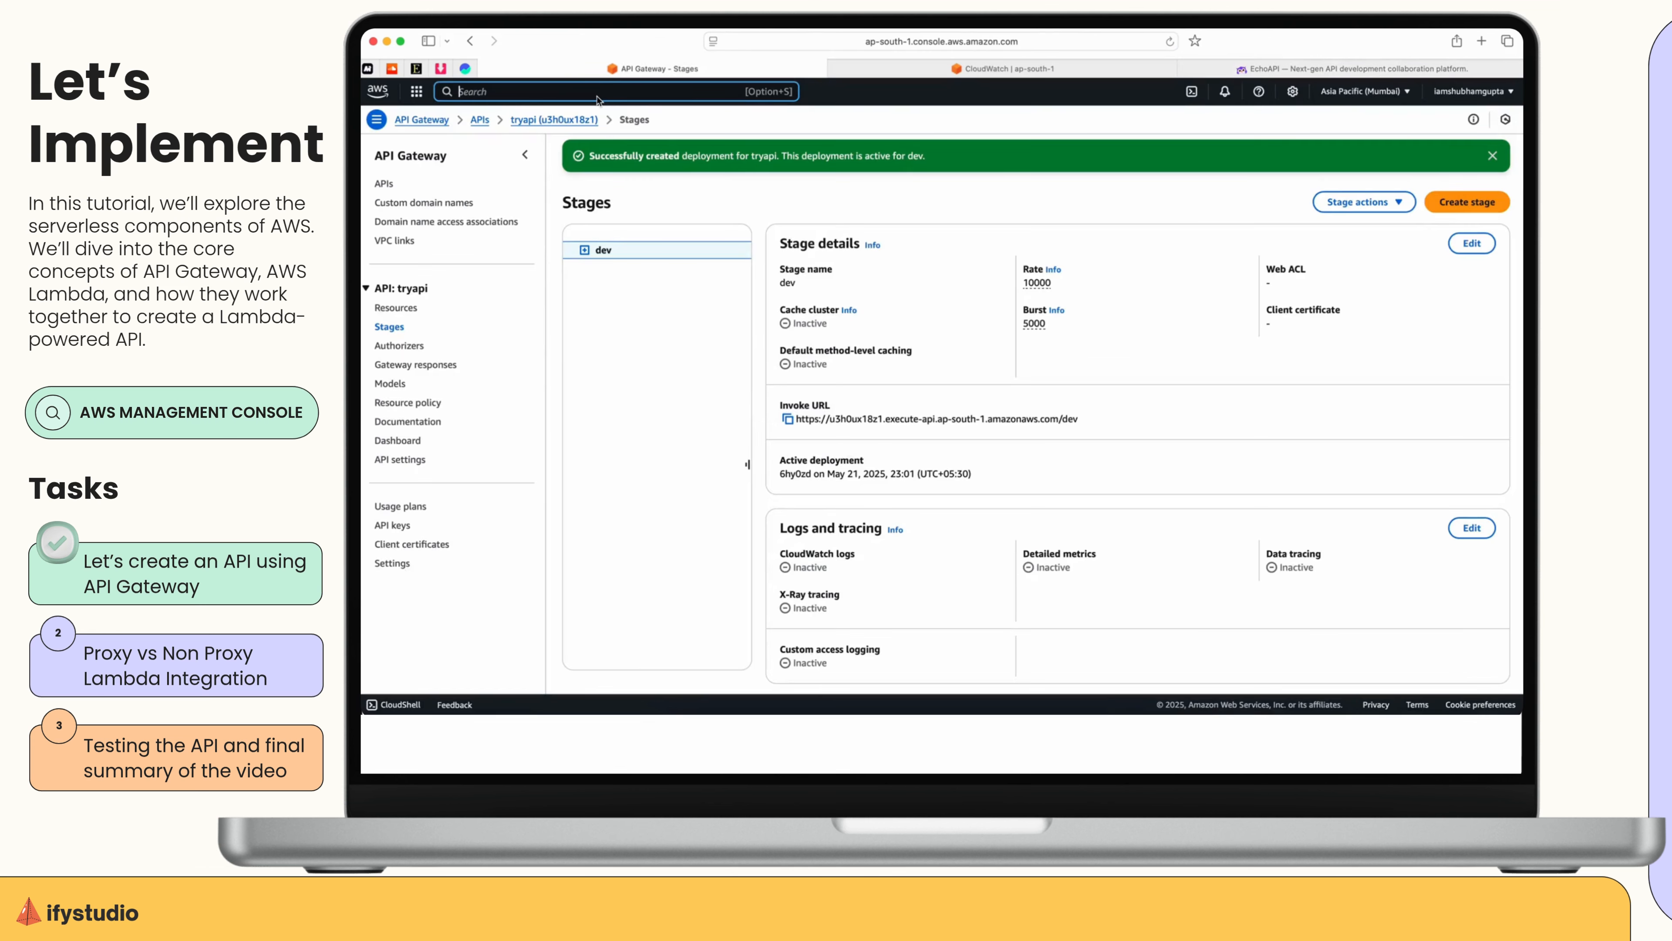
text(lambda)
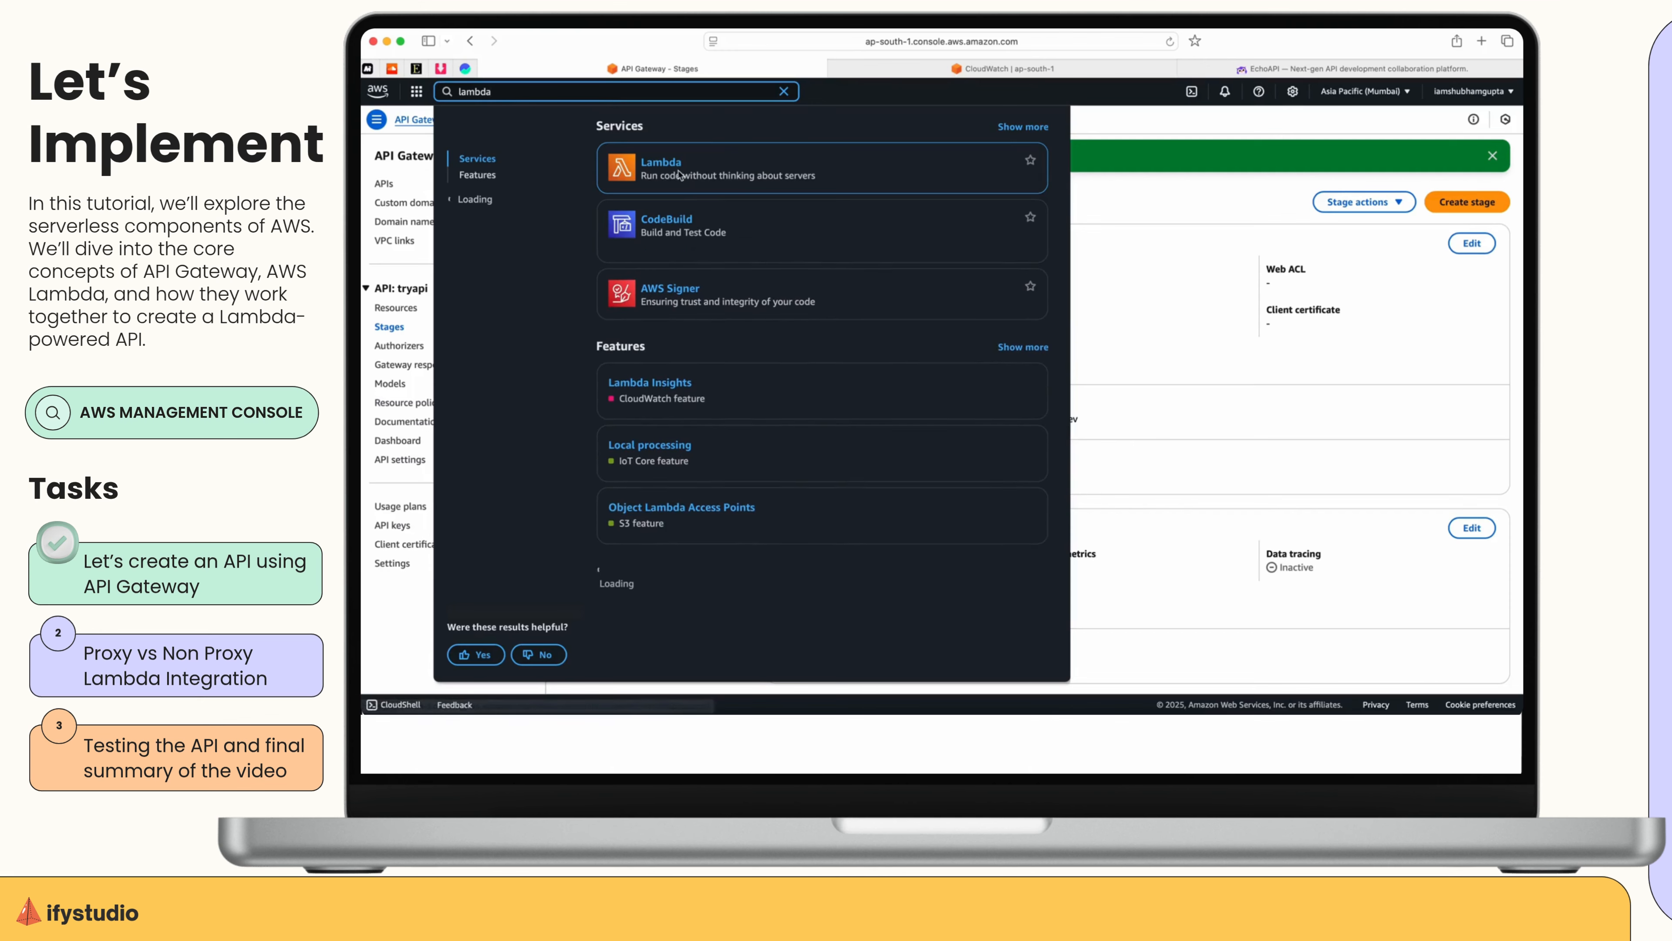
super+click(657, 160)
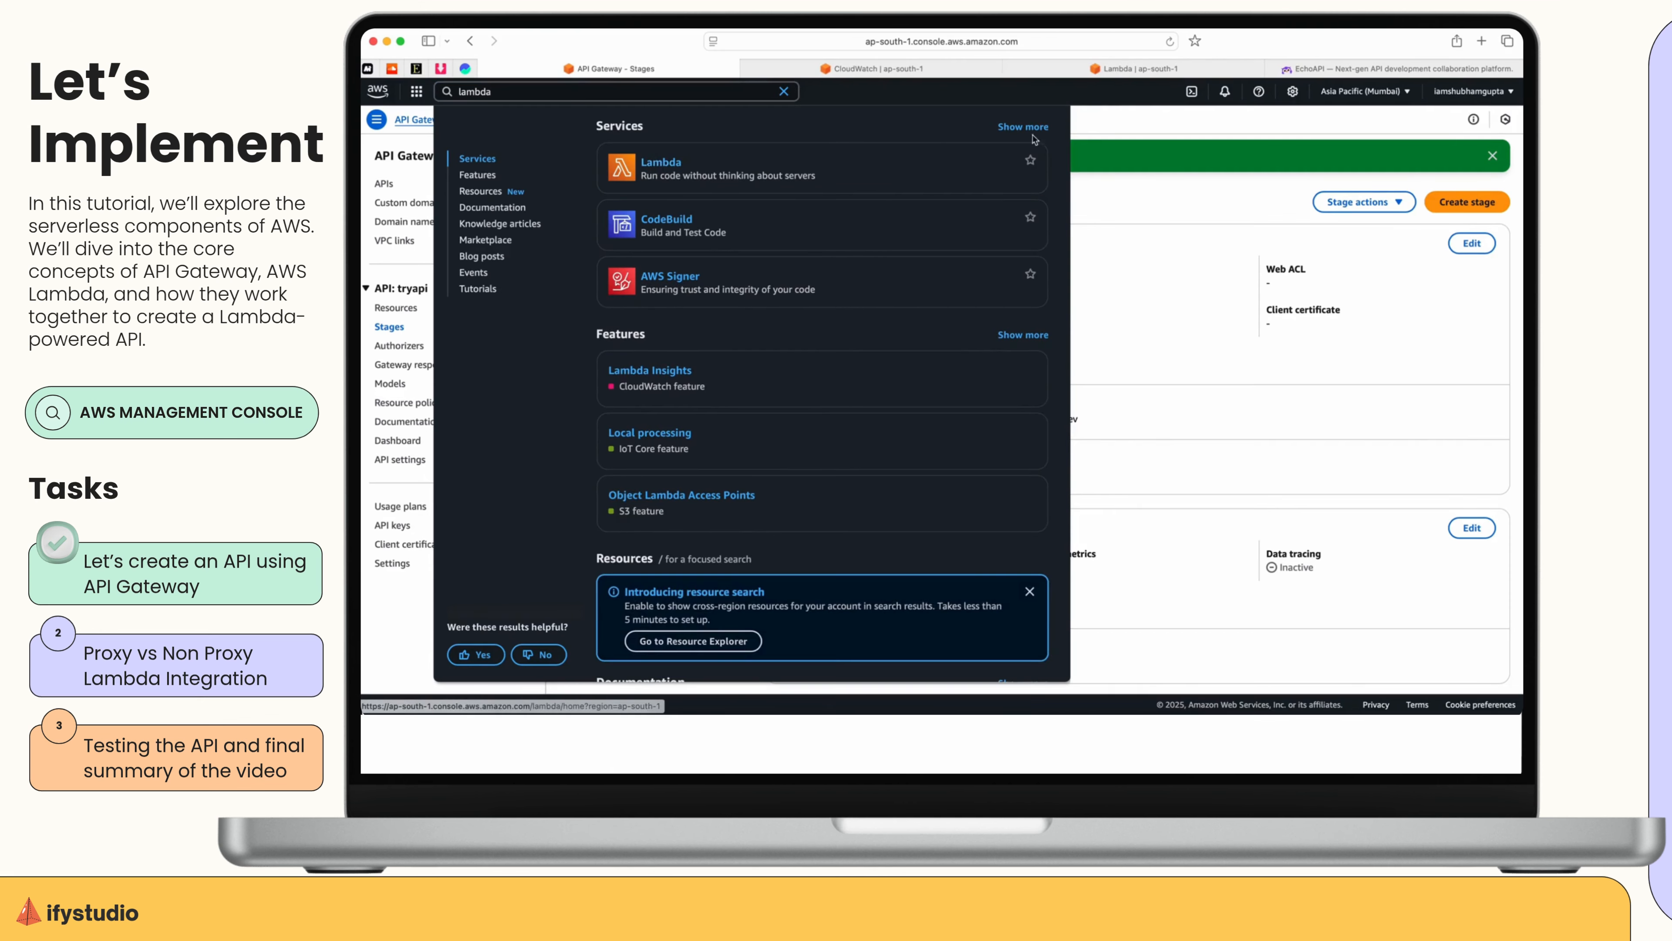
click(1114, 69)
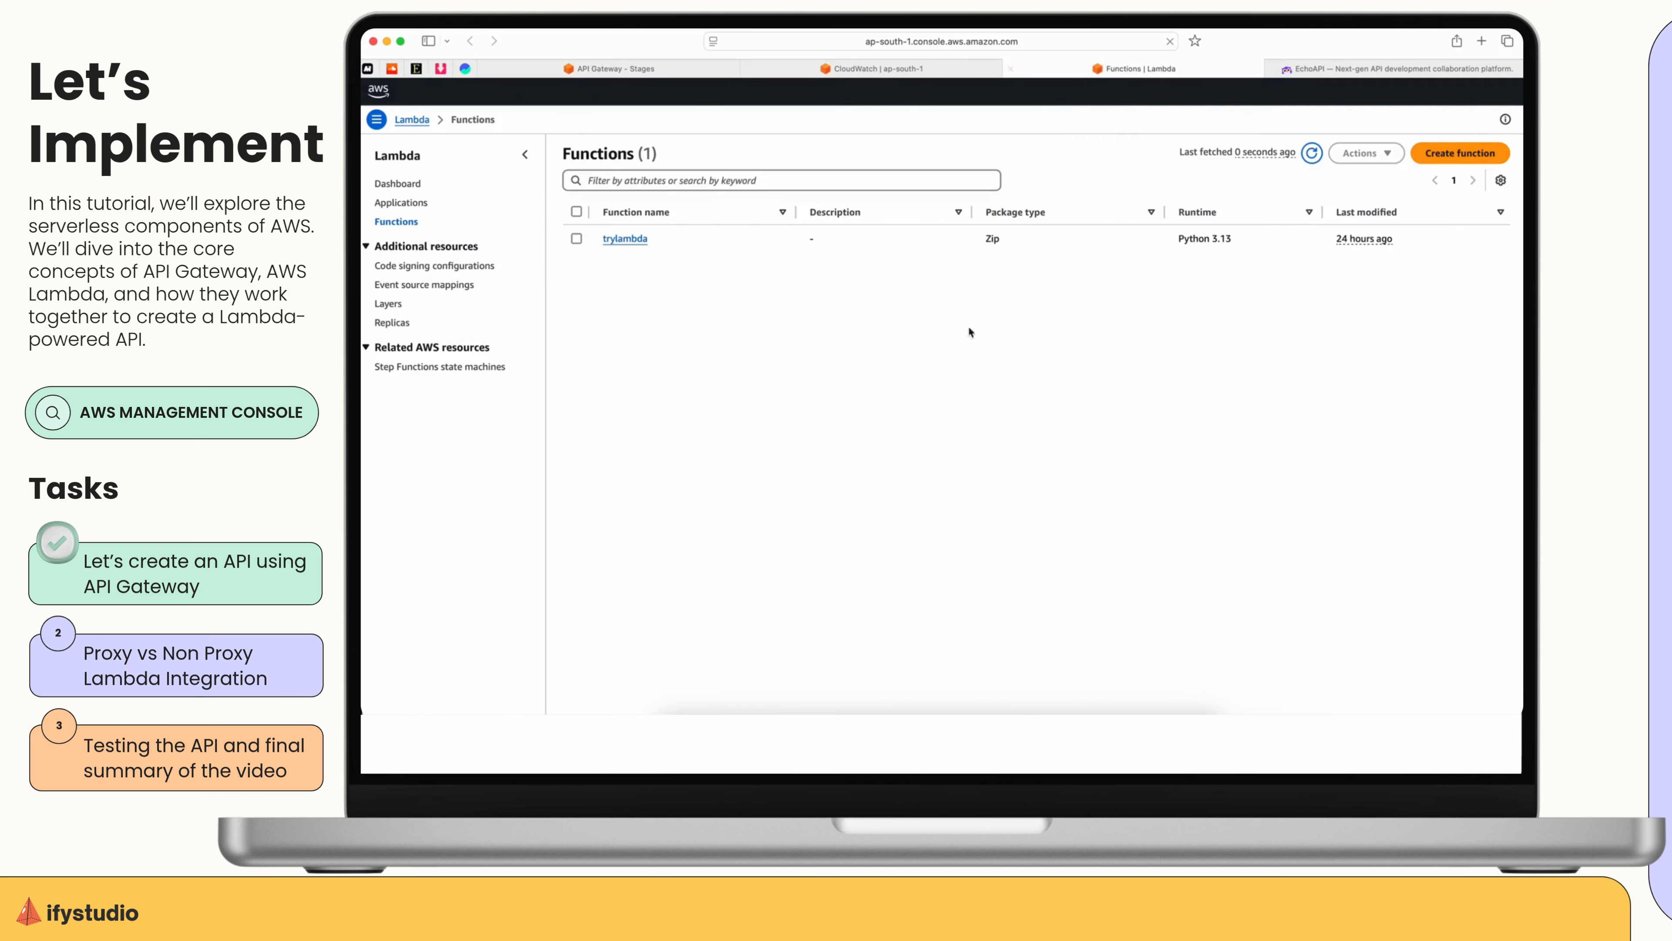
click(622, 240)
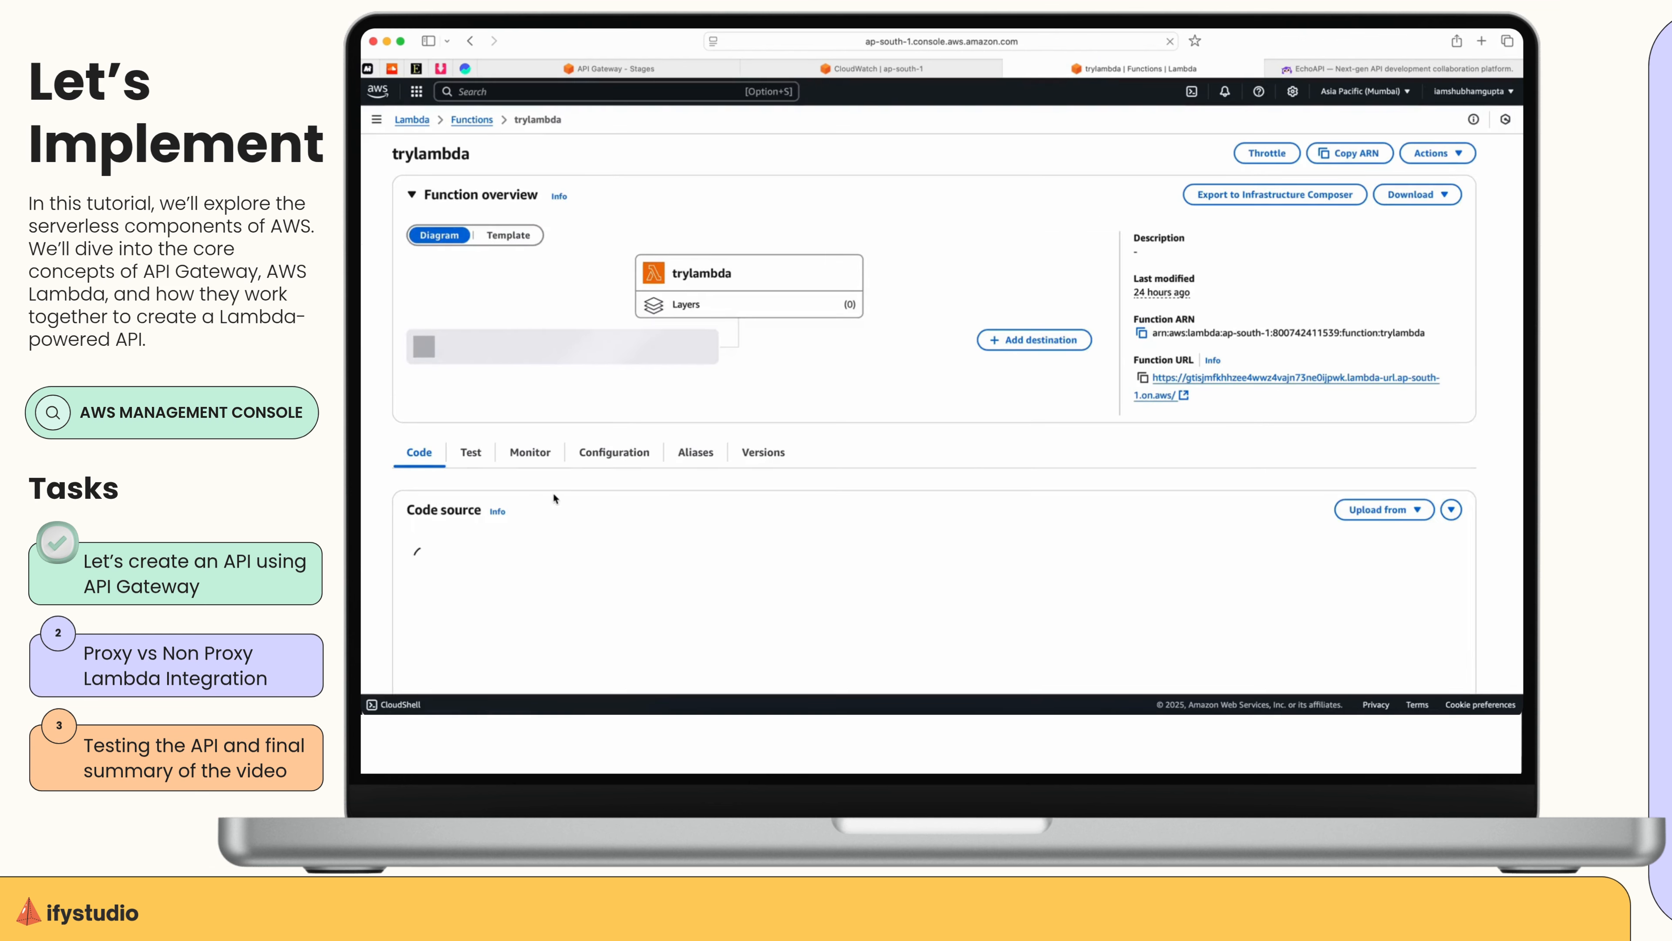
View the function's CloudWatch logs from its monitoring page and open the latest log stream.
scroll(553, 492, down, 3)
click(530, 232)
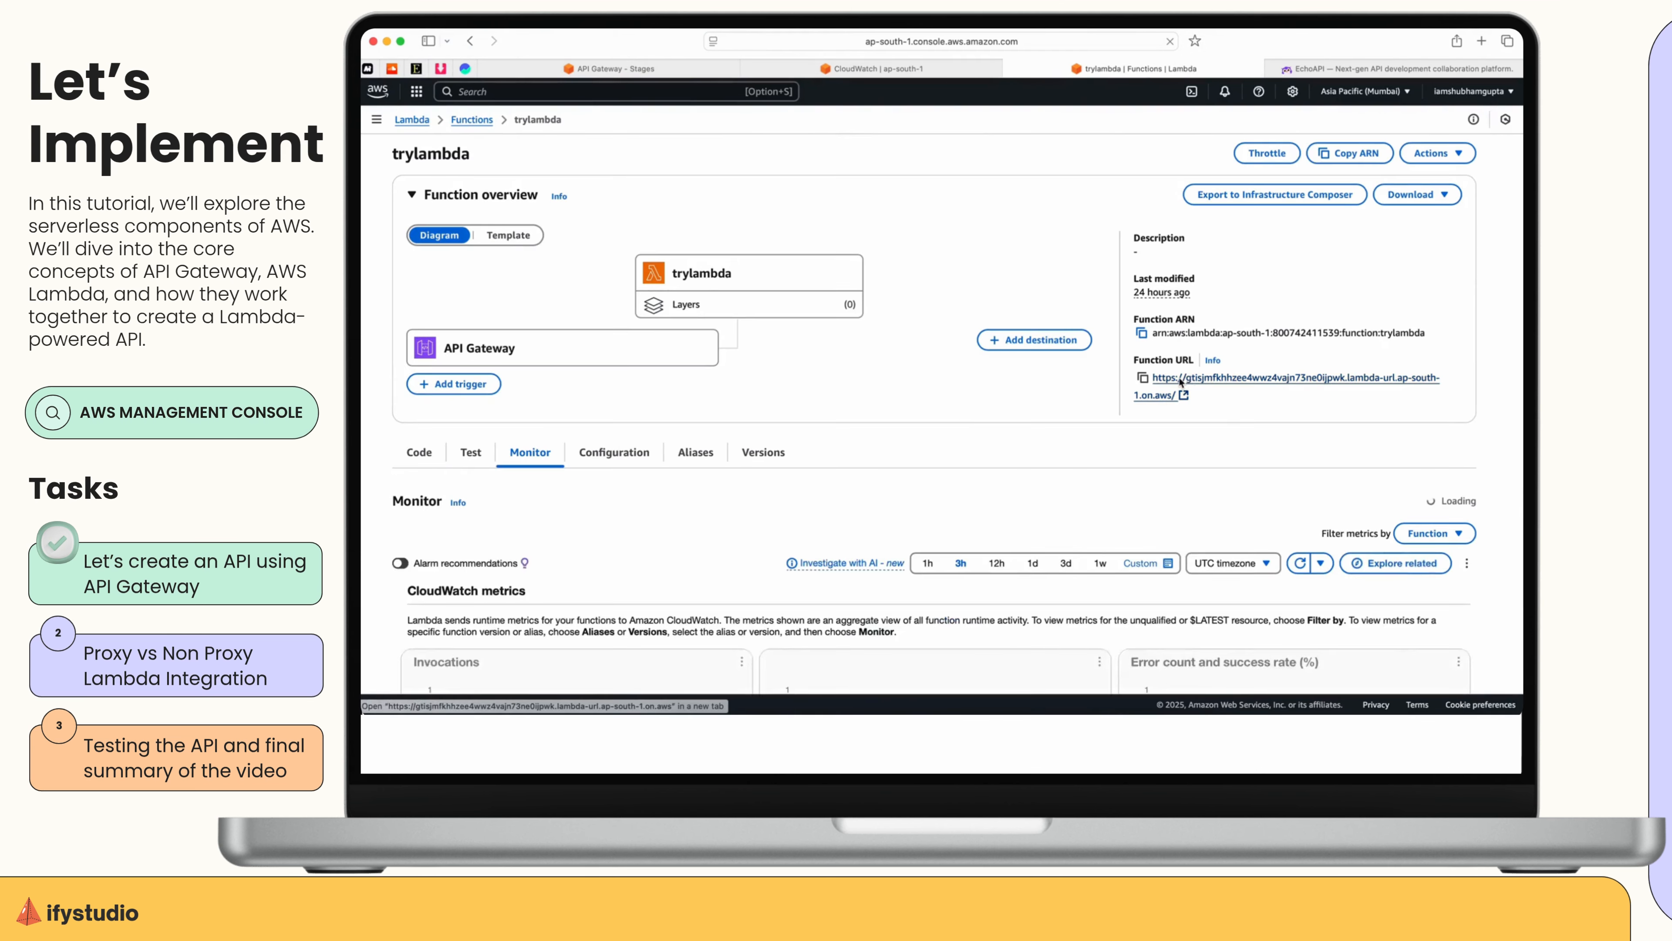
click(1180, 379)
click(1116, 68)
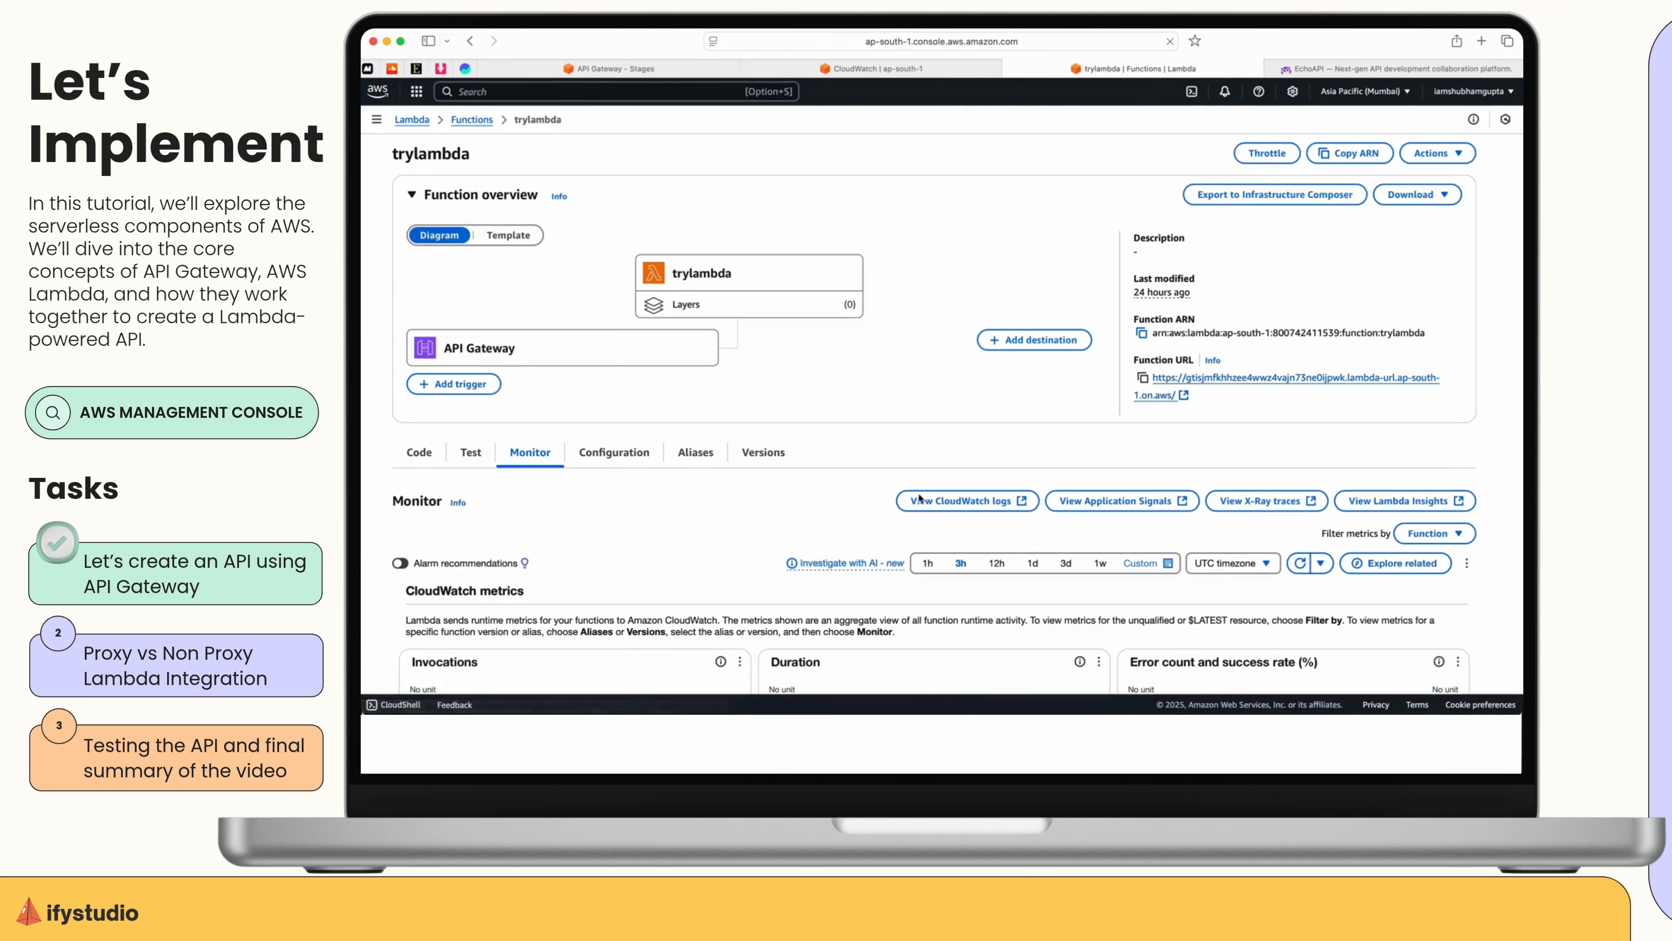
click(962, 498)
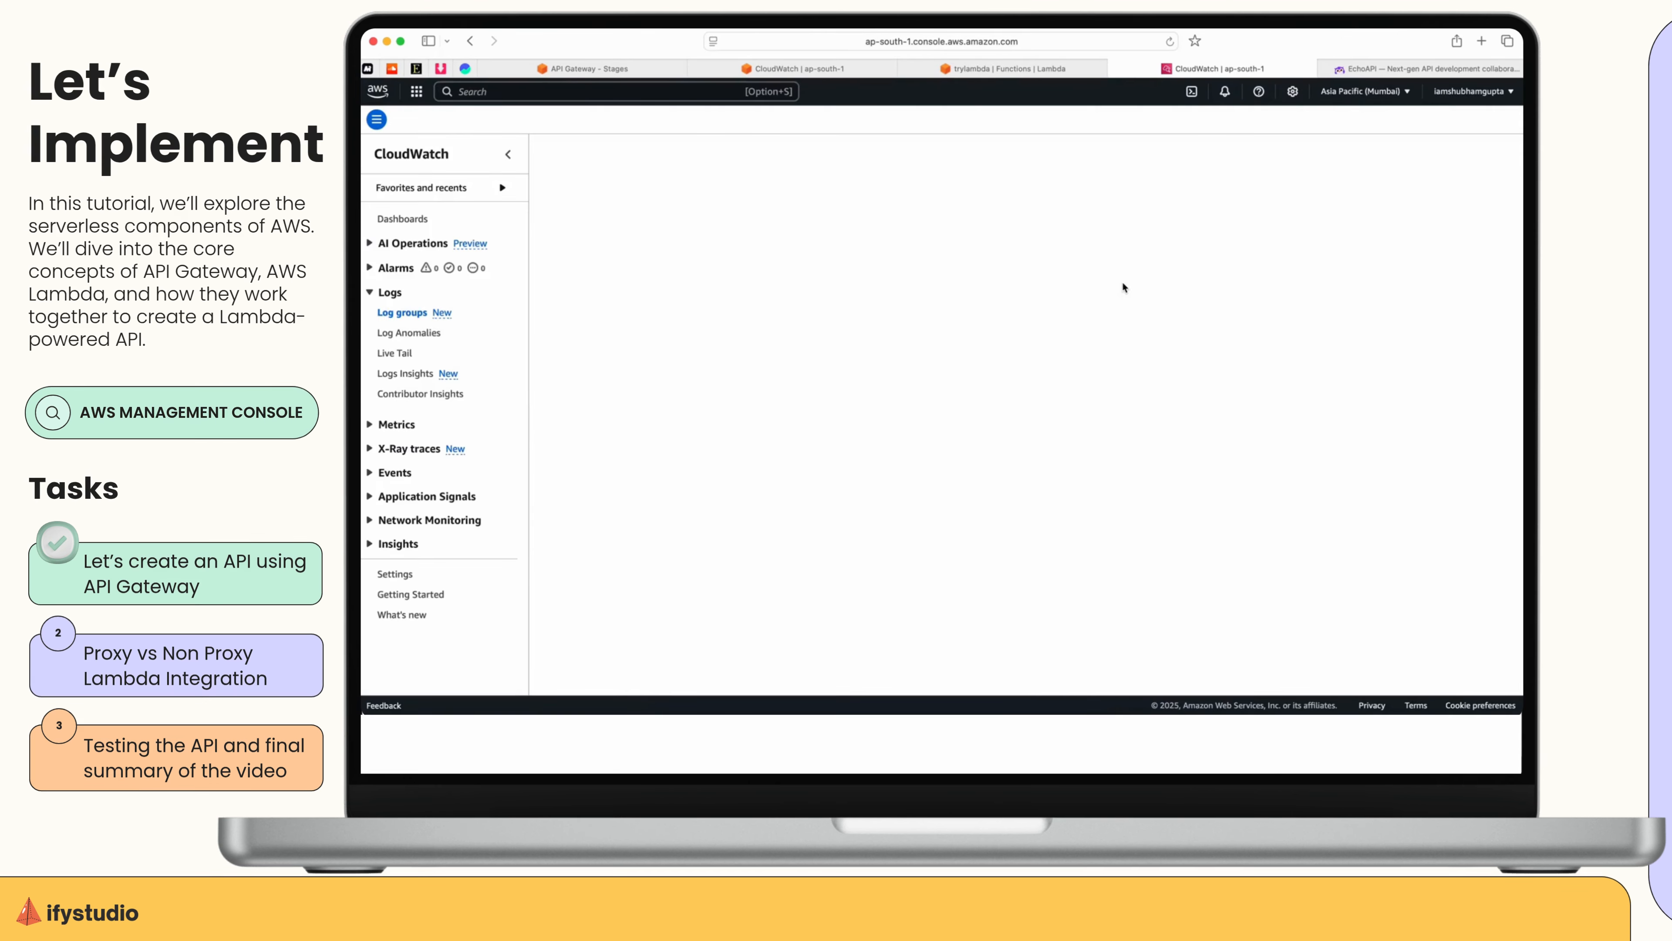
click(789, 602)
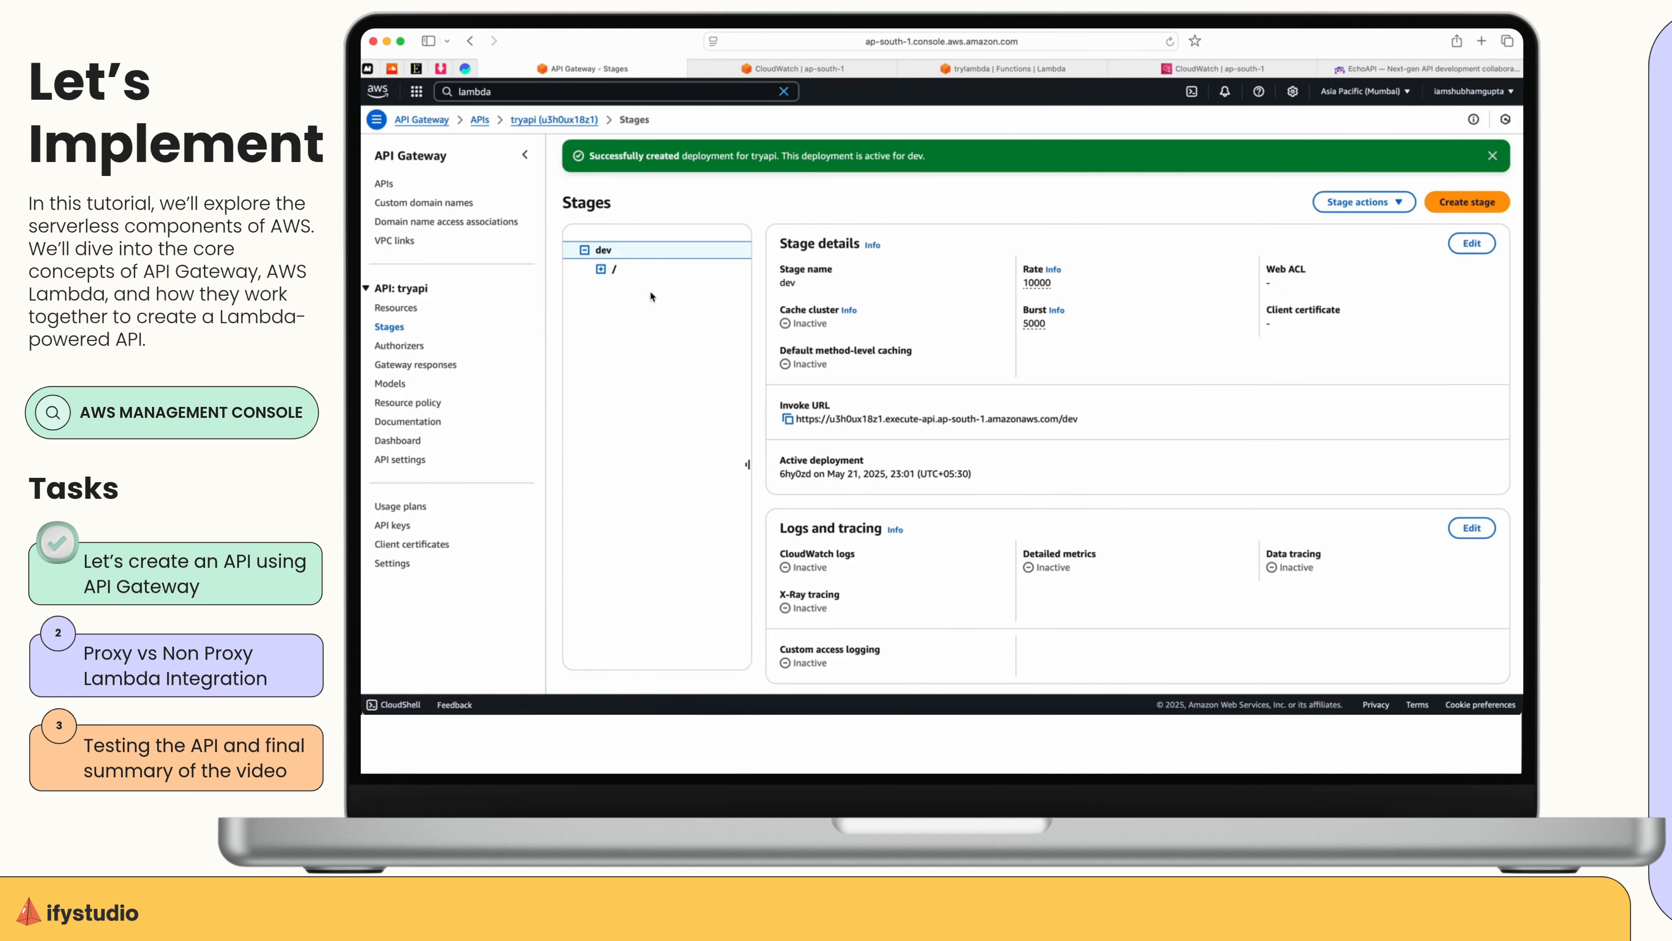
Switch to API Gateway, view the dev stage's /res GET method, and open the same method in the tryapi resources.
click(666, 291)
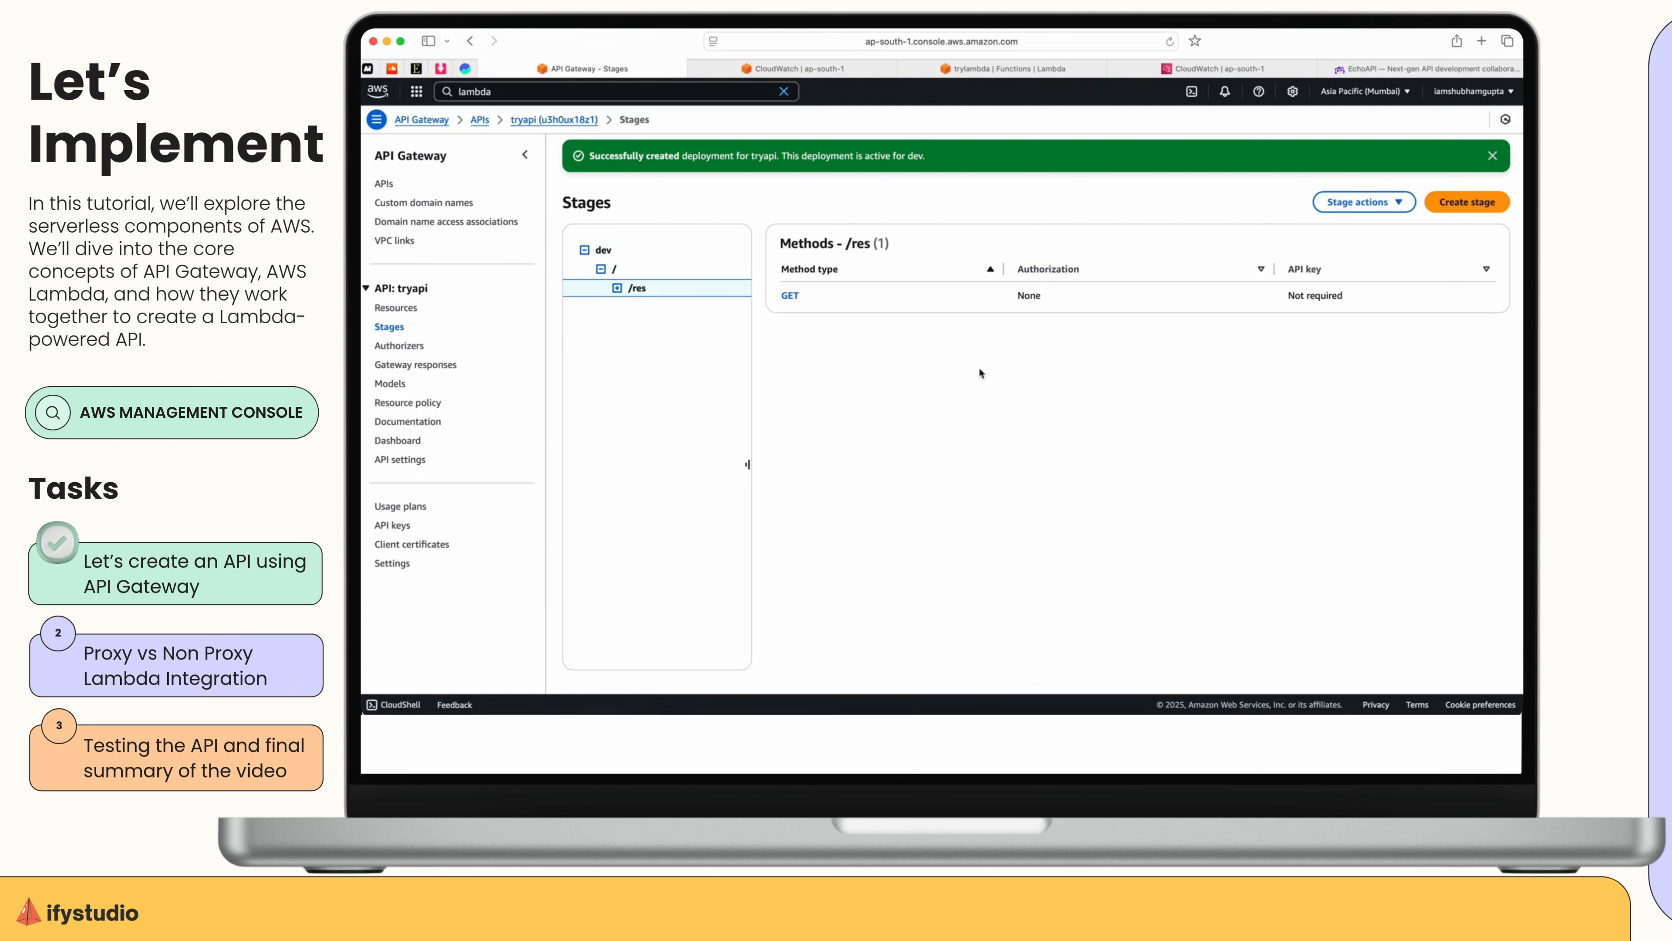
click(636, 308)
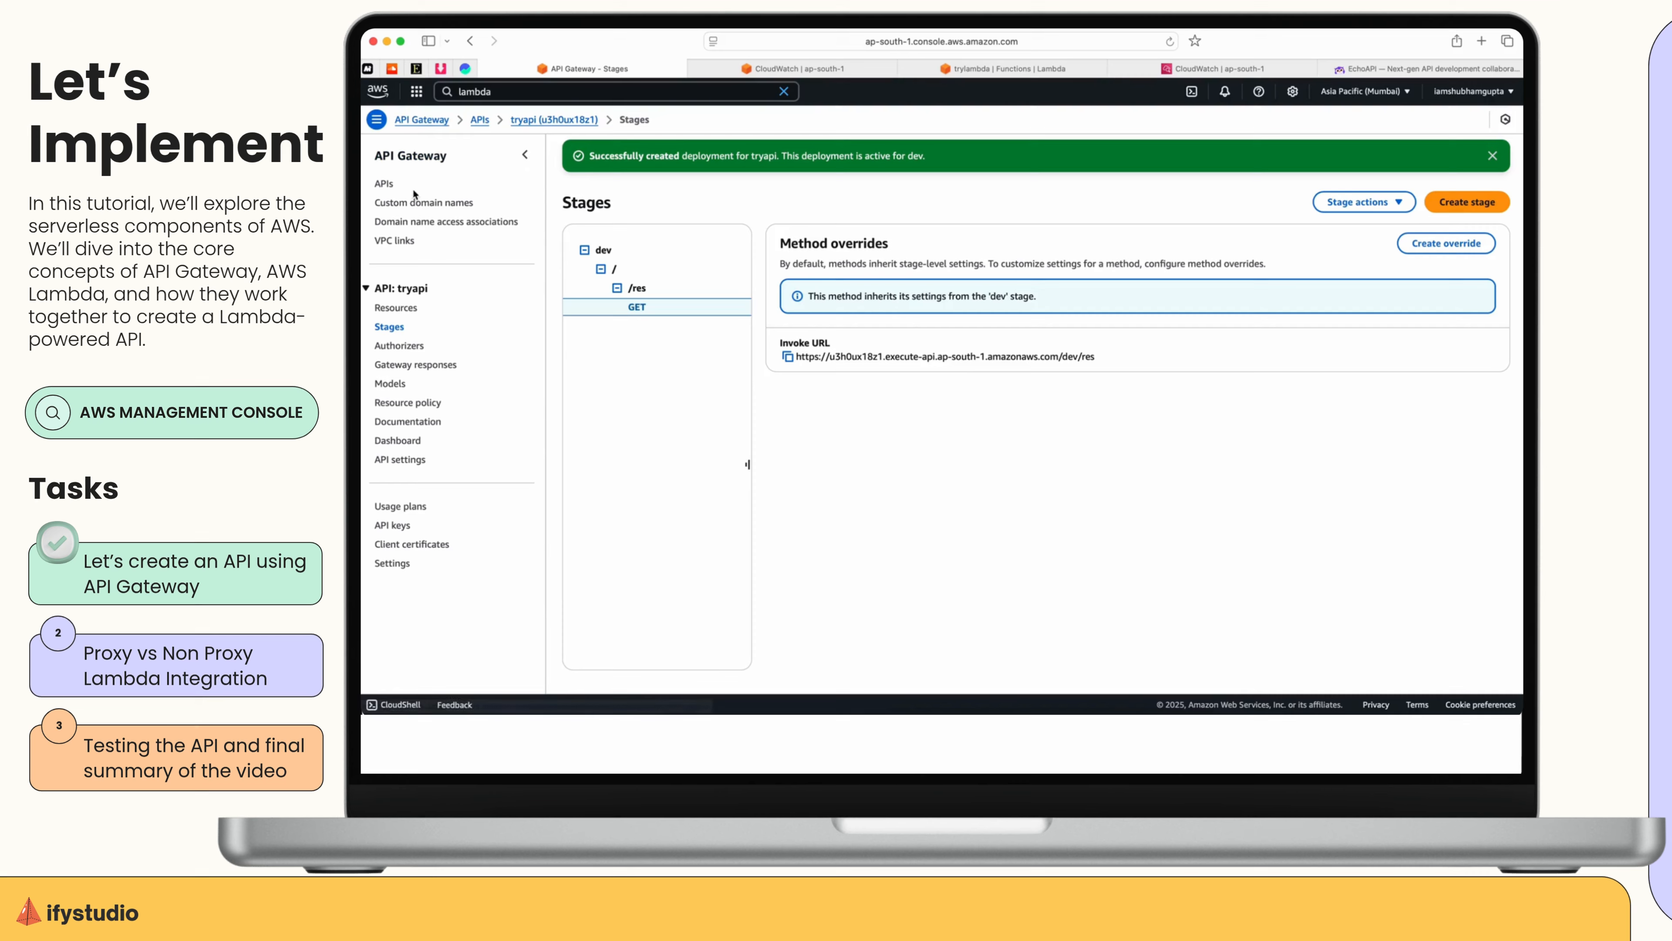
click(385, 184)
click(626, 294)
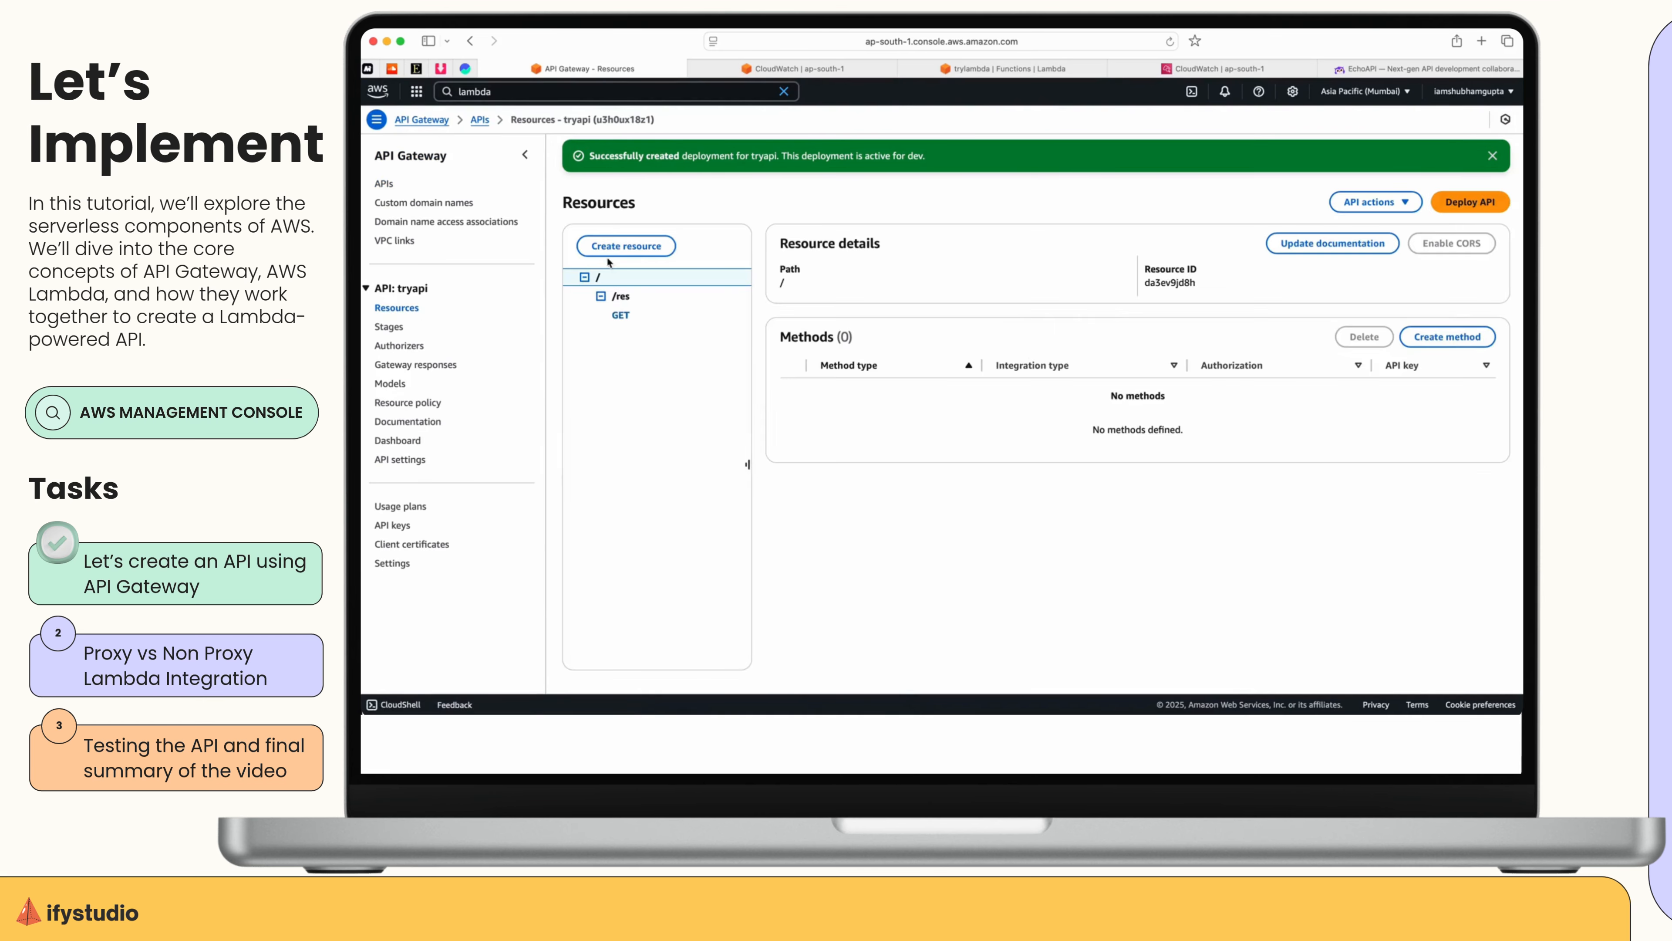
click(620, 315)
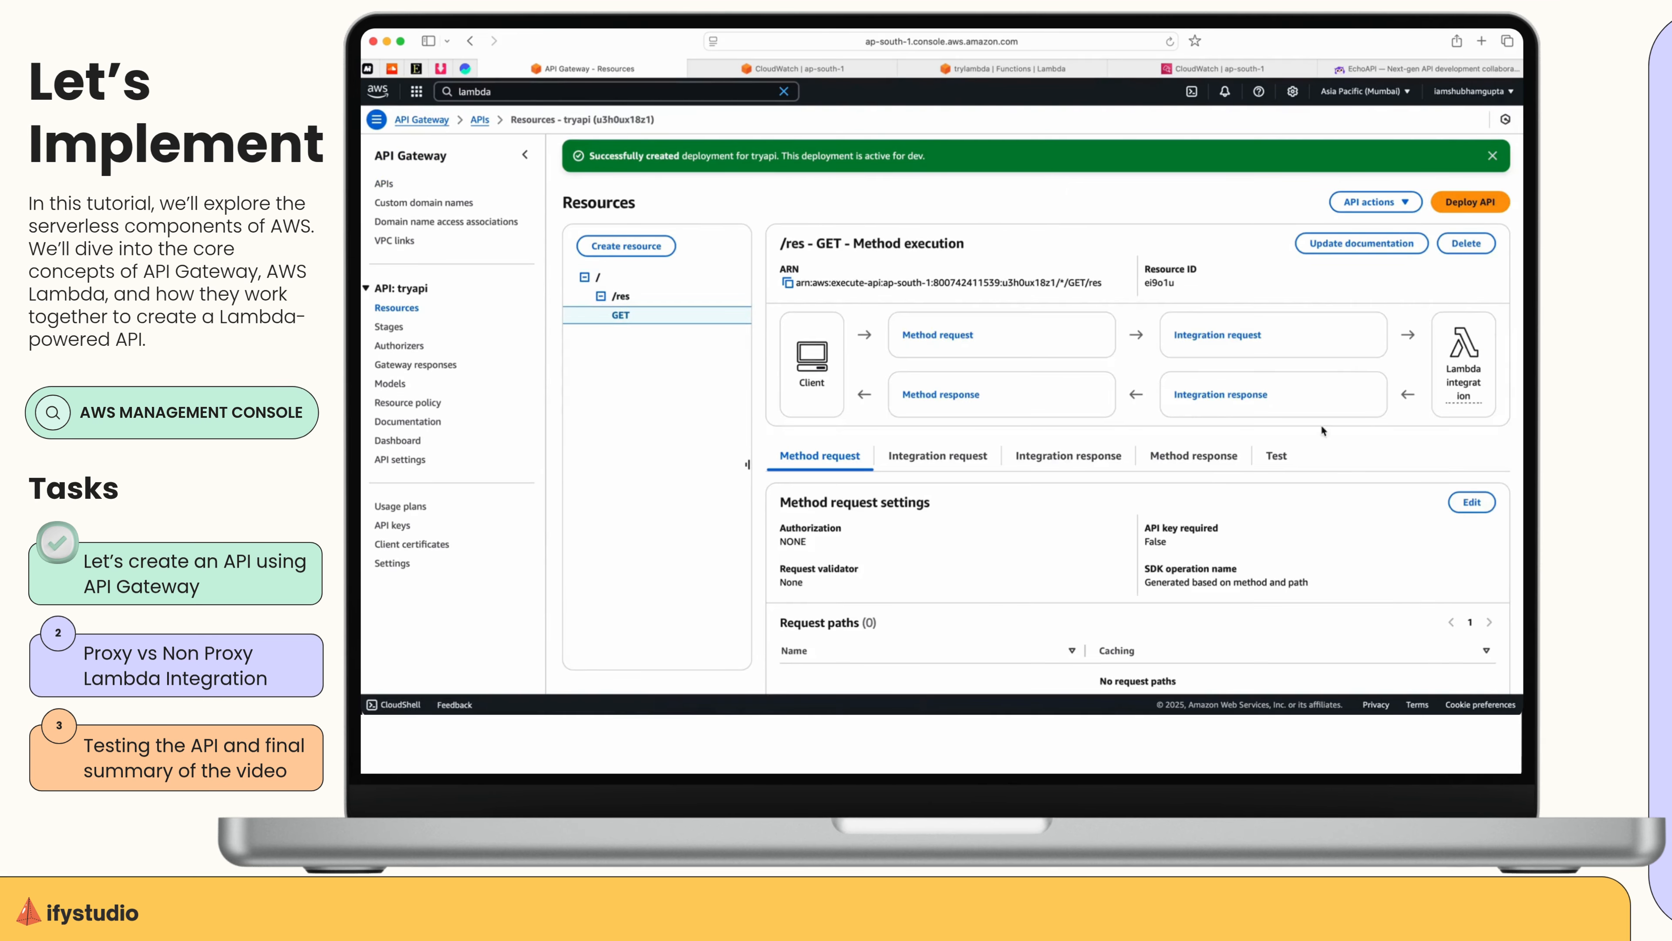
Test the GET method with a query string giving the person's first name as name and city=Pune, and examine the response body.
scroll(1265, 346, down, 5)
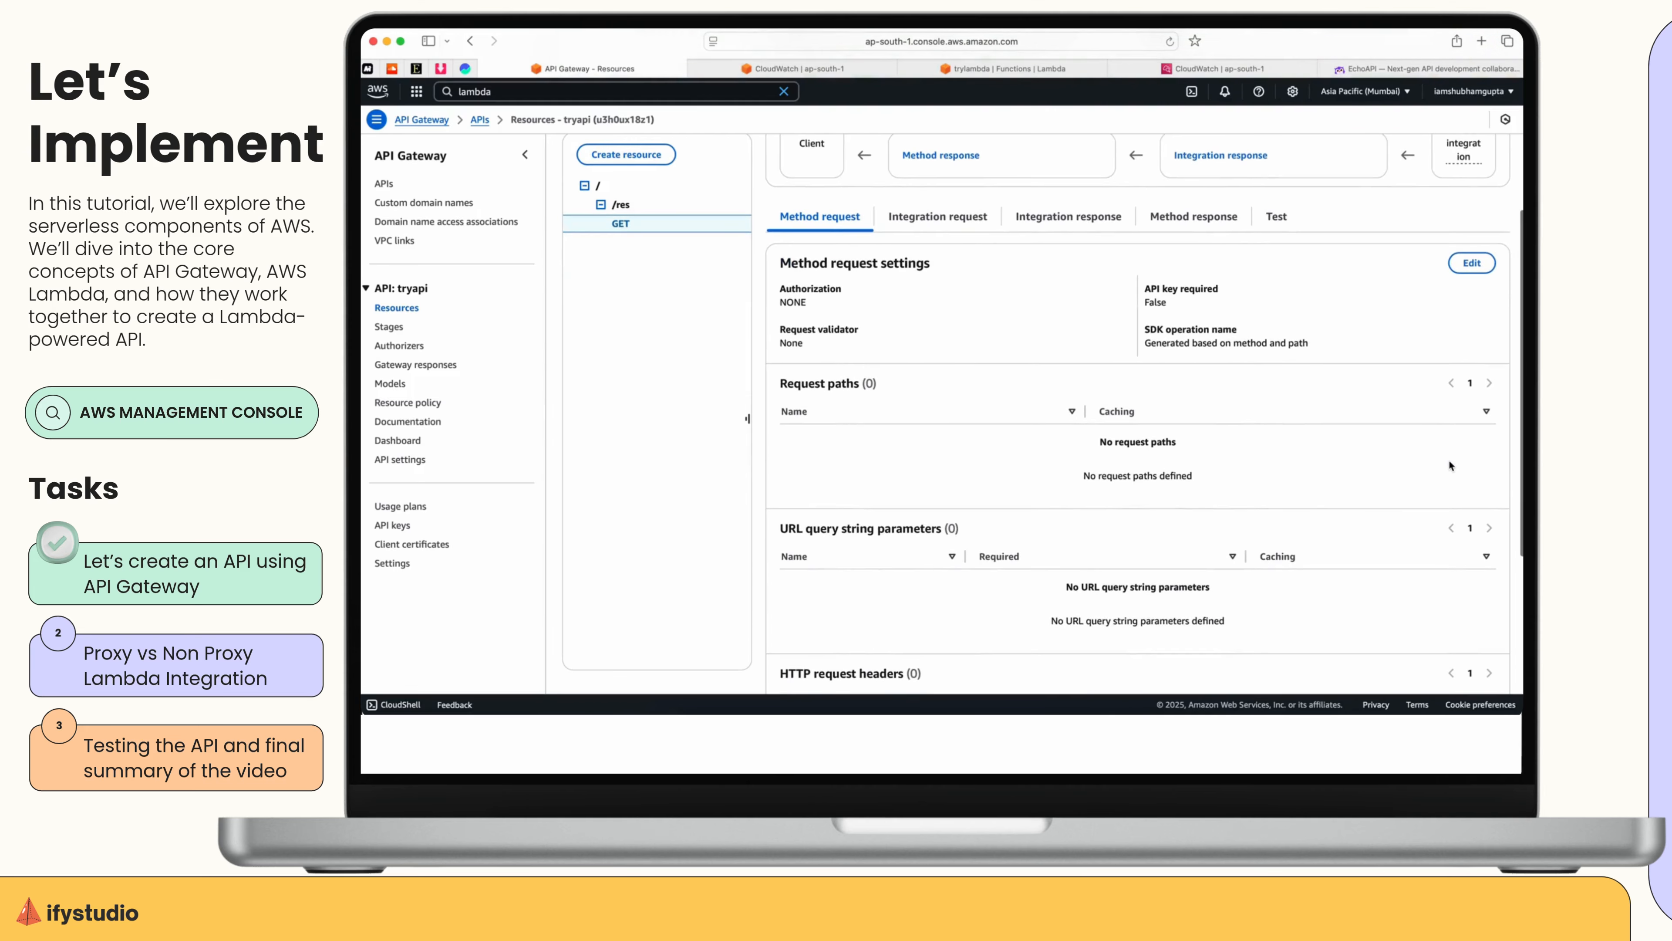
click(1277, 215)
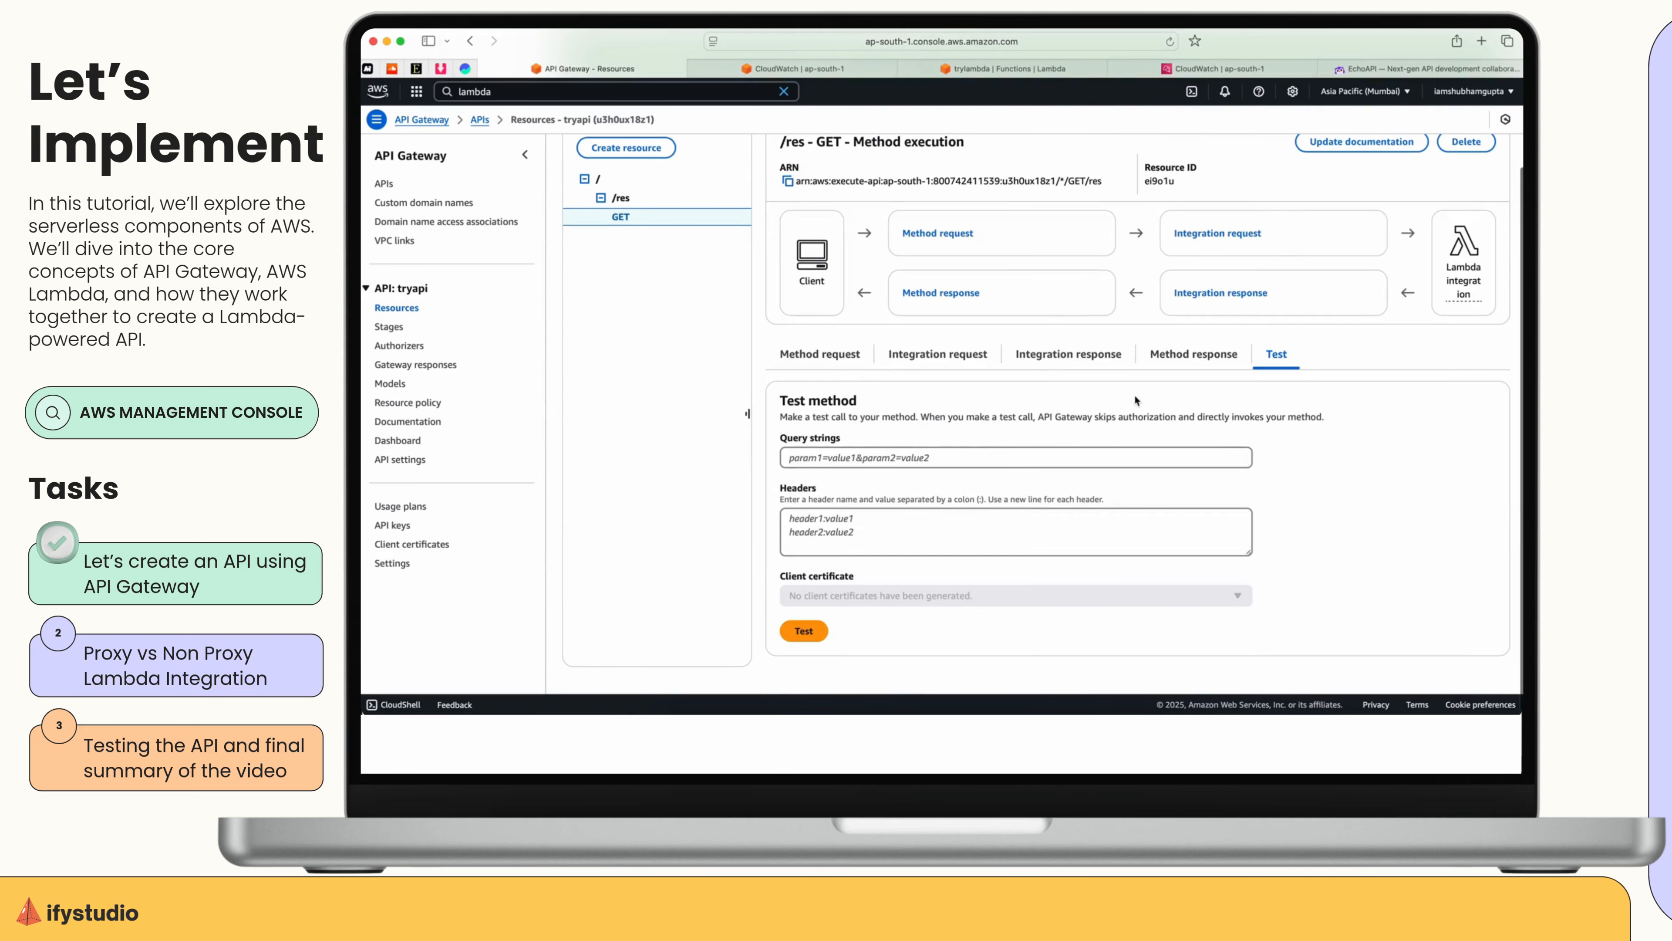
click(824, 458)
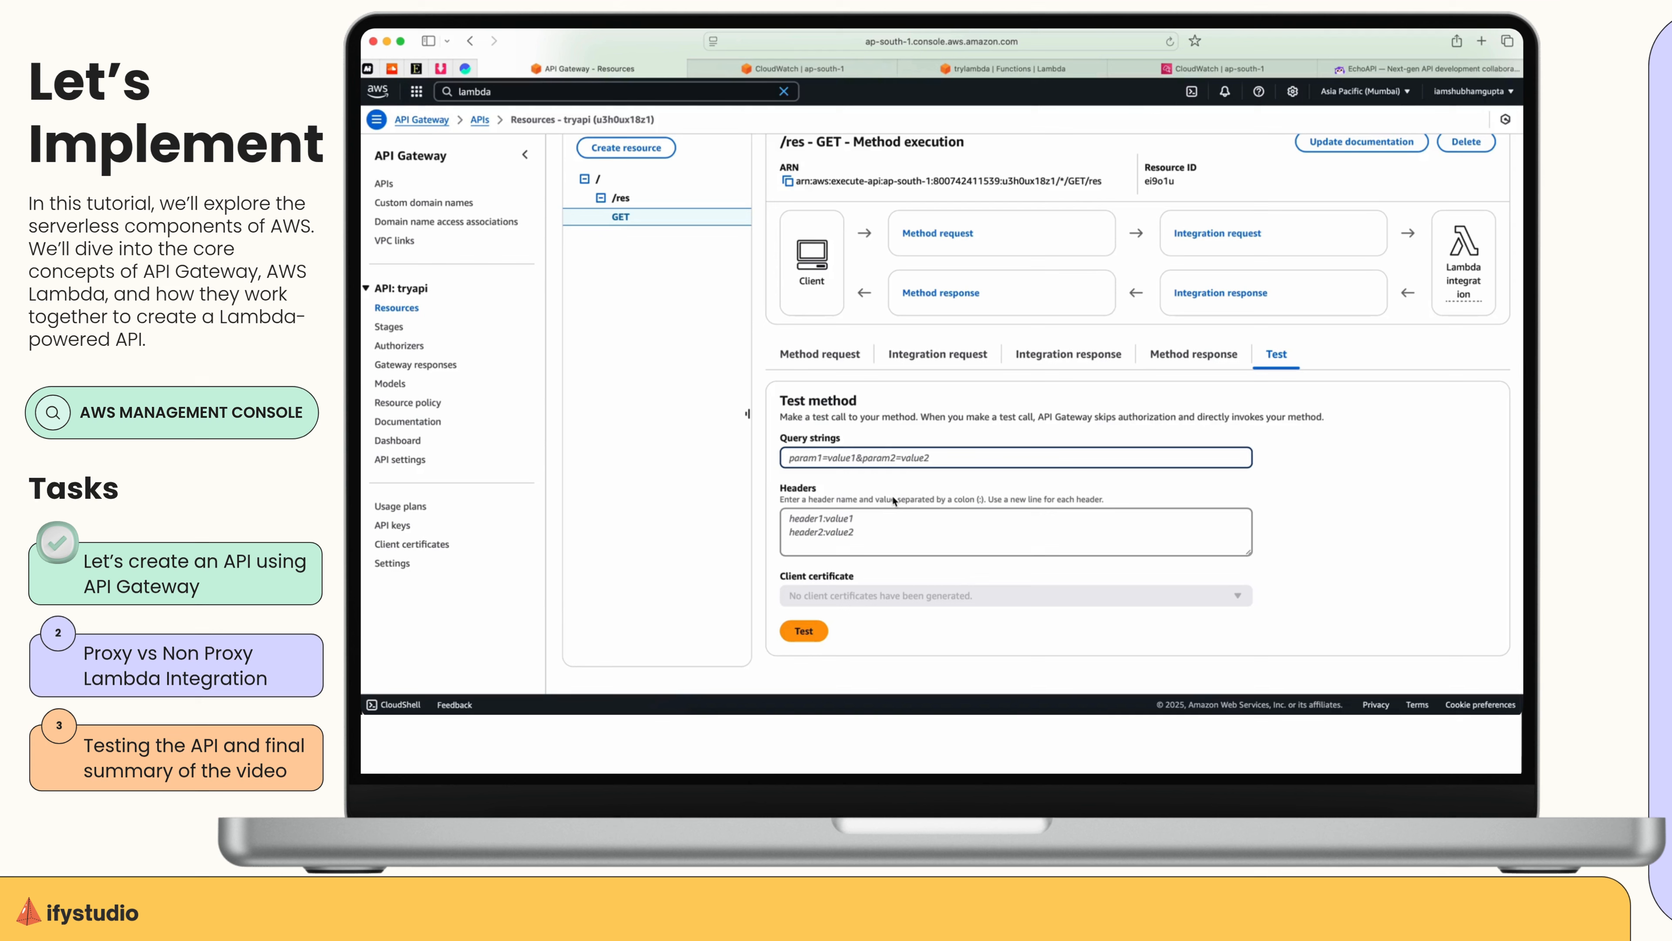
text(name=Shubh&city=Pune)
click(803, 631)
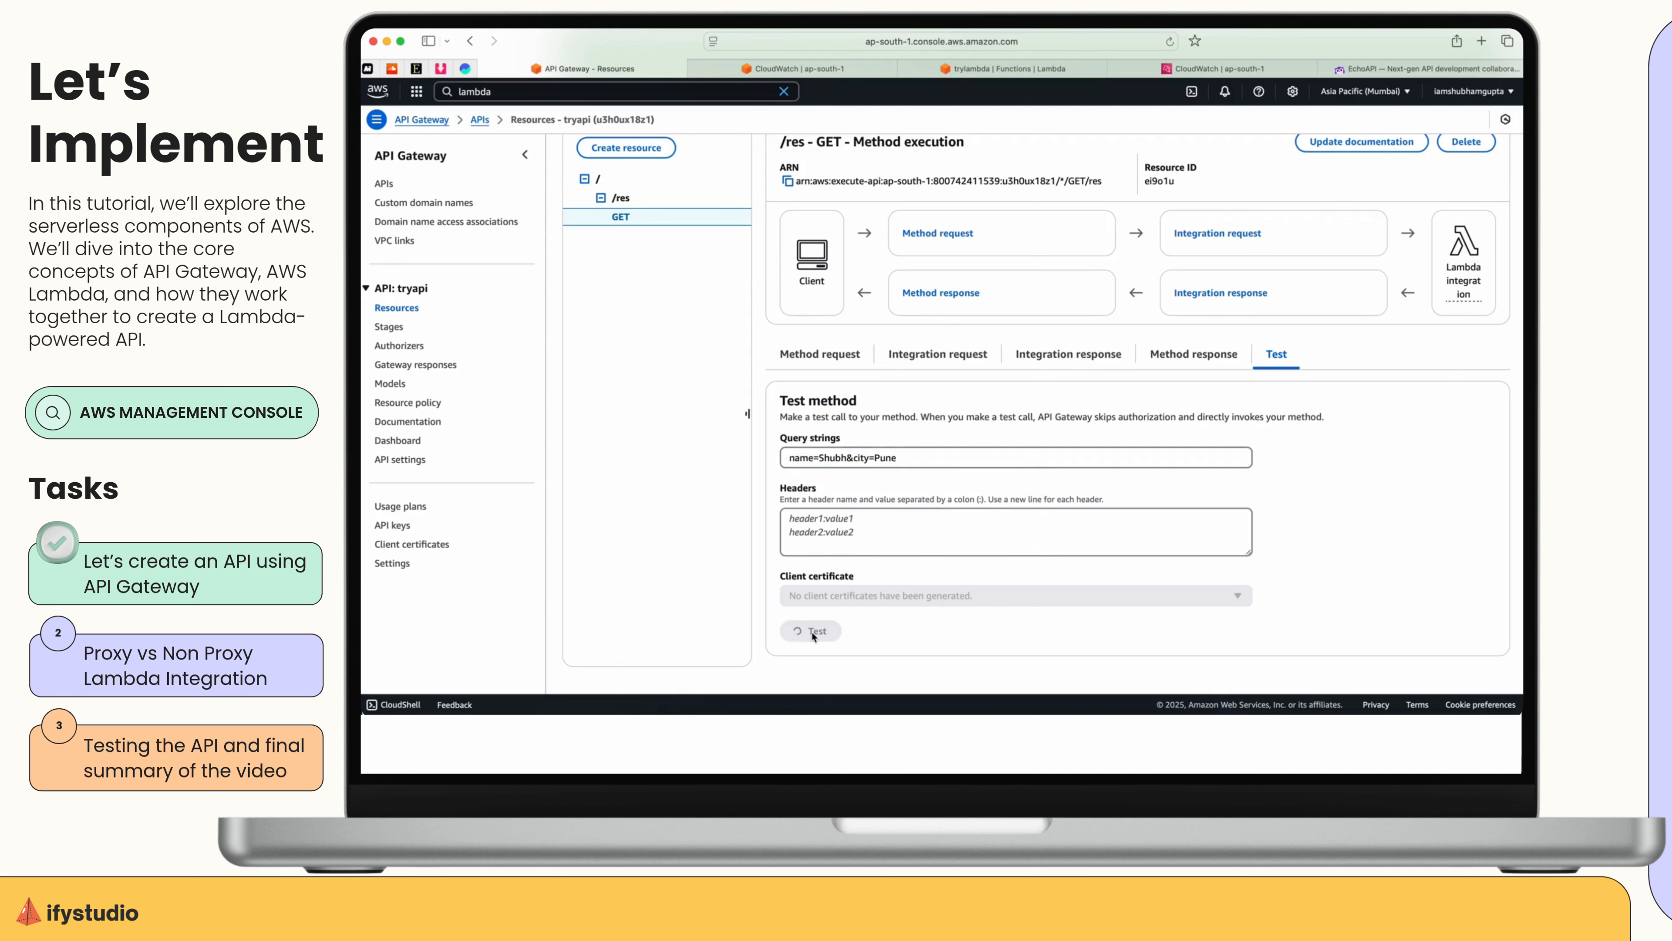
scroll(1056, 618, down, 10)
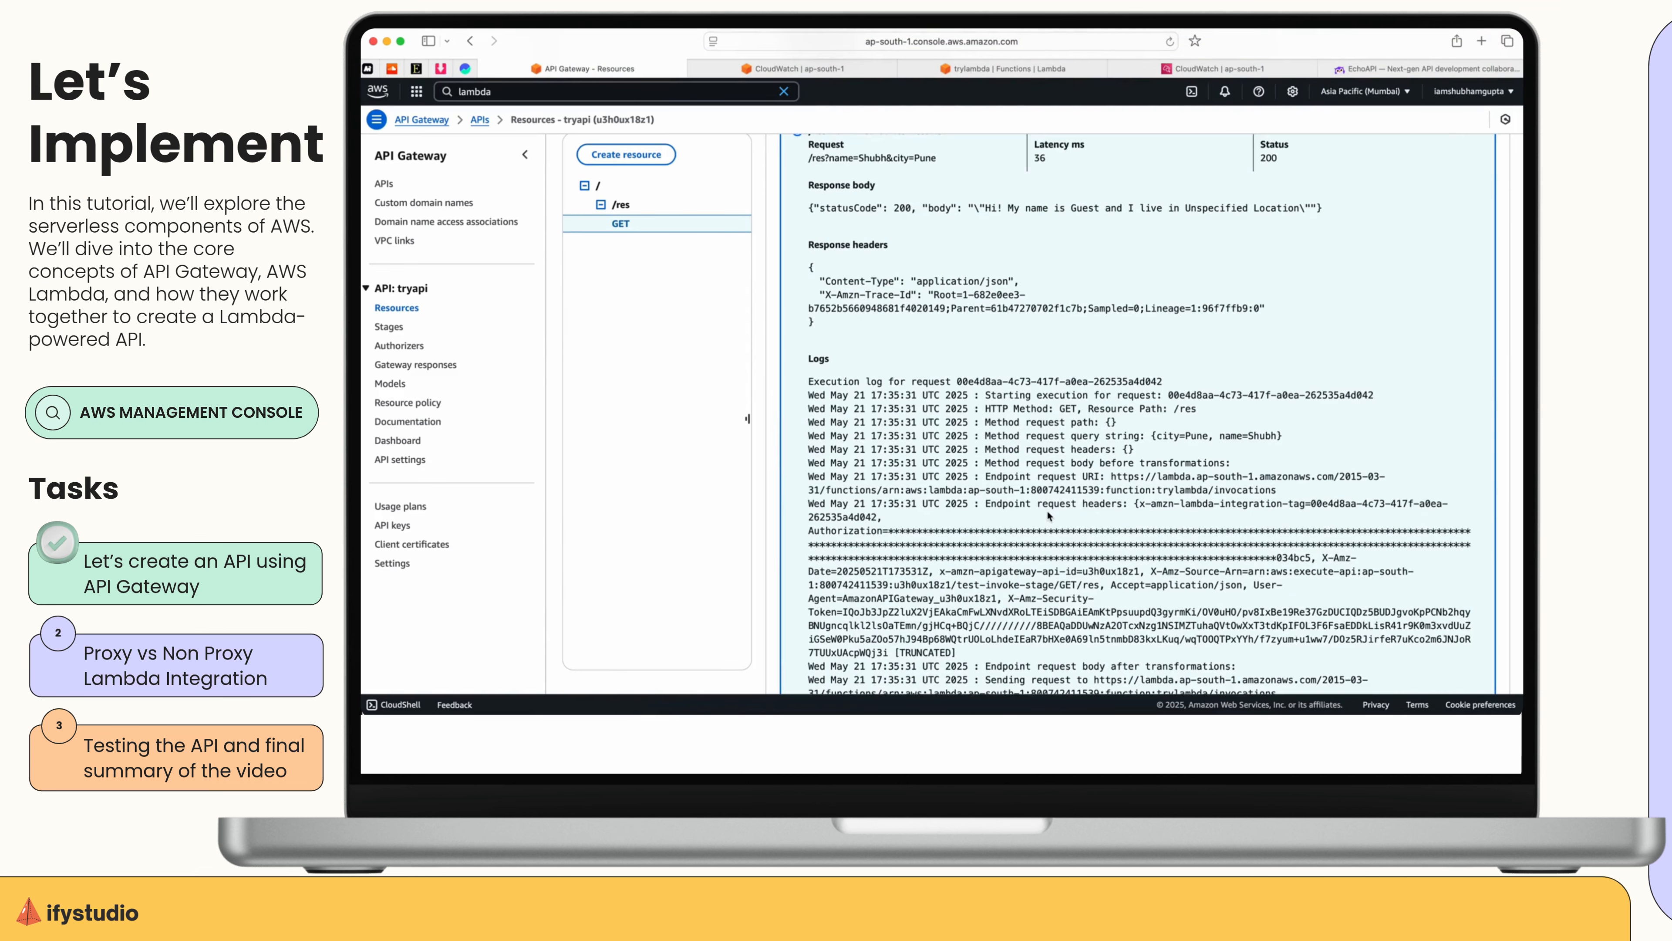
scroll(1045, 509, up, 2)
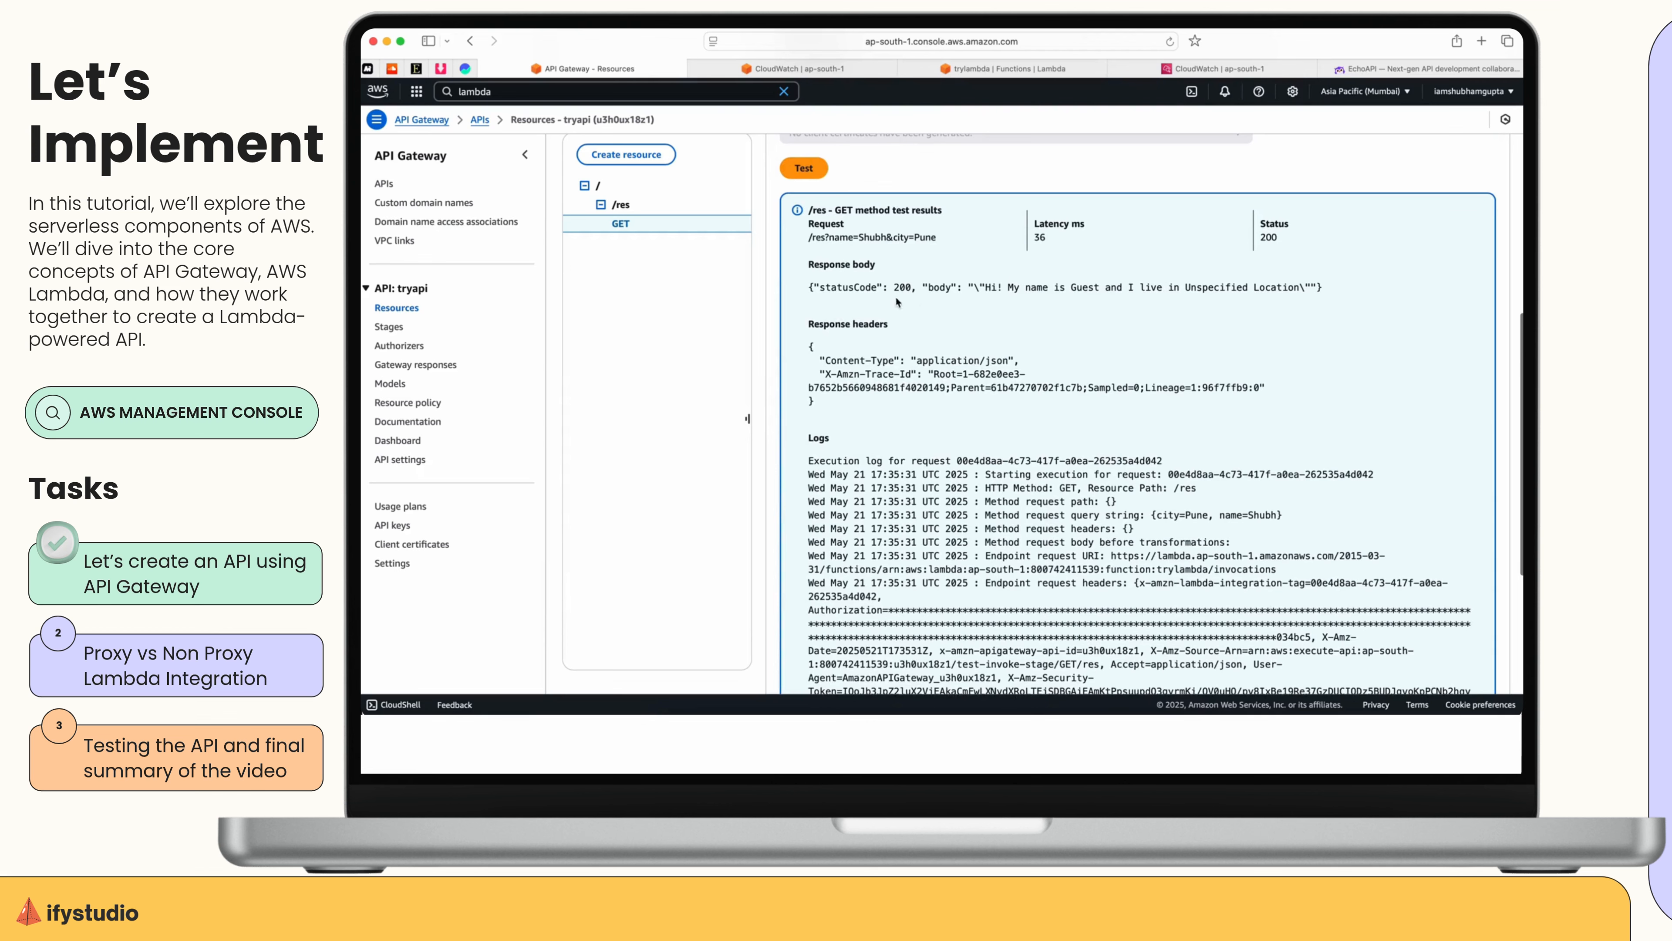
drag(808, 287, 1371, 288)
scroll(1371, 287, up, 15)
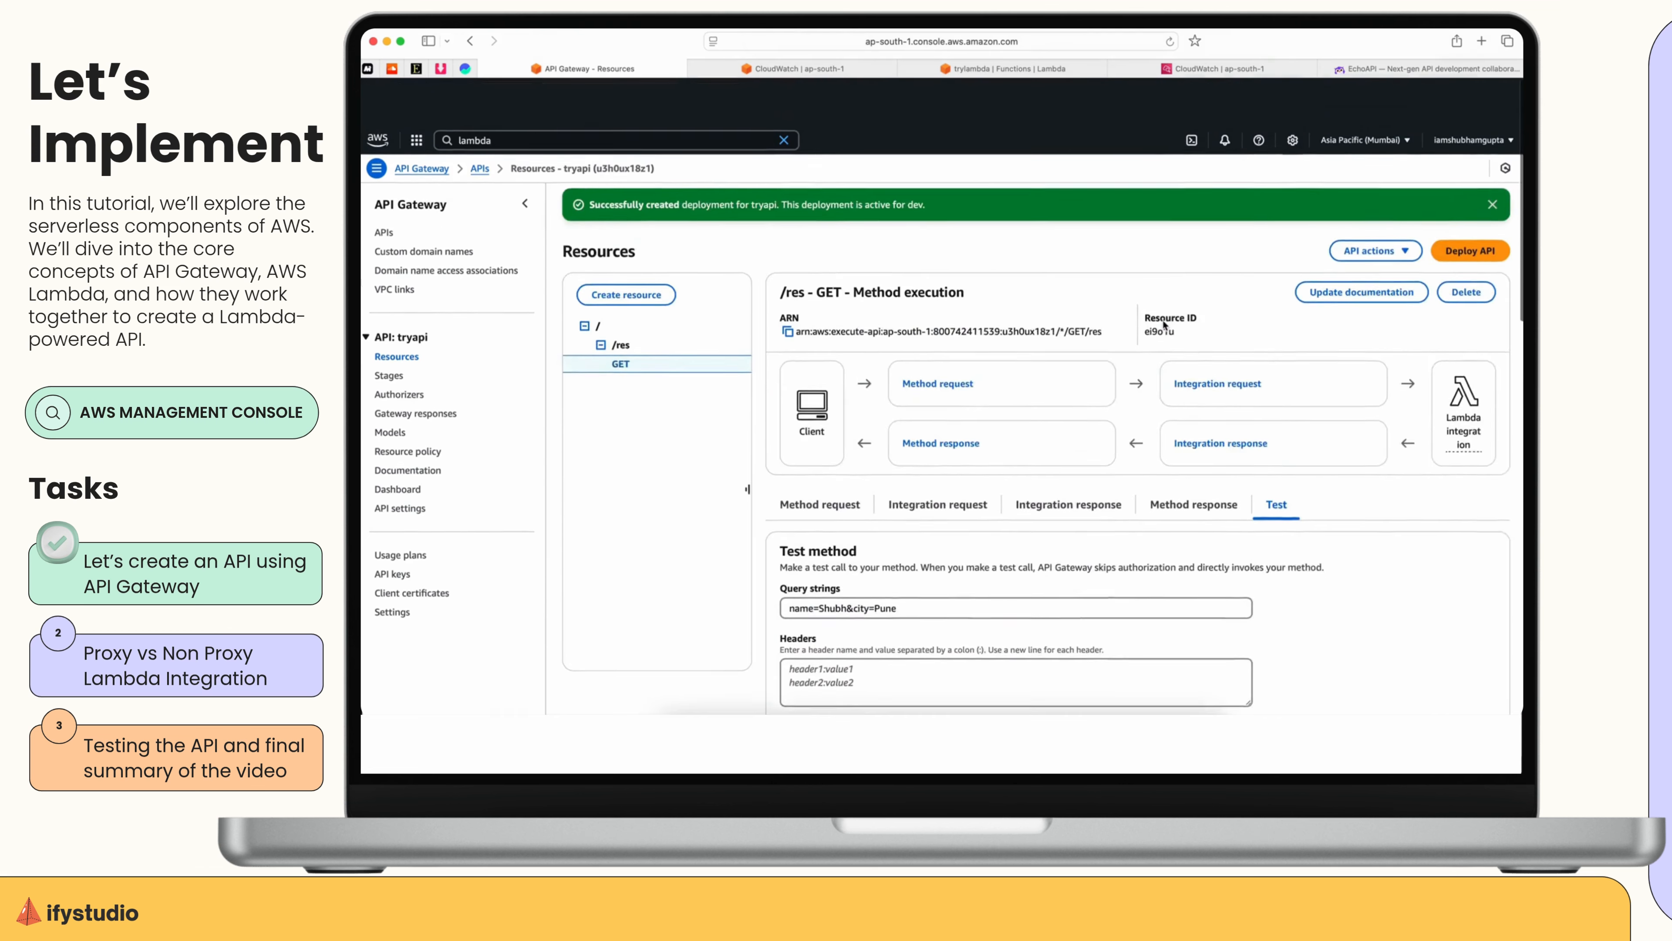
Return to CloudWatch, refresh the trylambda log streams, and examine the newest events in the latest stream.
click(1153, 68)
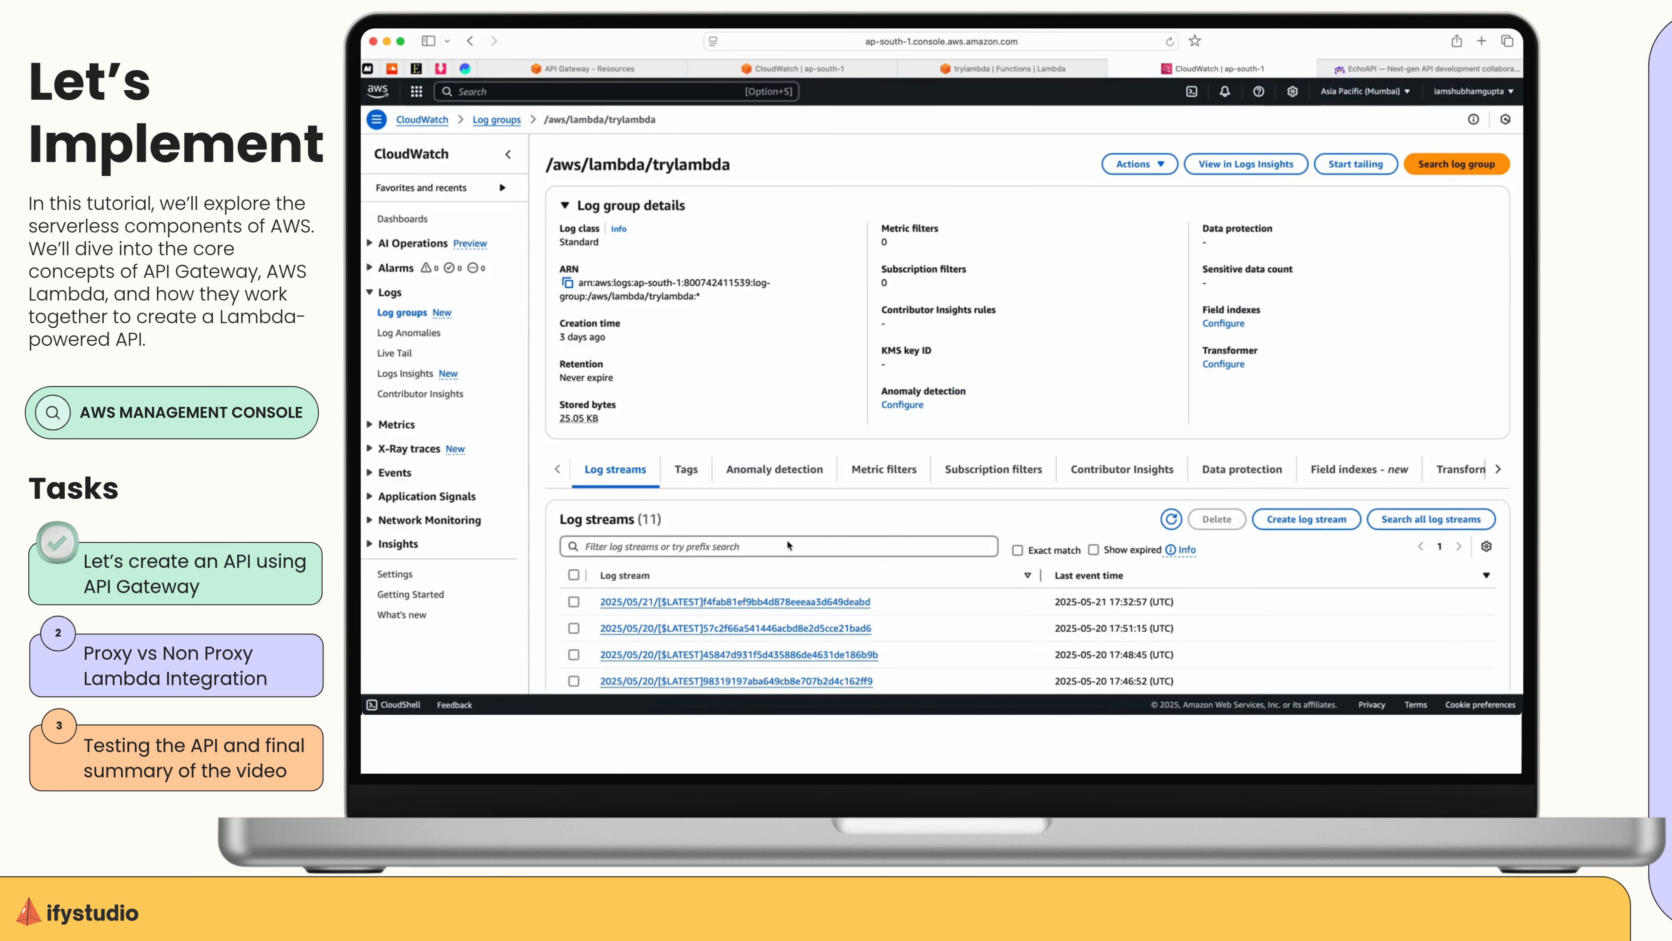
click(1178, 513)
scroll(1005, 537, down, 2)
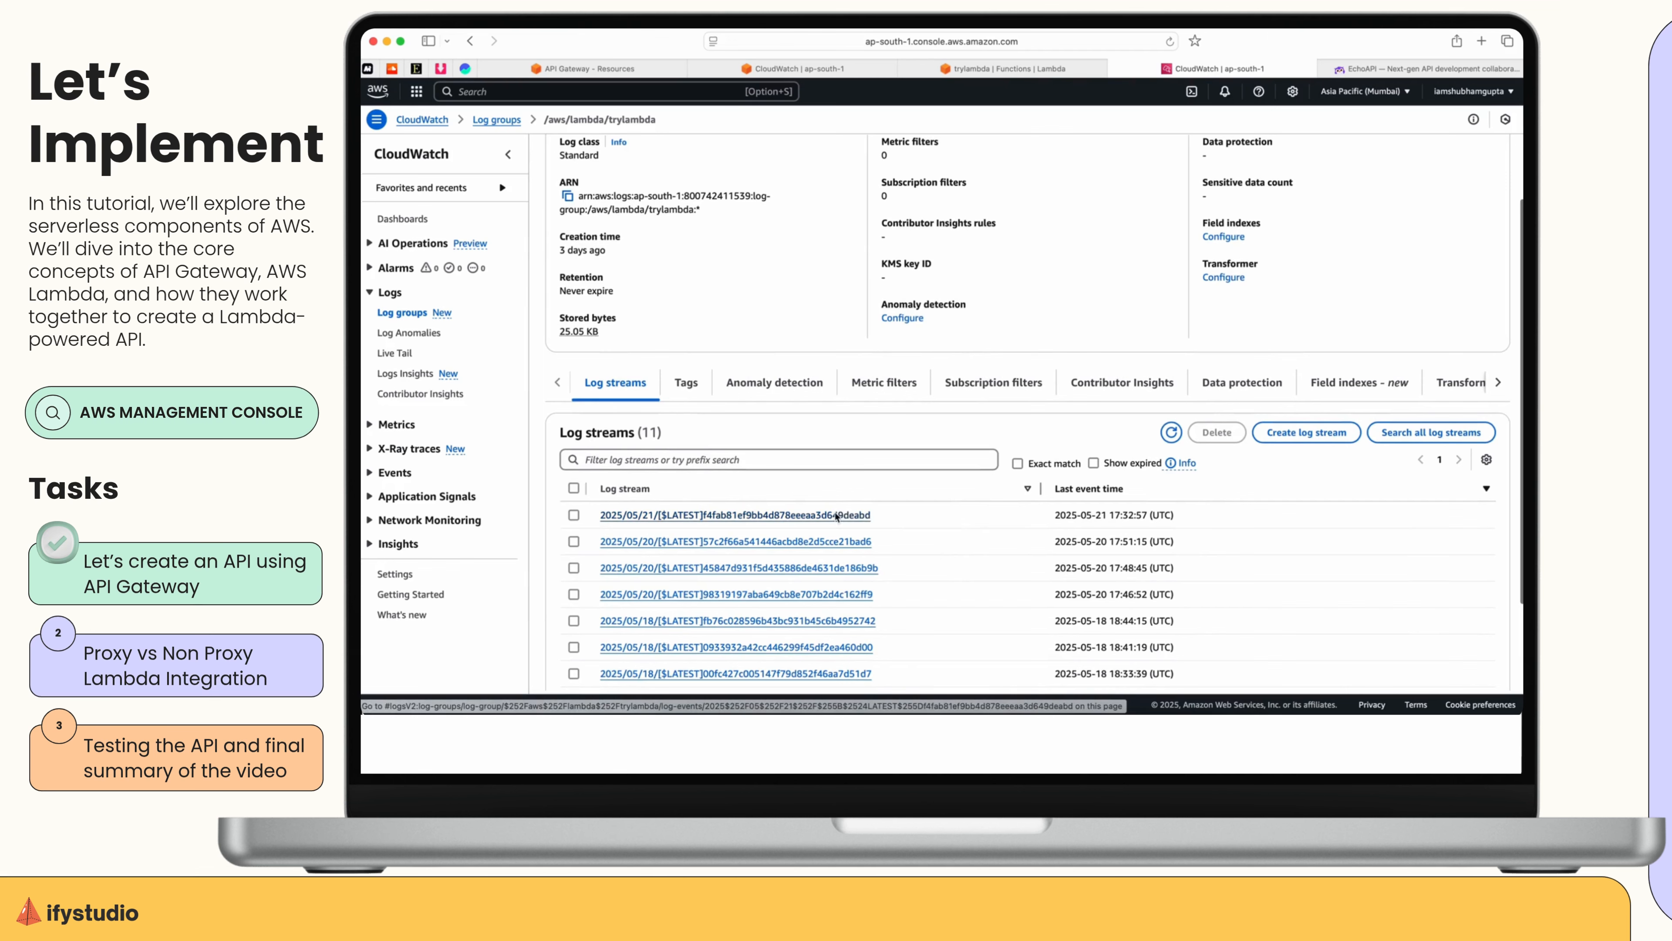
click(835, 517)
scroll(876, 527, down, 5)
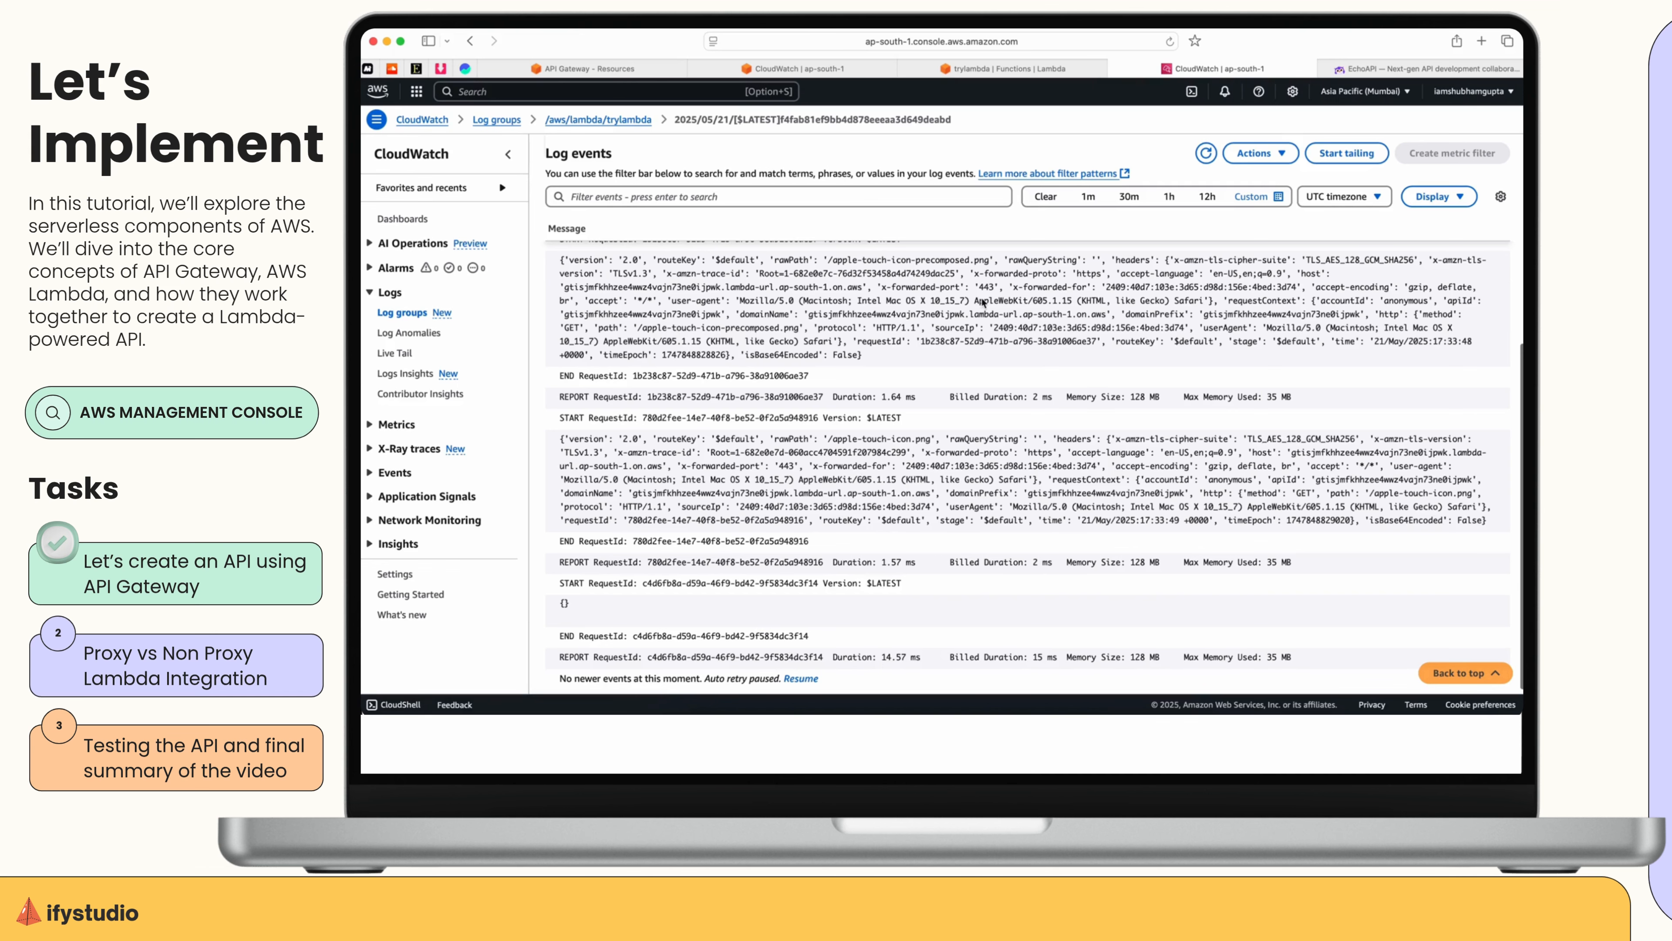
Return to API Gateway and delete the GET method from the /res resource.
click(586, 68)
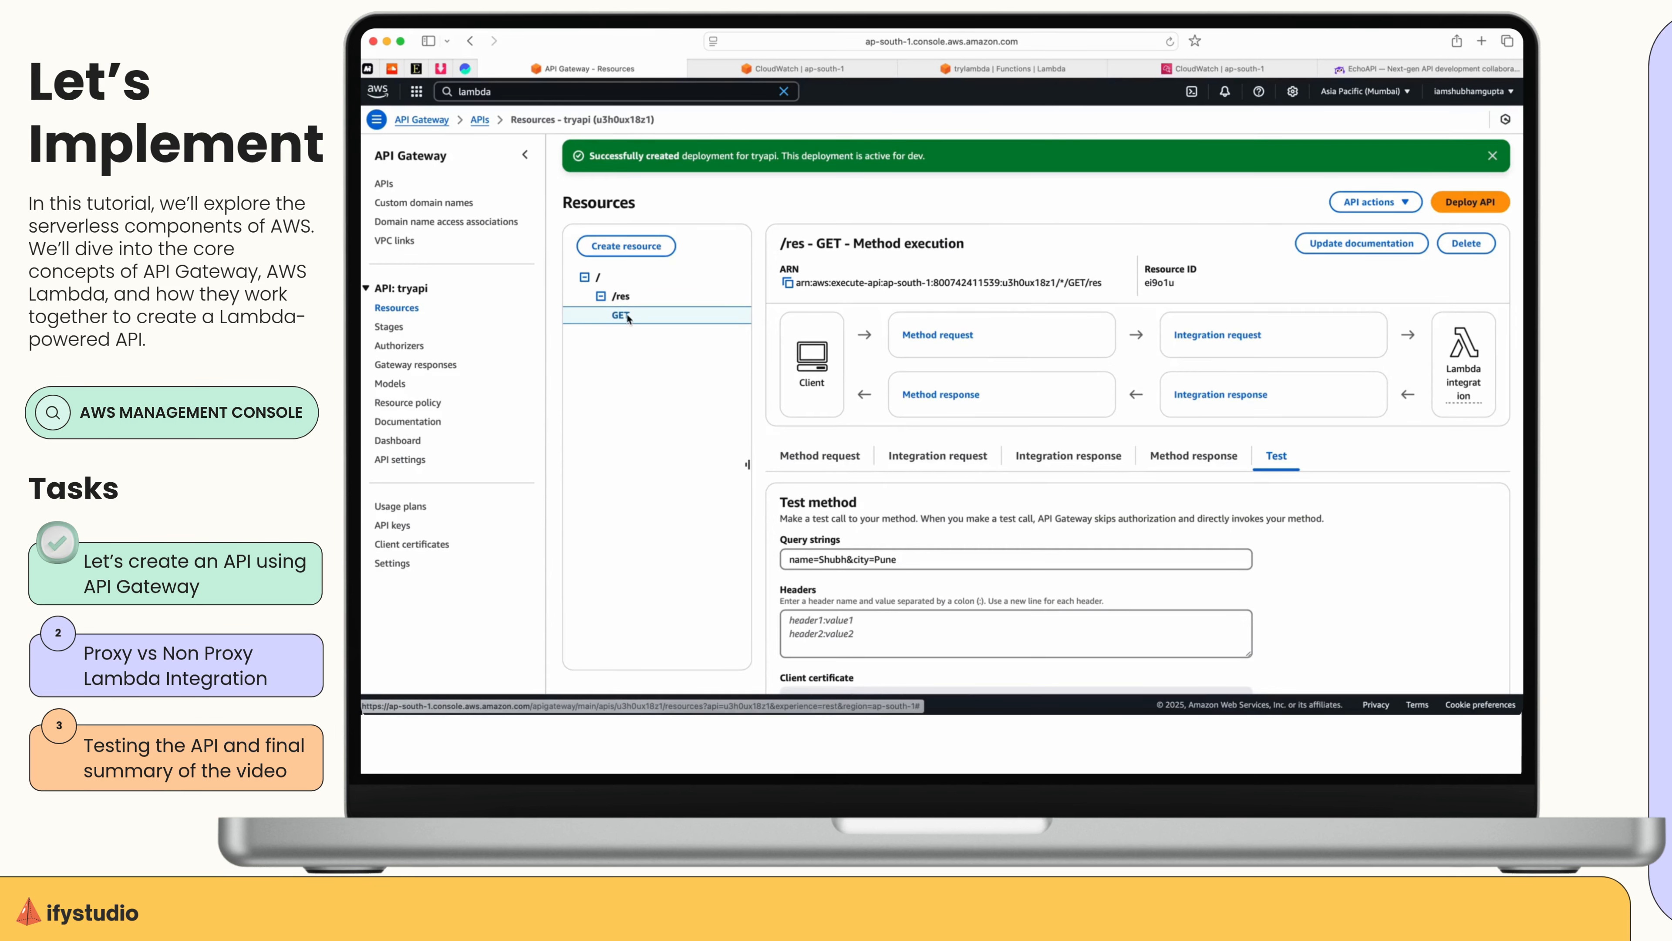
click(1467, 243)
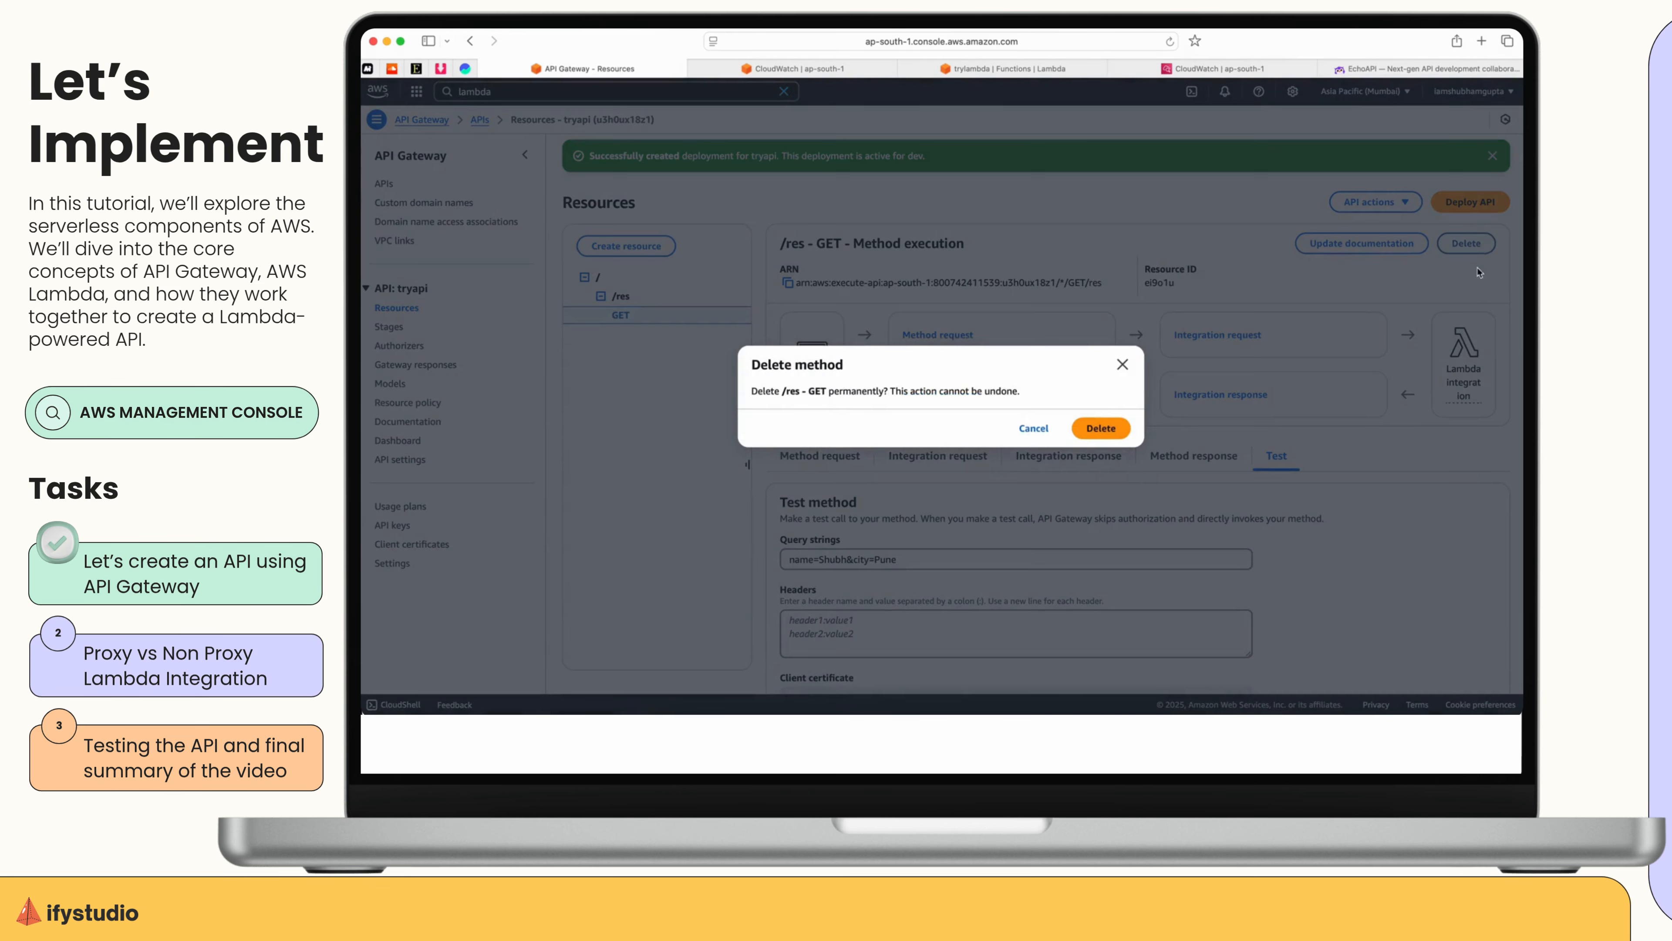
click(1101, 427)
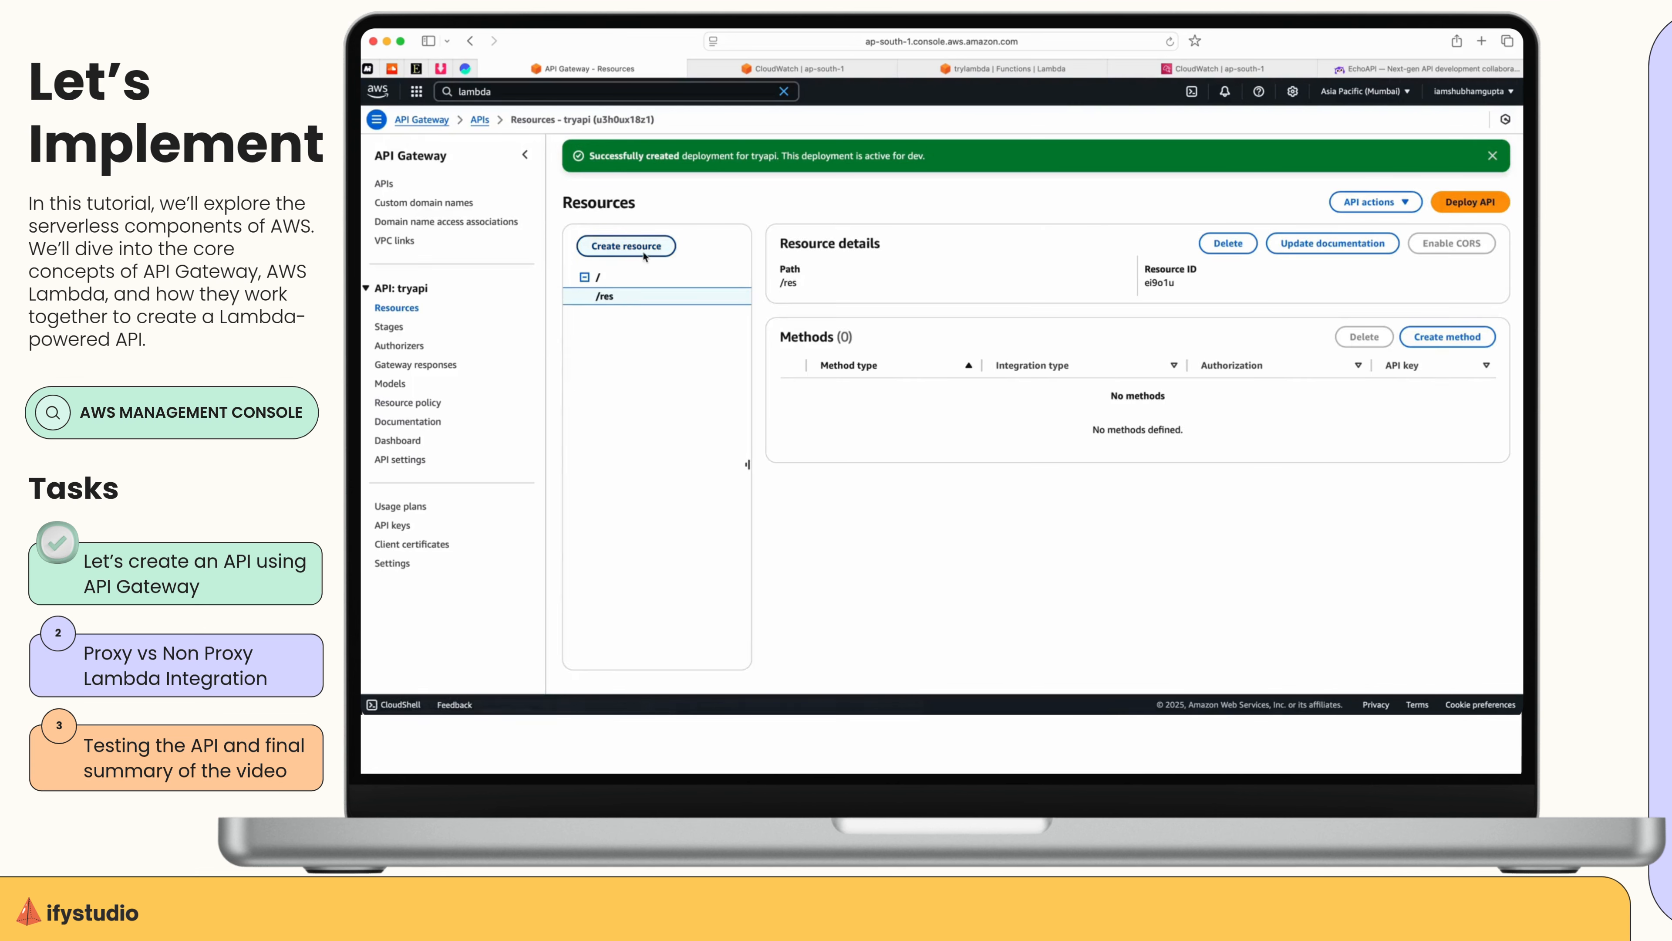
Set up a new GET method on /res with a Lambda function integration that uses trylambda.
click(1447, 337)
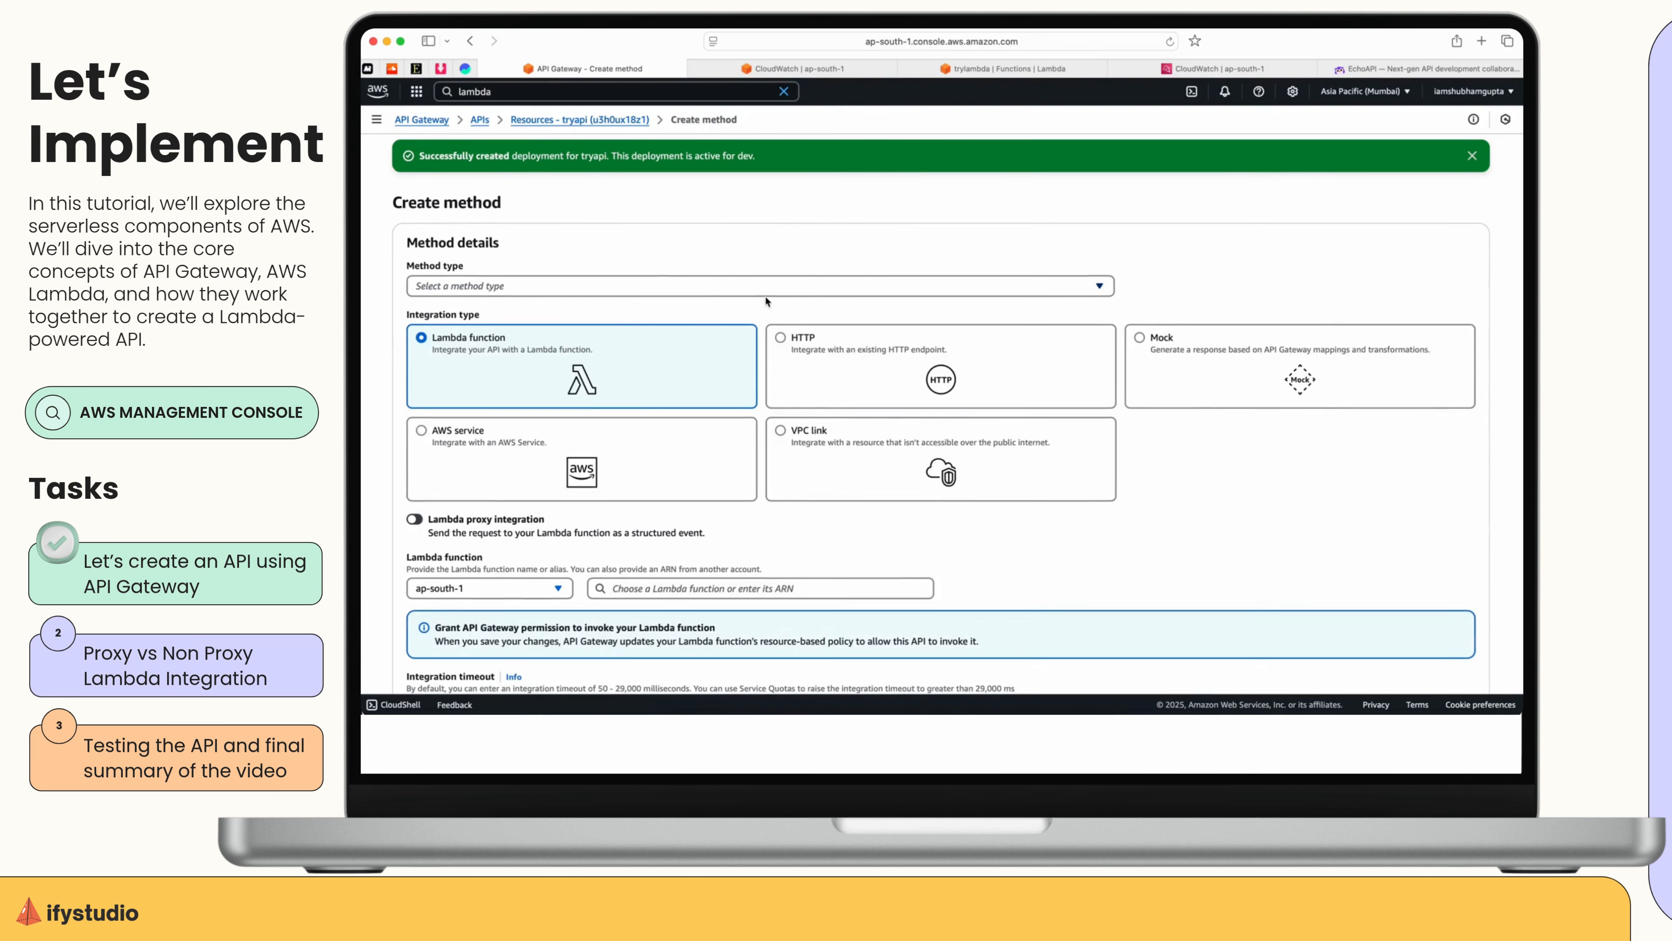
click(512, 287)
click(513, 350)
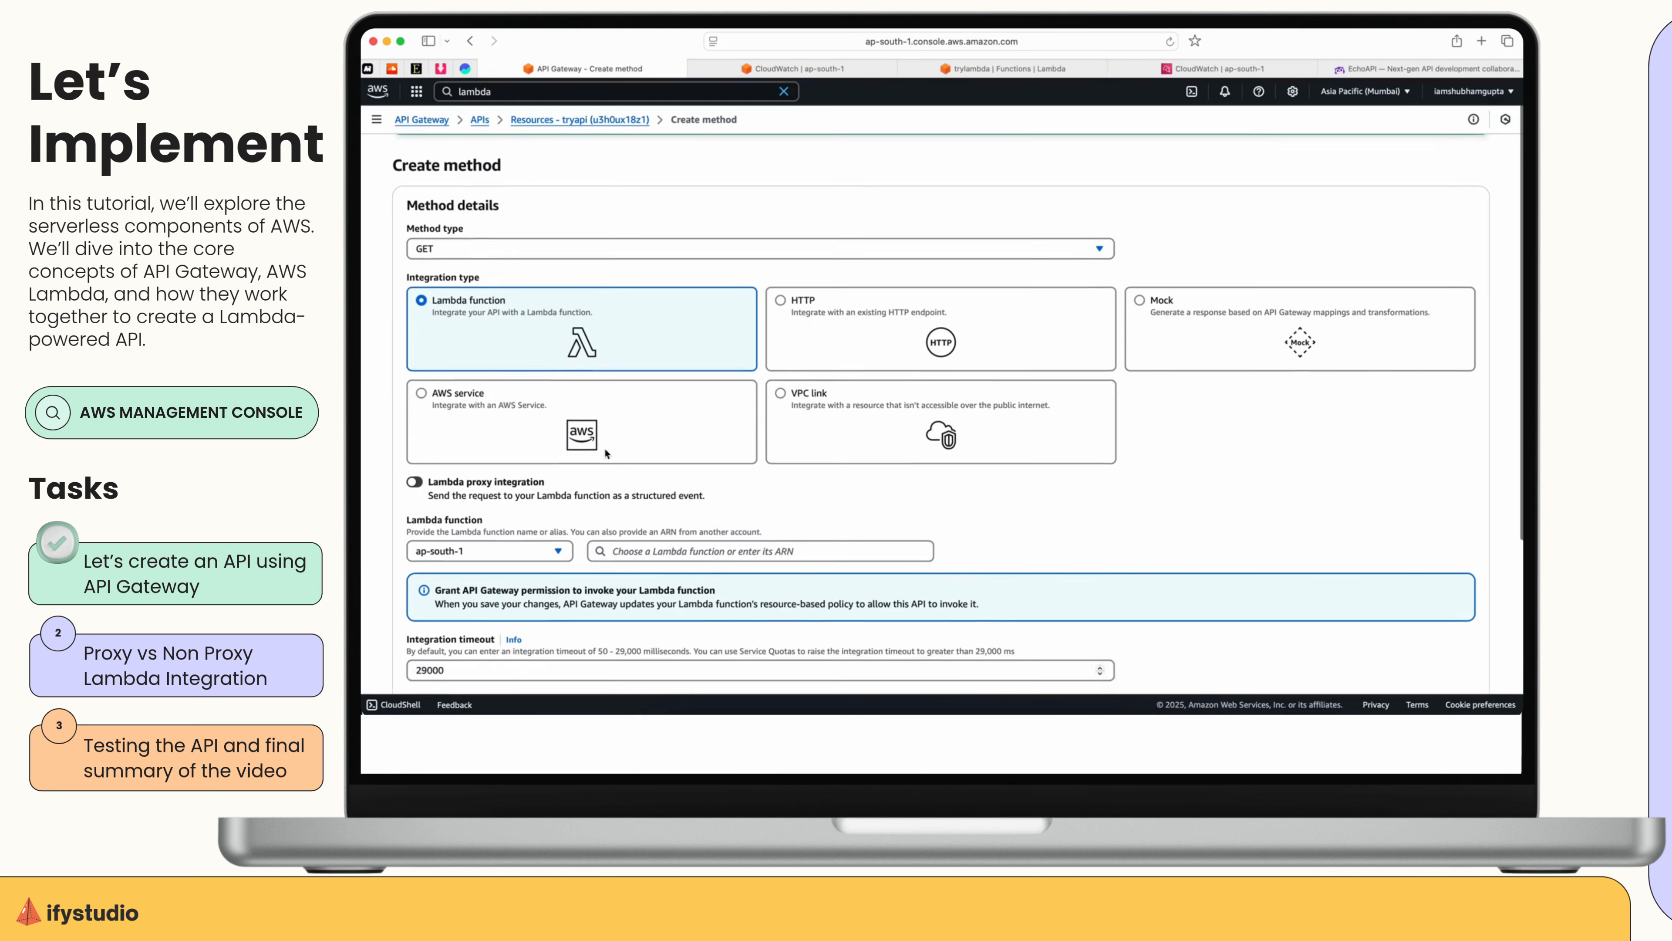
scroll(514, 331, down, 2)
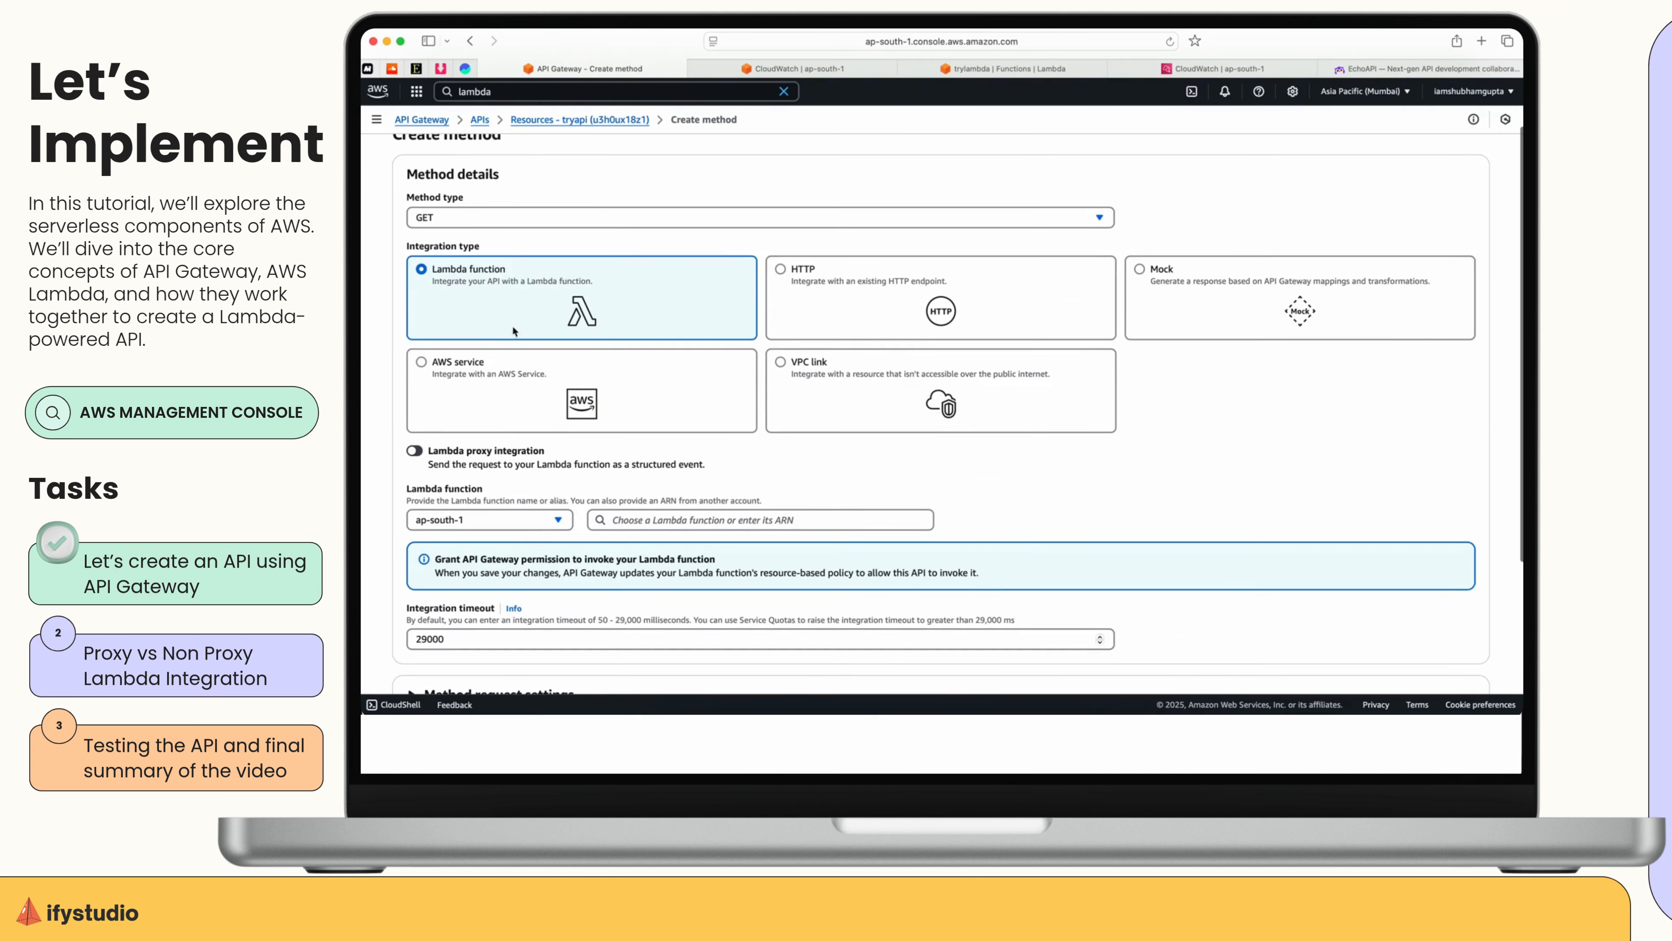
click(652, 520)
click(655, 547)
scroll(950, 531, down, 2)
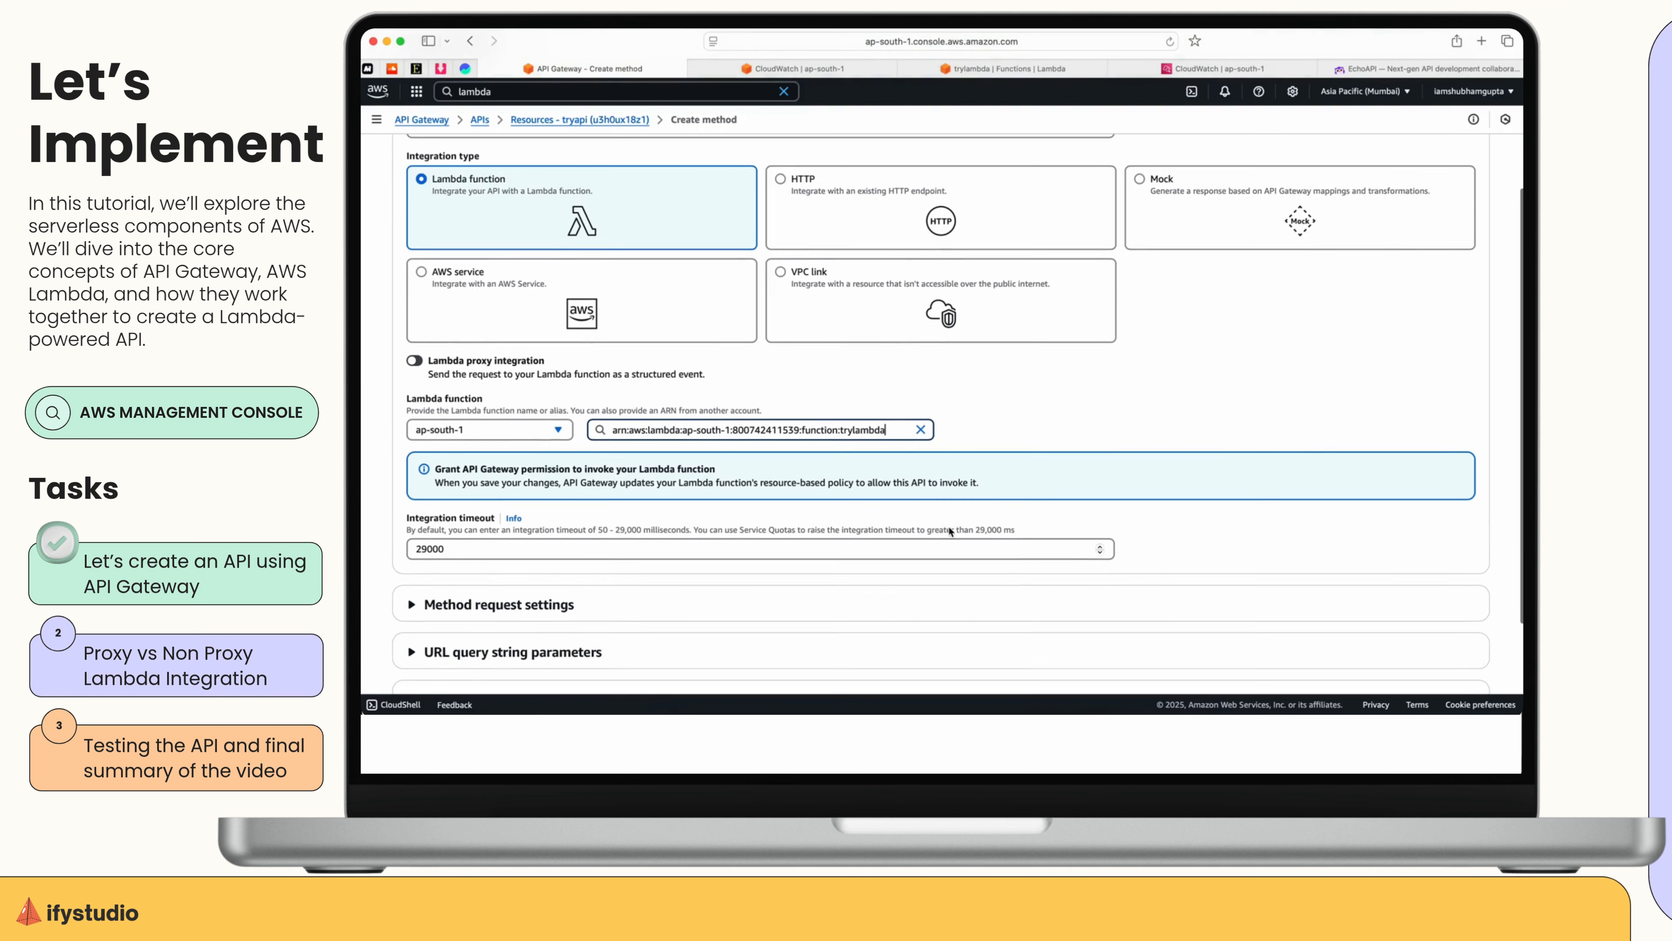